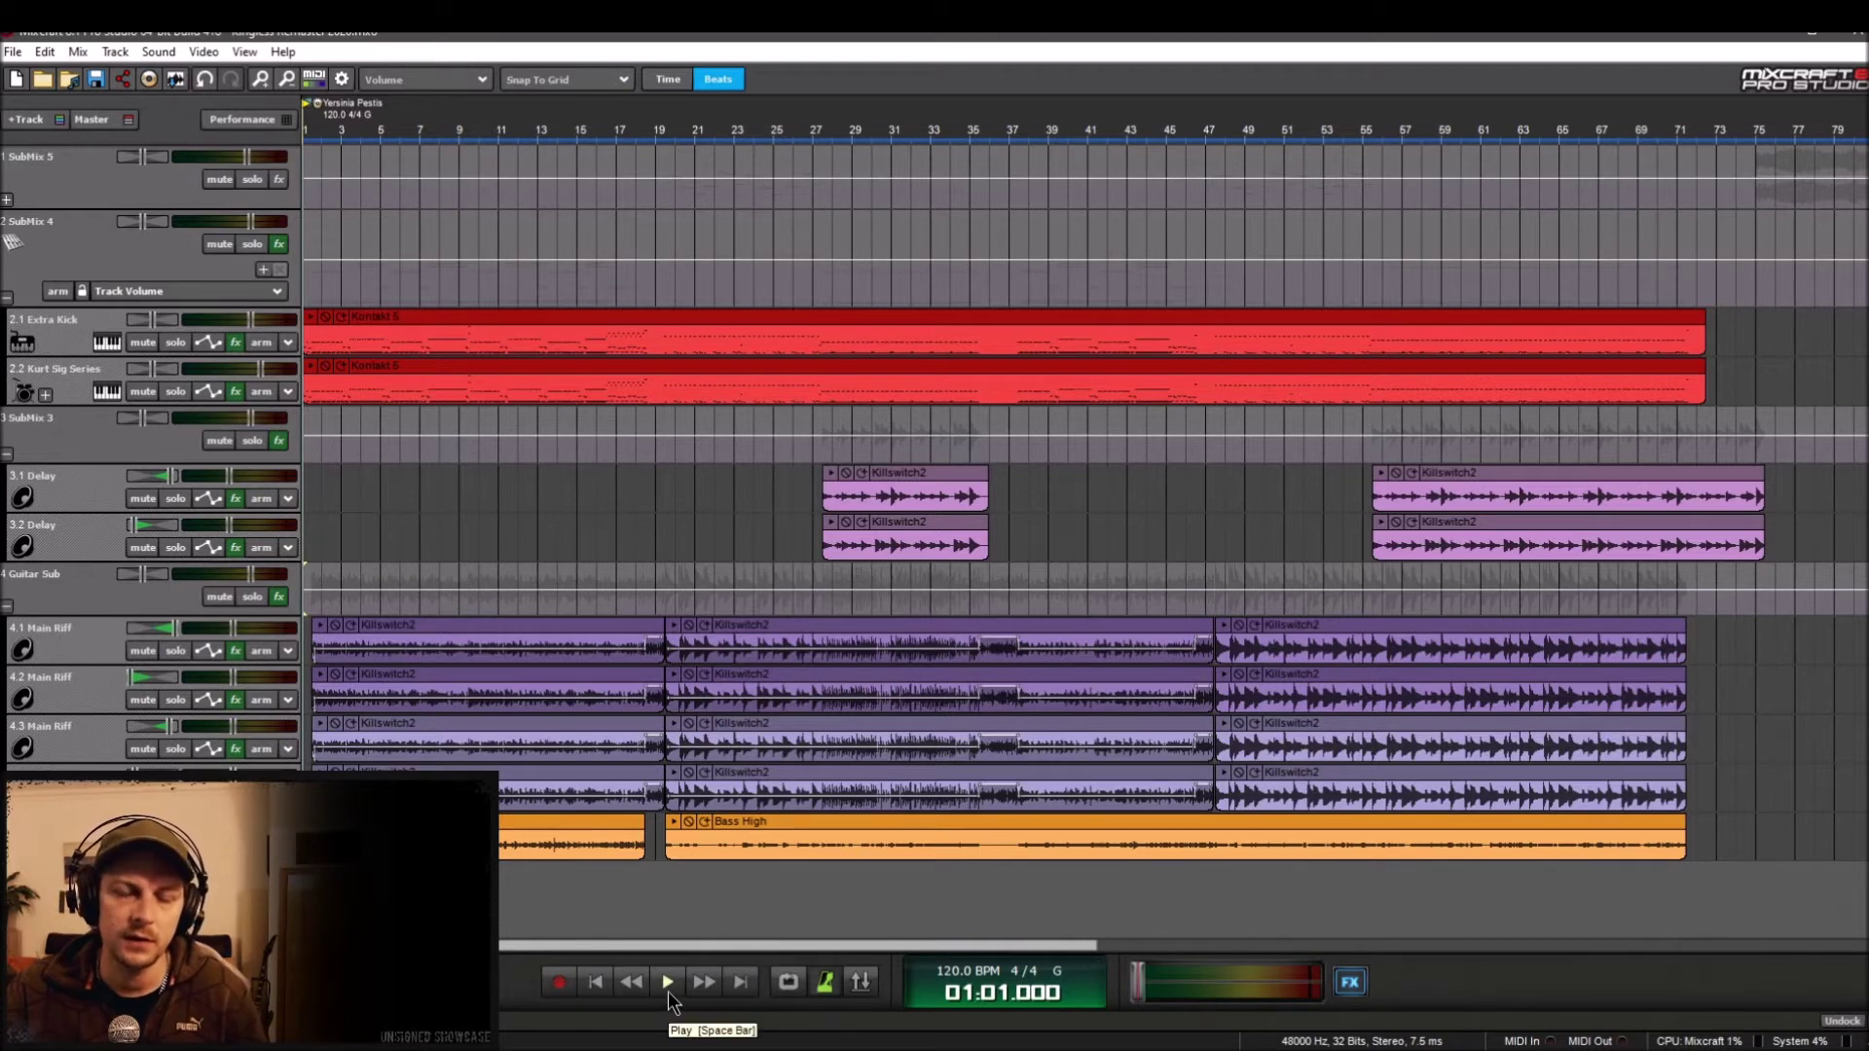
Step: Play the song from the beginning and from around bar 26, stop playback and return the playhead to the start
{"action": "left_click", "coordinate": [667, 991]}
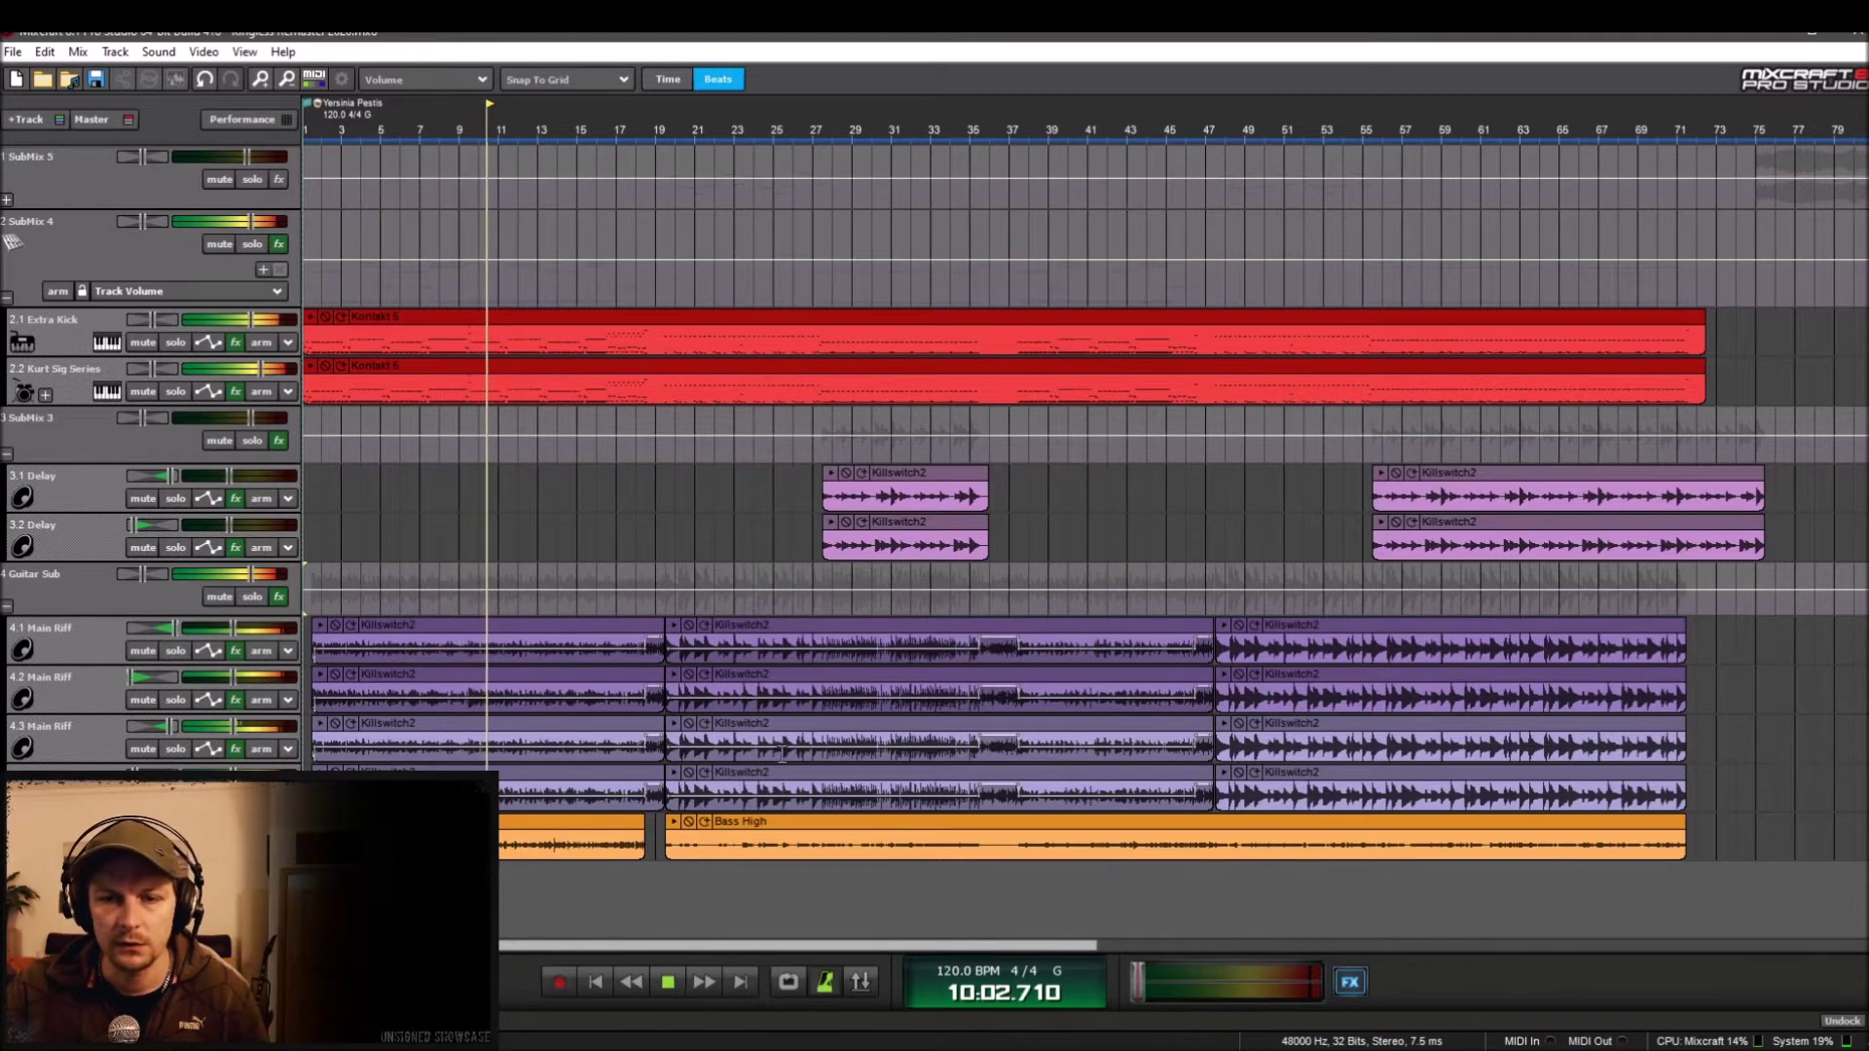
{"action": "left_click", "coordinate": [800, 508]}
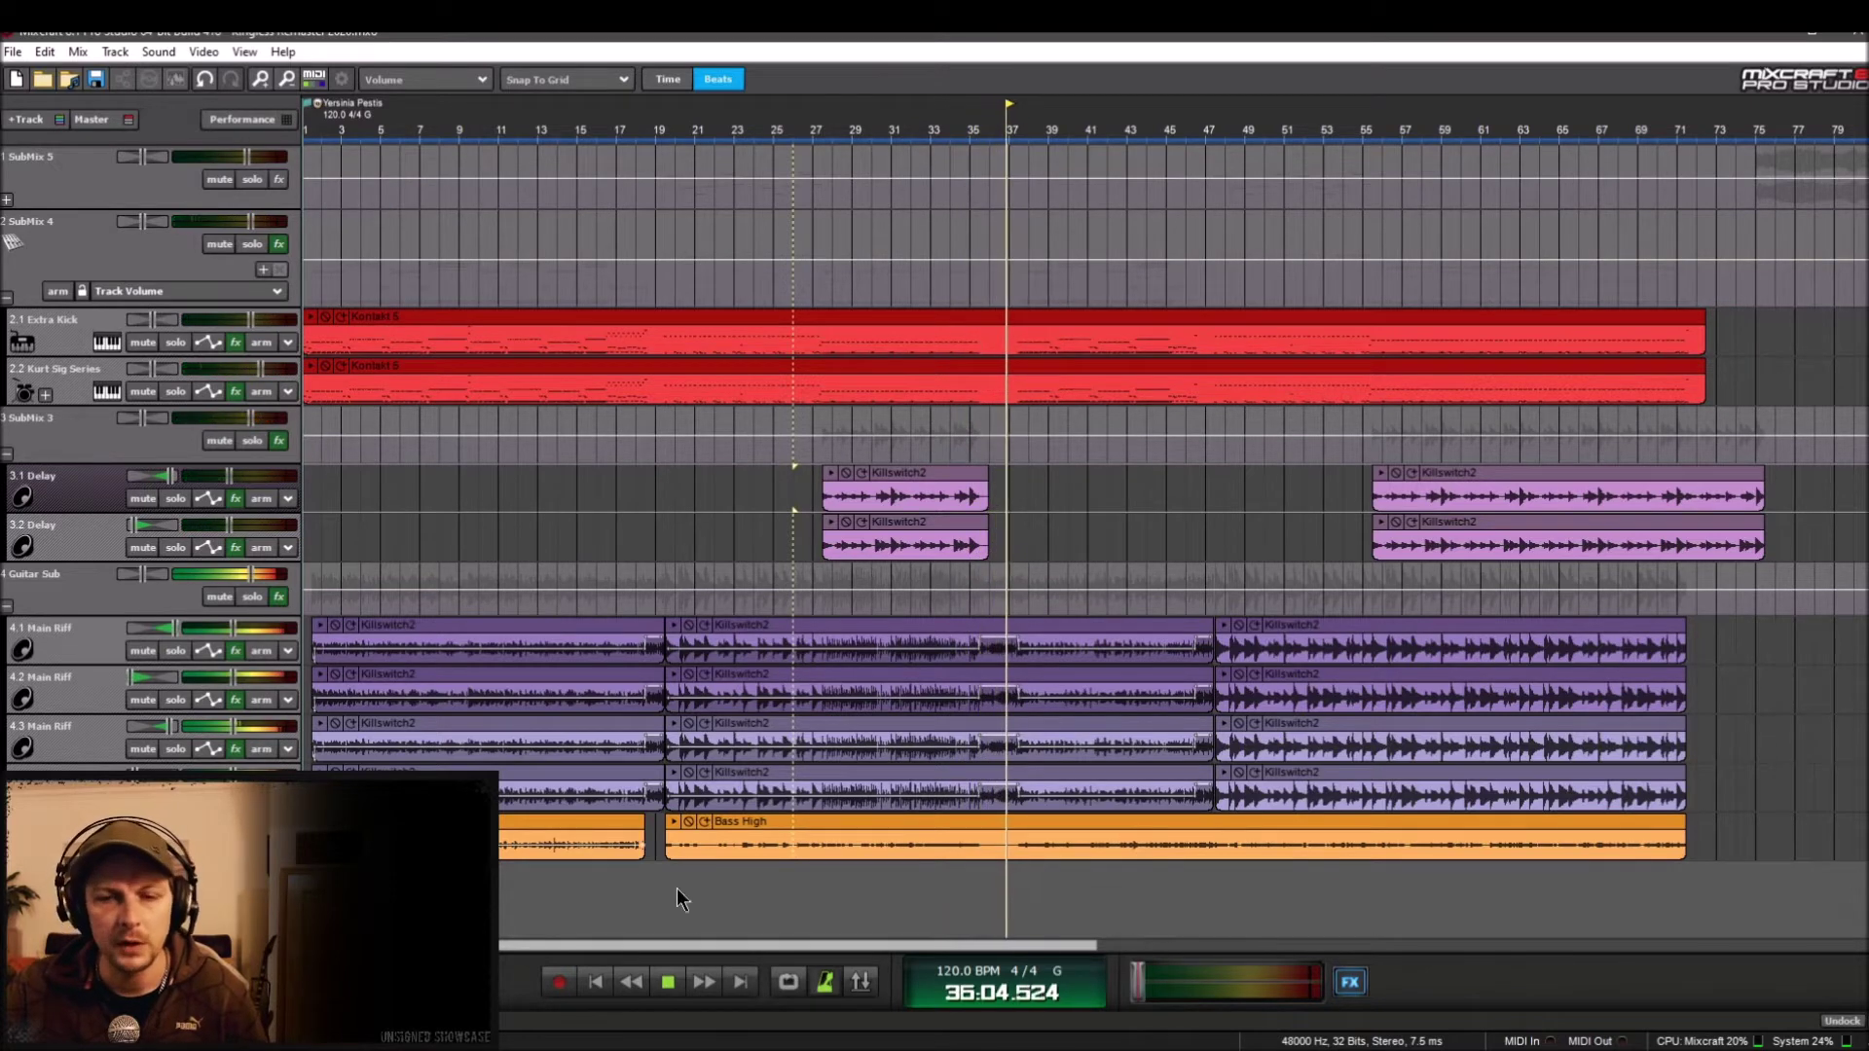
{"action": "left_click", "coordinate": [670, 986]}
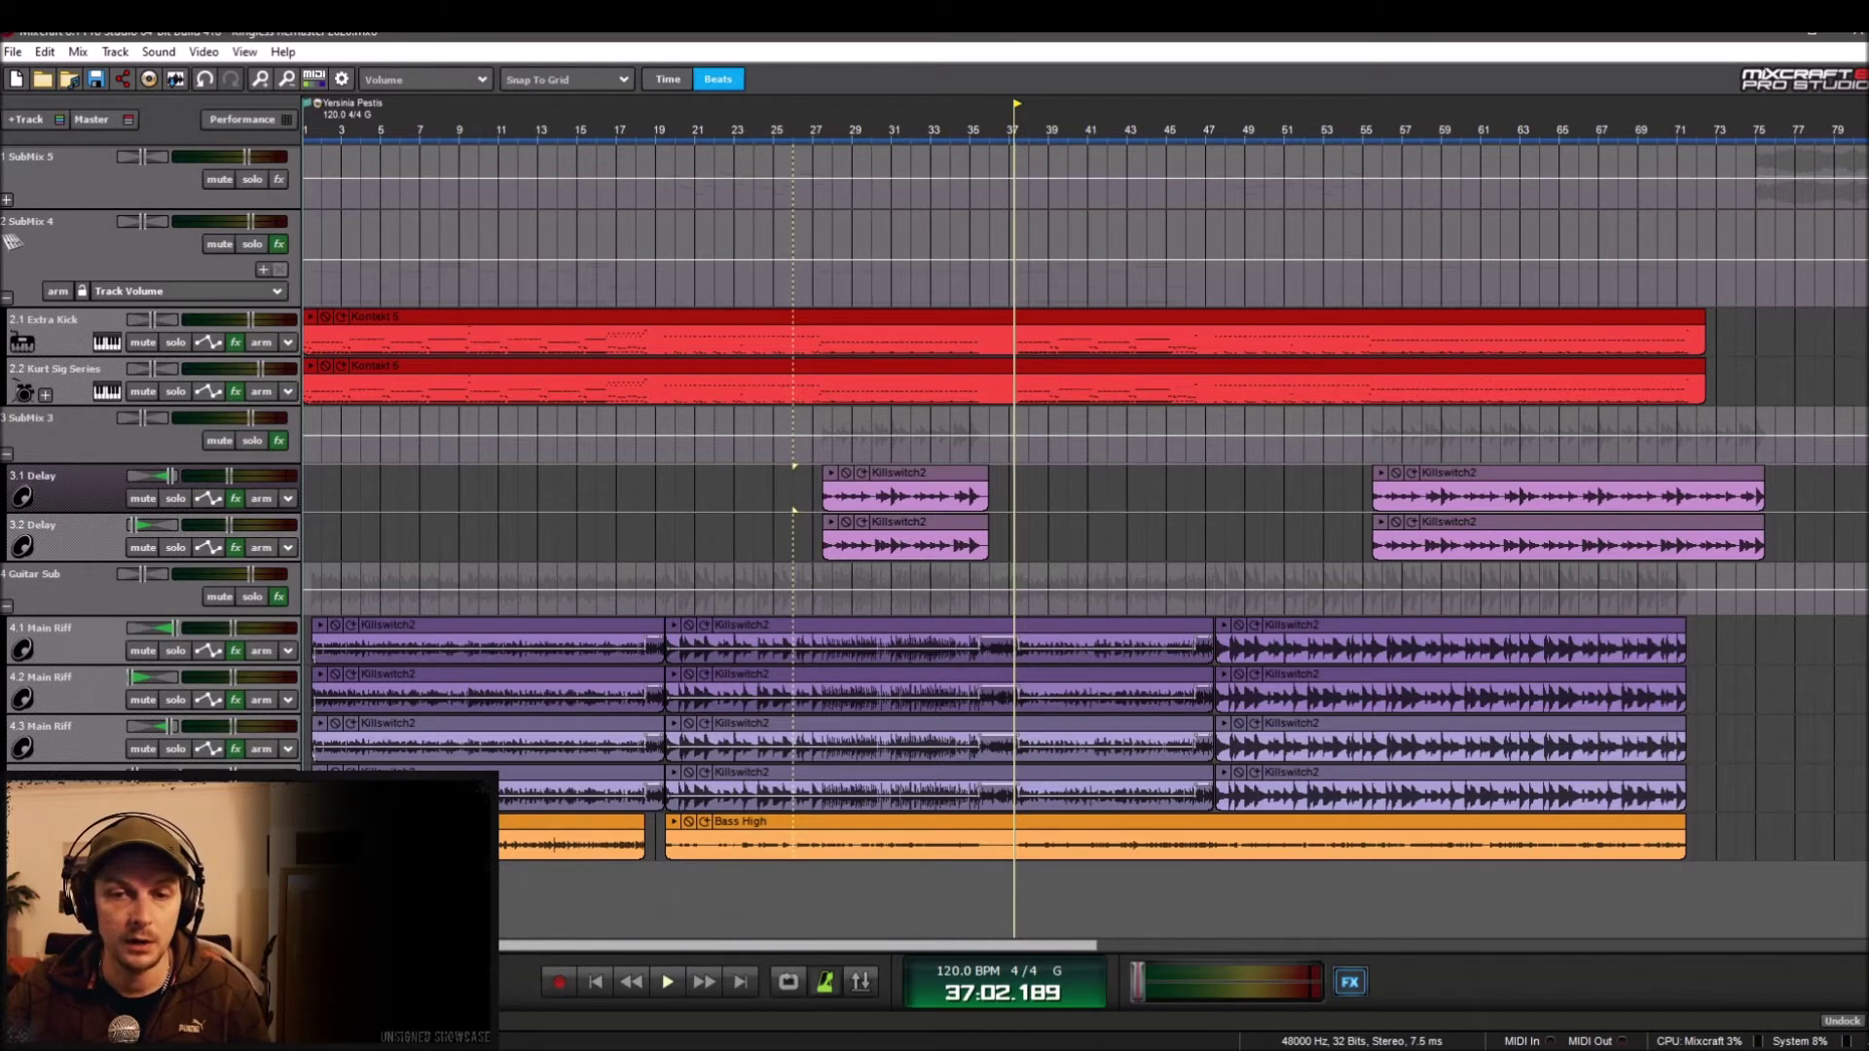
{"action": "left_click", "coordinate": [594, 982]}
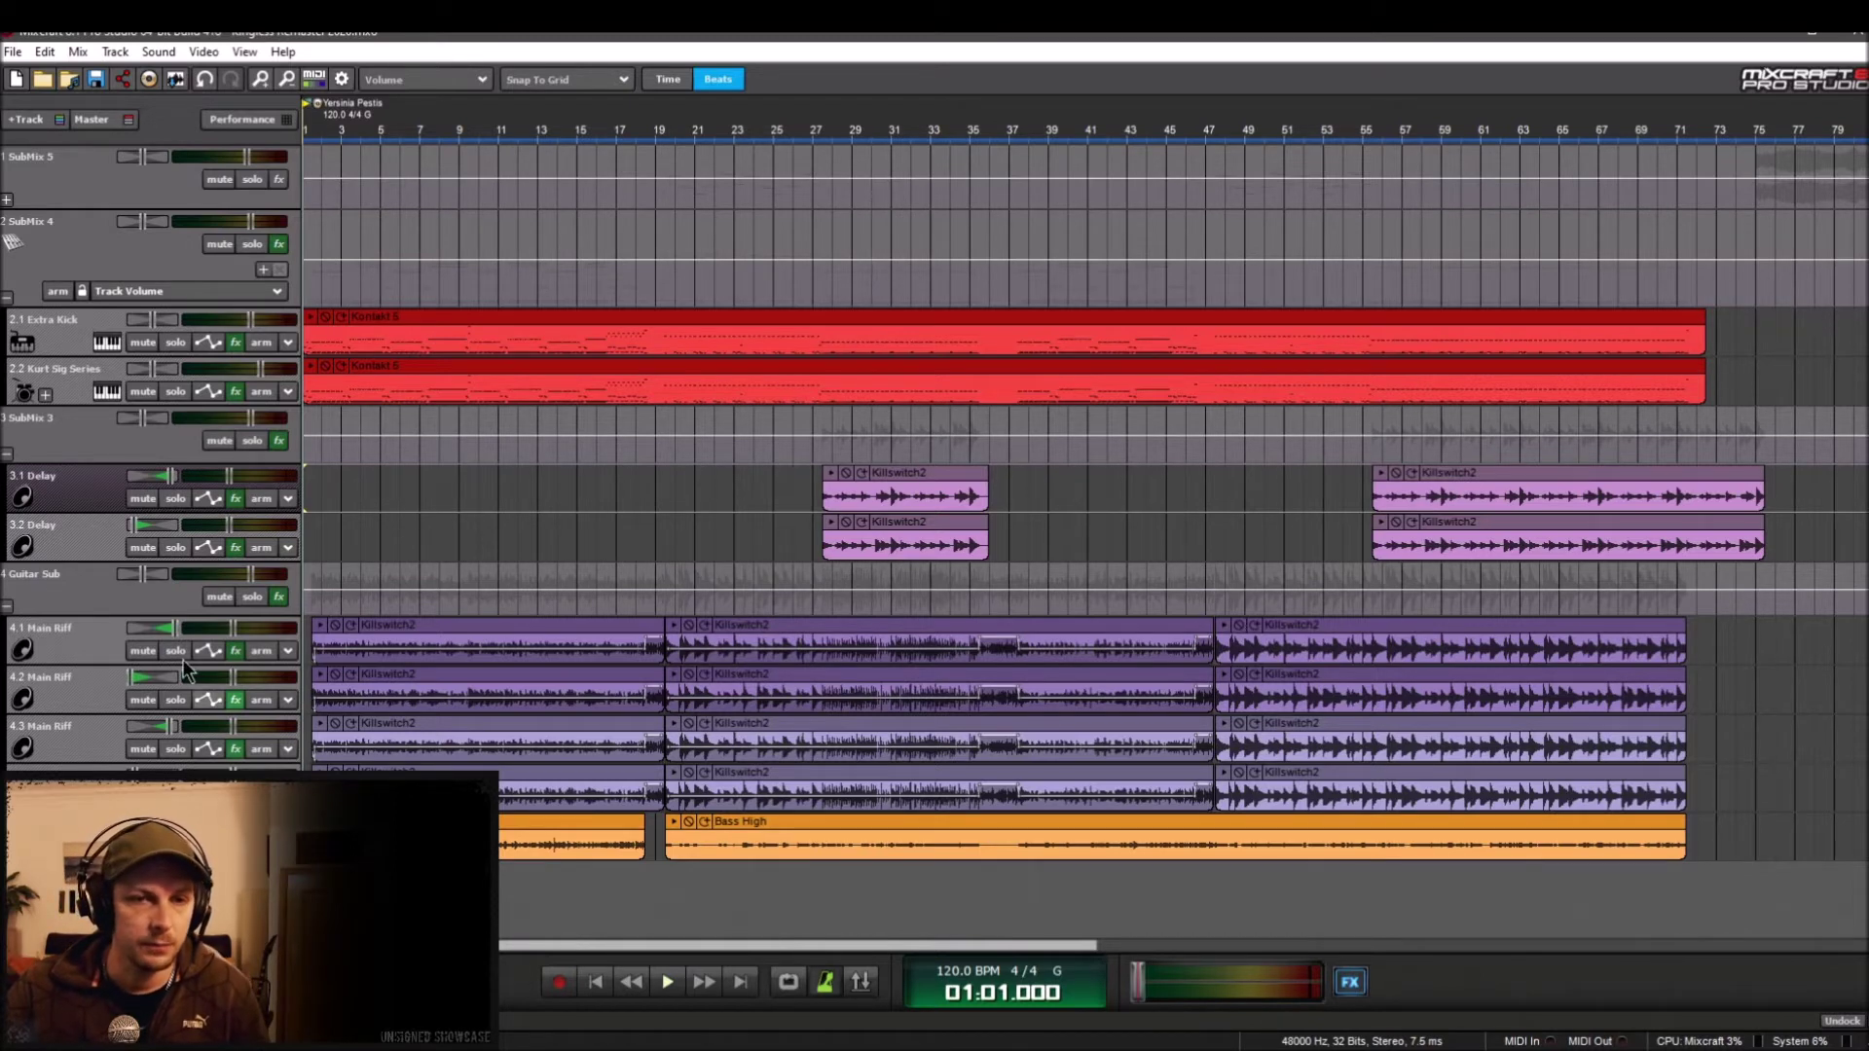
Step: Load the Distortion - Amp Sigma effect chain on track 4.1 Main Riff and move its effect list clear of the guitar tracks
{"action": "left_click", "coordinate": [235, 650]}
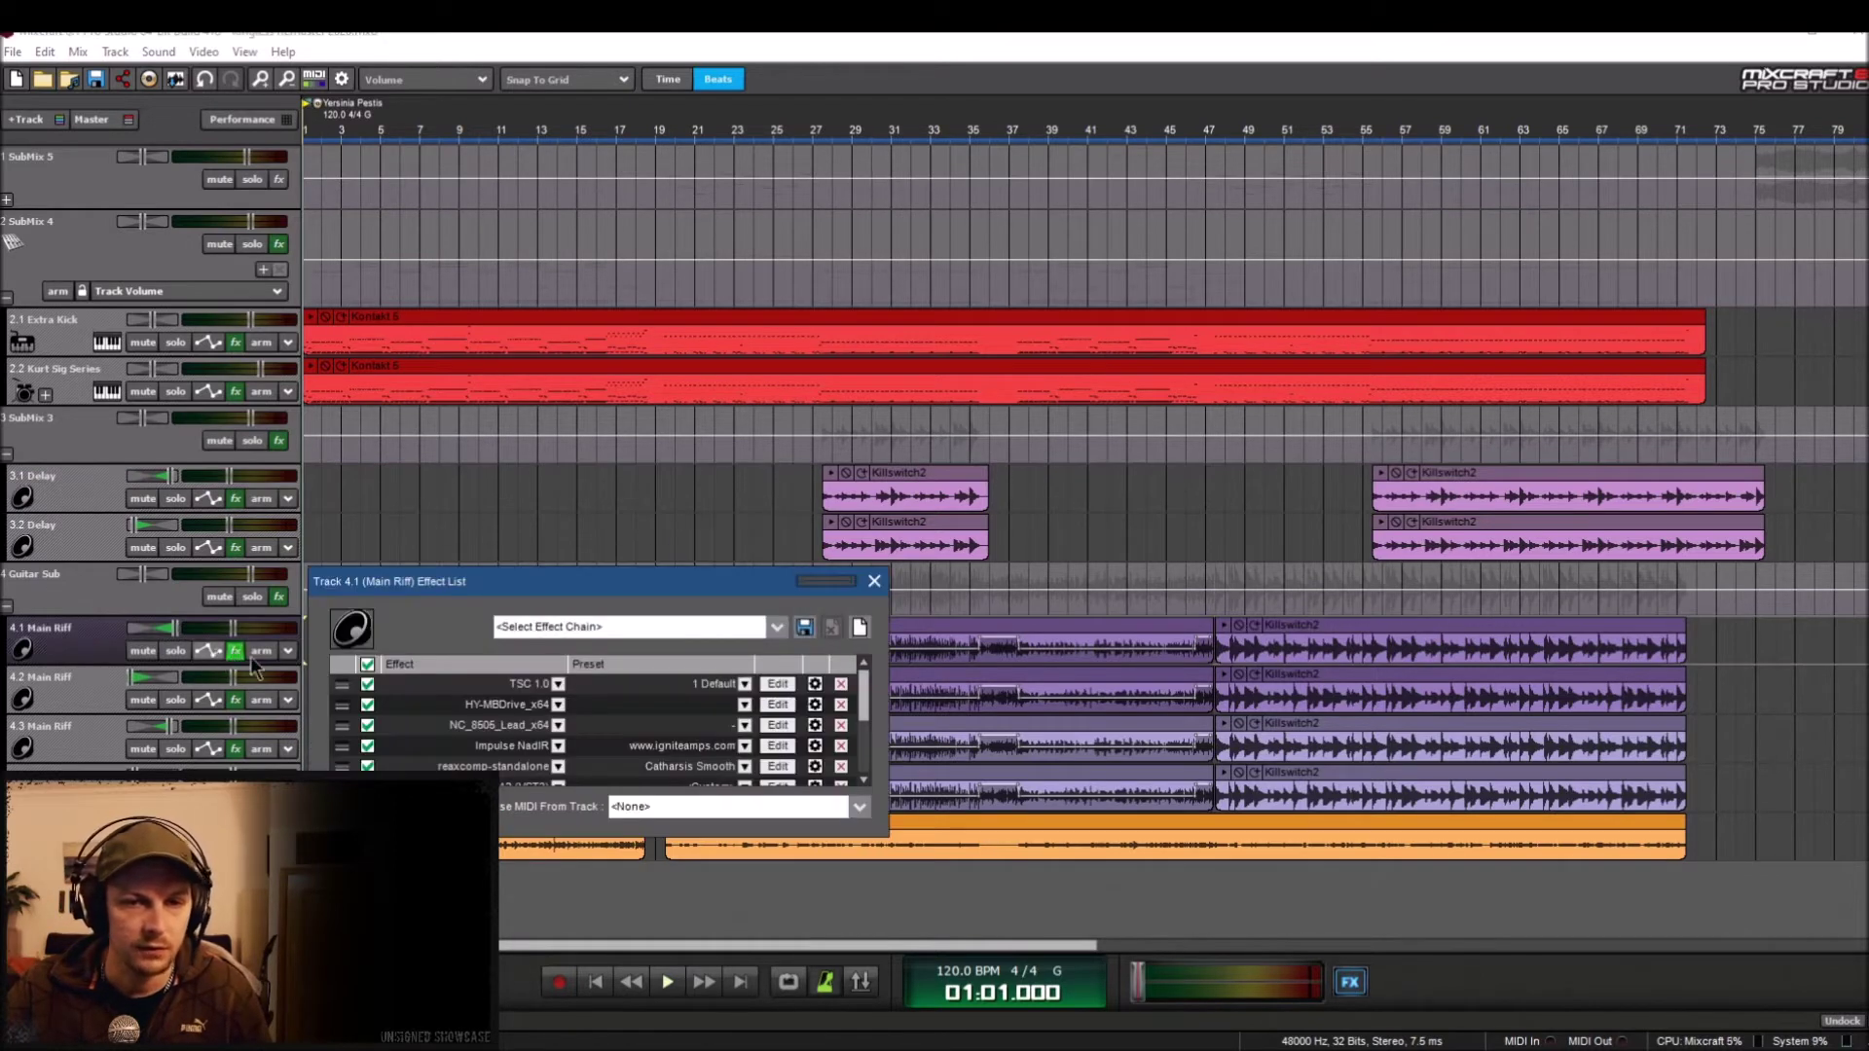
{"action": "left_click", "coordinate": [639, 626]}
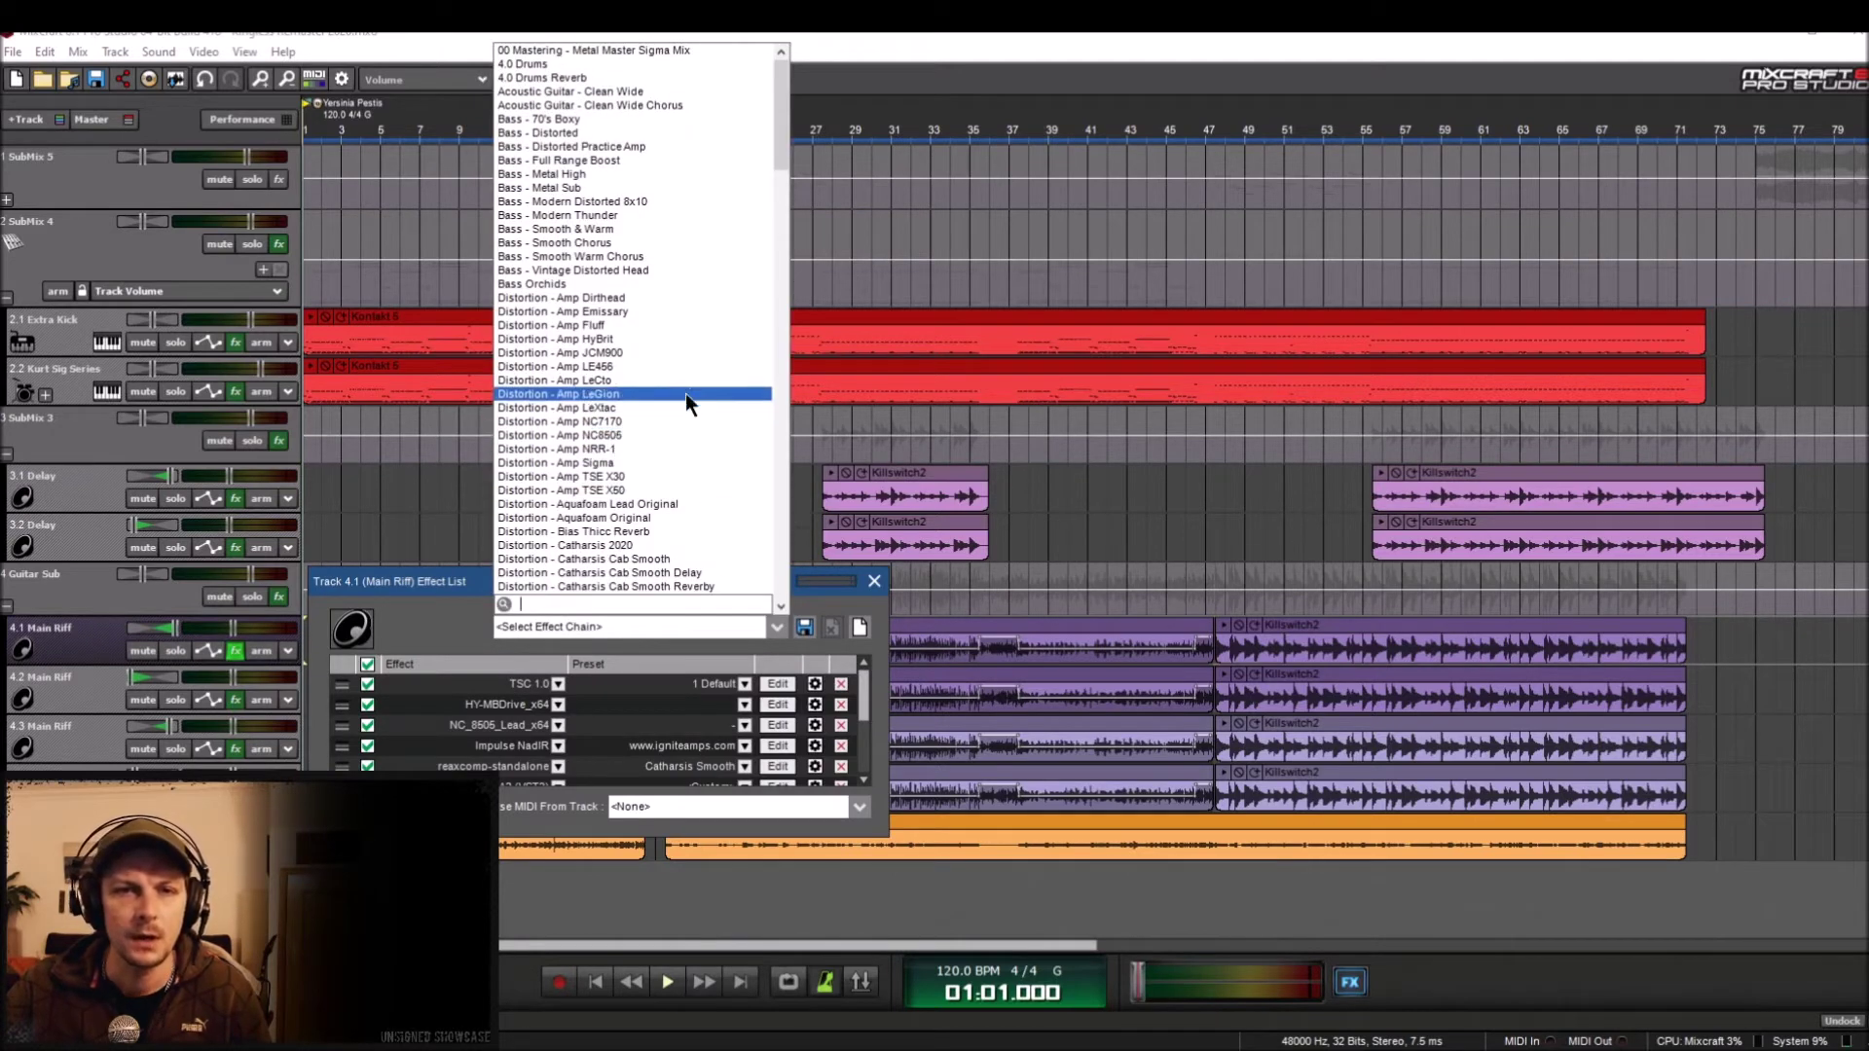
{"action": "left_click", "coordinate": [603, 461]}
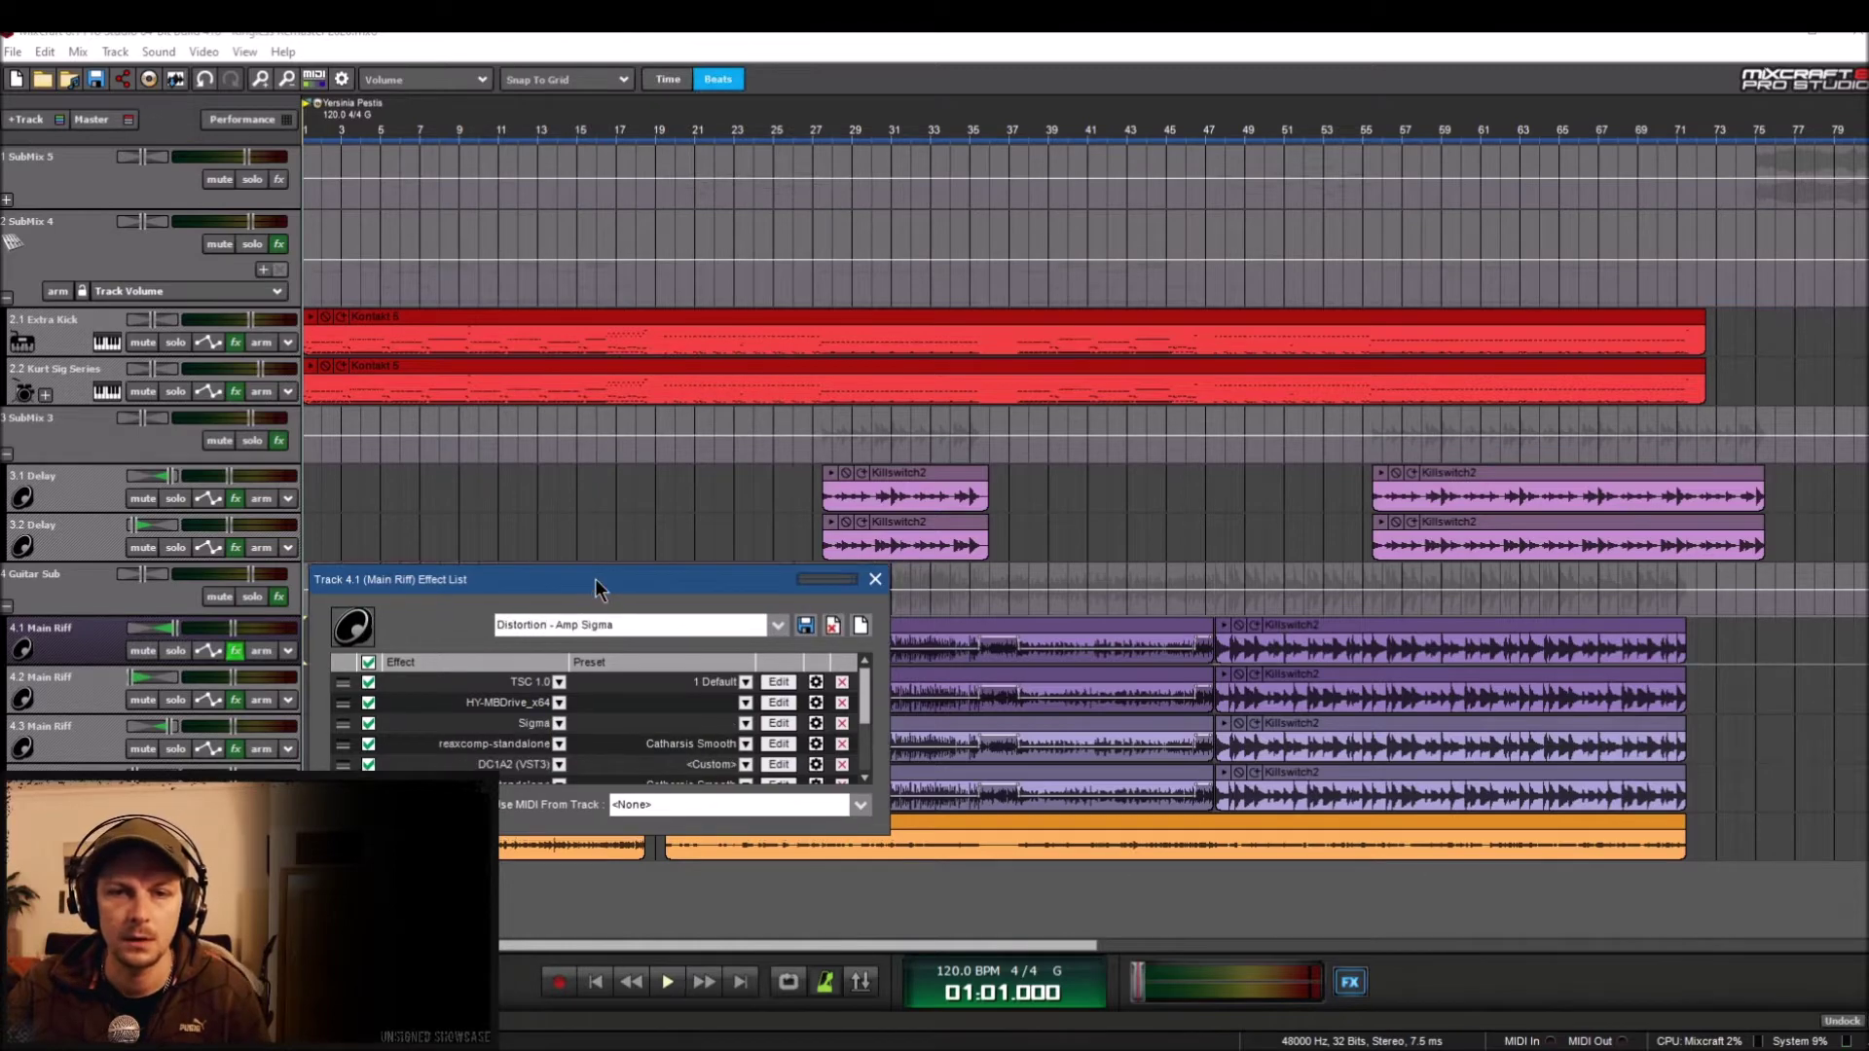
{"action": "left_click_drag", "start_coordinate": [596, 582], "coordinate": [714, 165]}
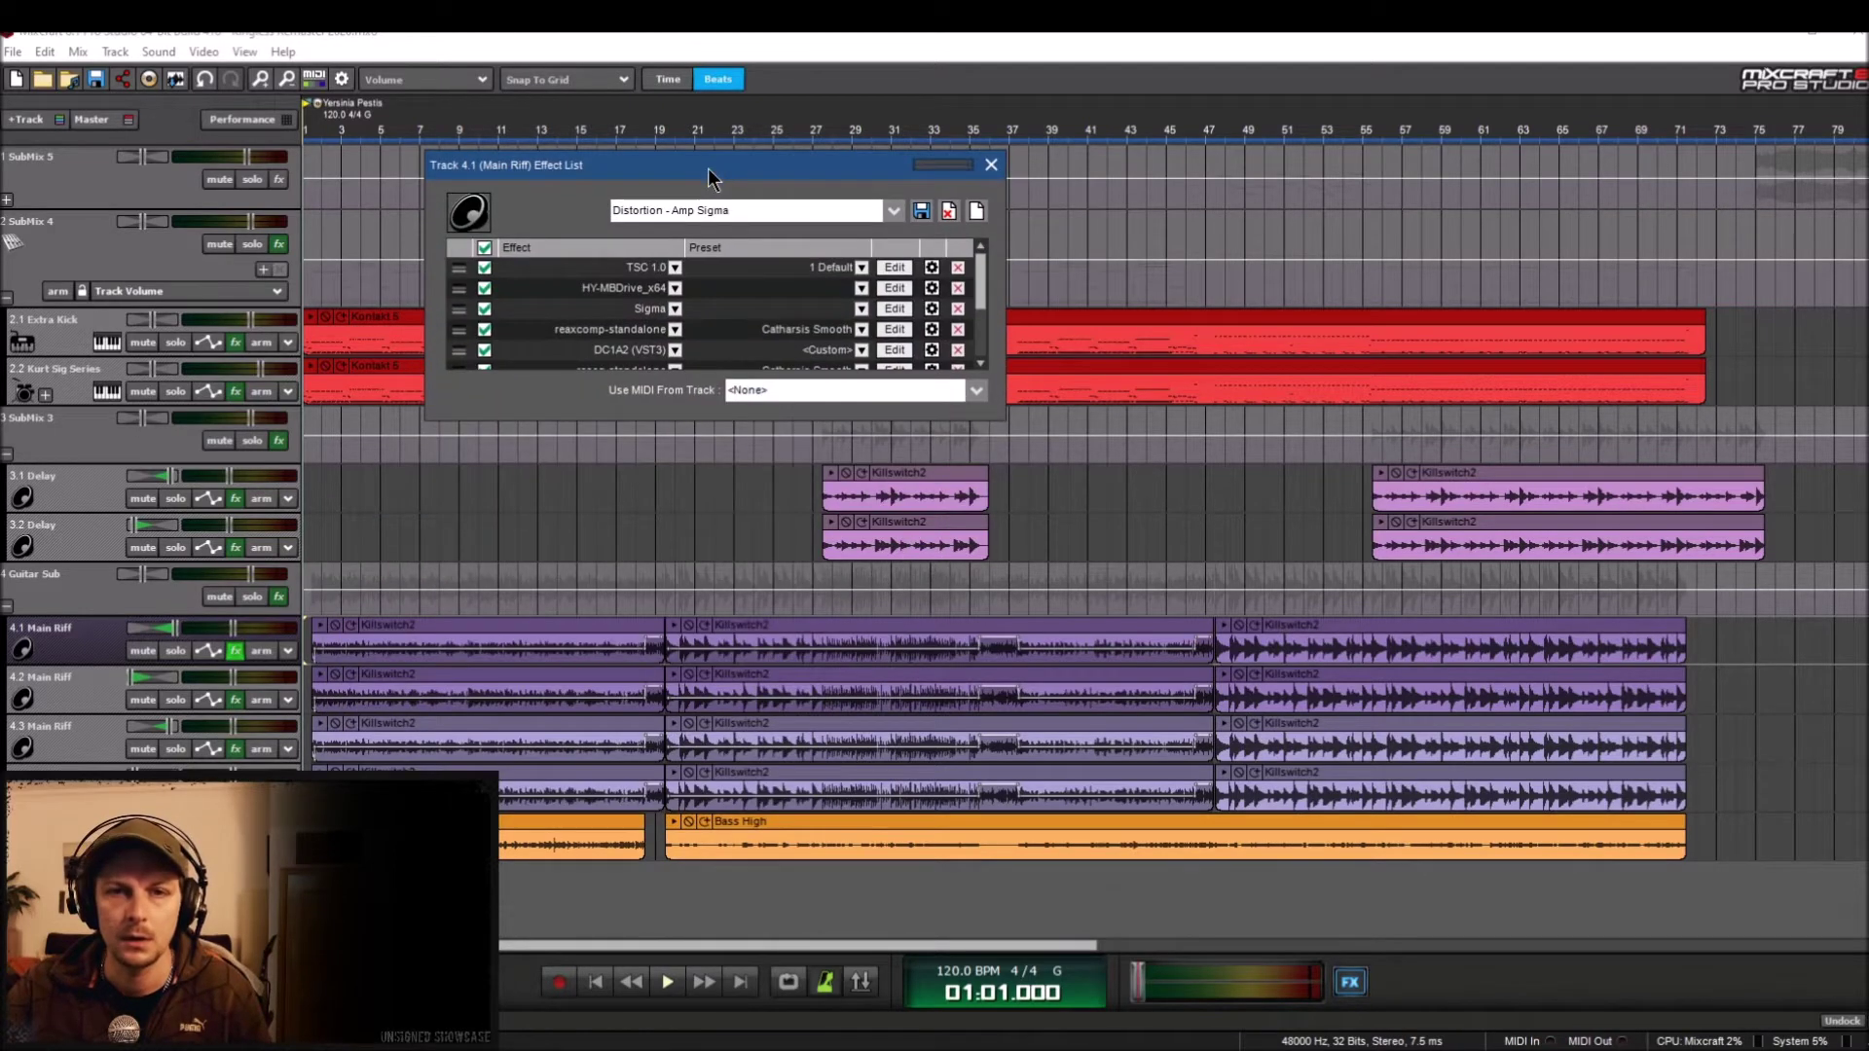
Step: Open the Sigma amp on track 4.1 and examine its knobs, amp and cabinet bypass switches, and list of cabinet IRs
{"action": "left_click", "coordinate": [894, 308]}
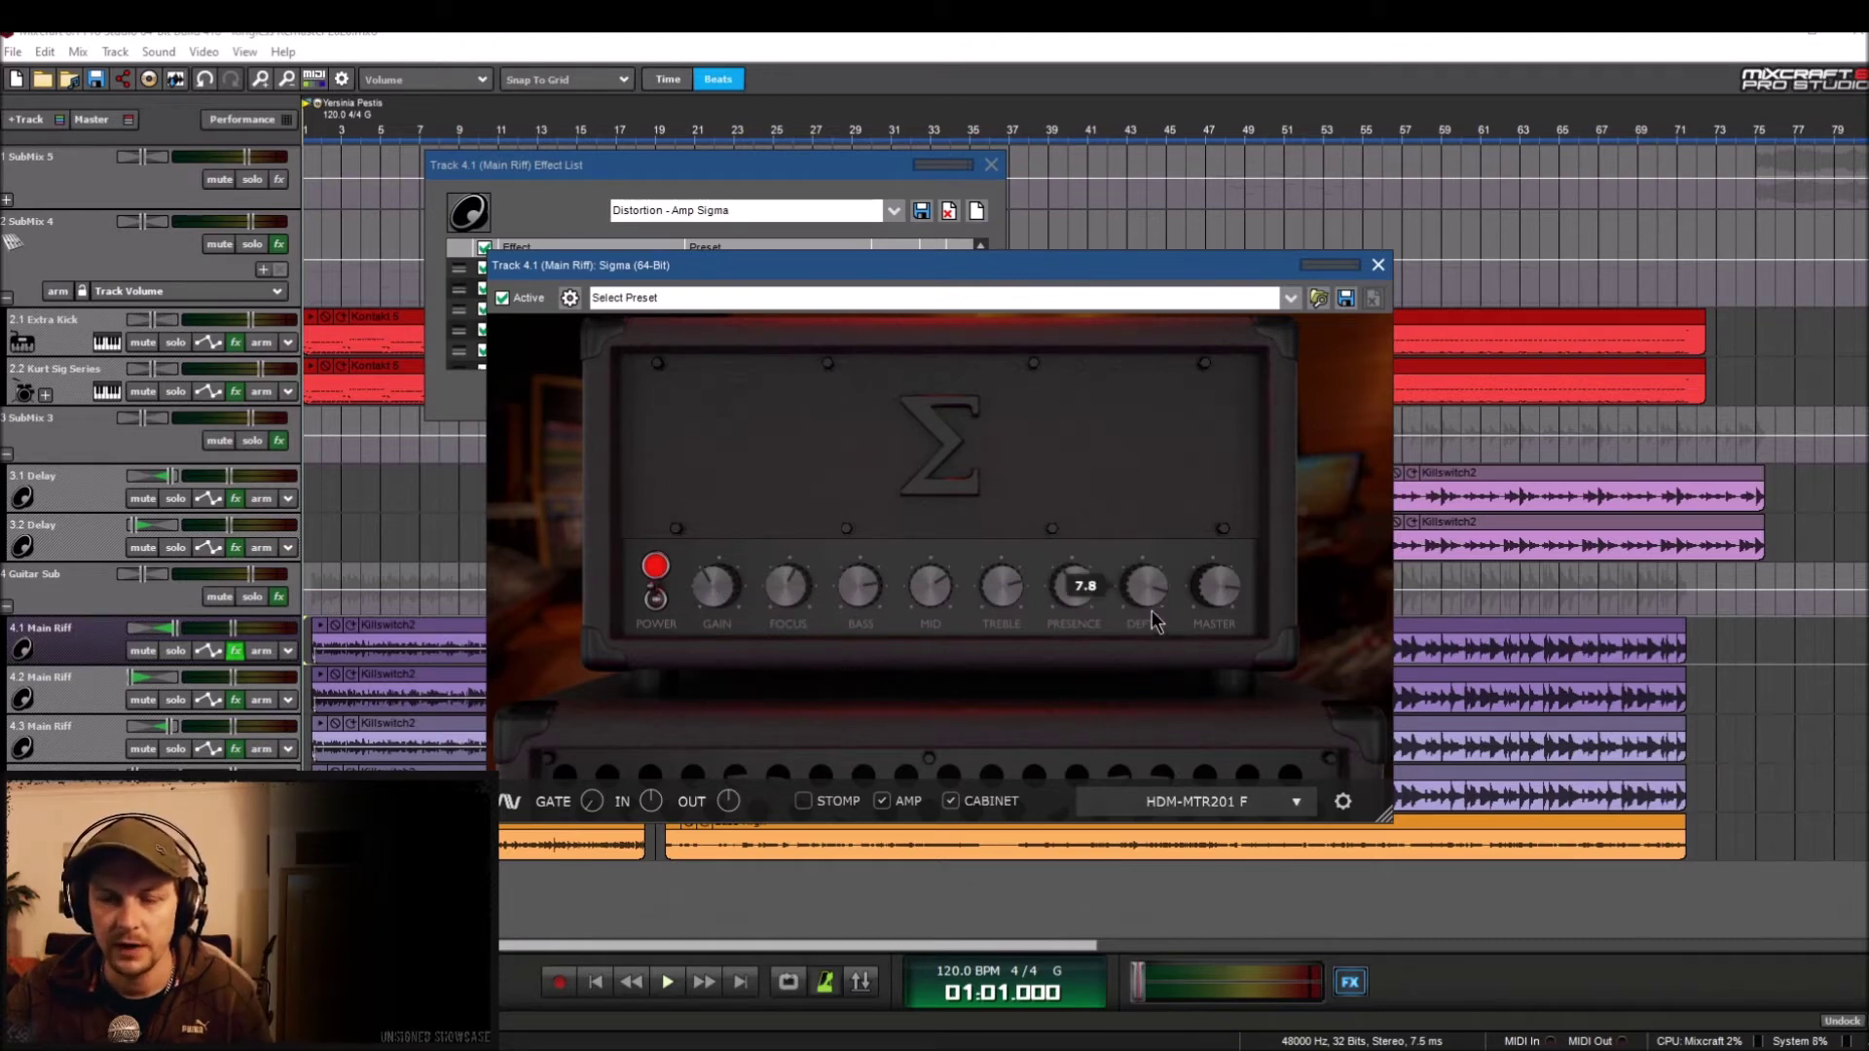
{"action": "mouse_move", "coordinate": [1152, 621]}
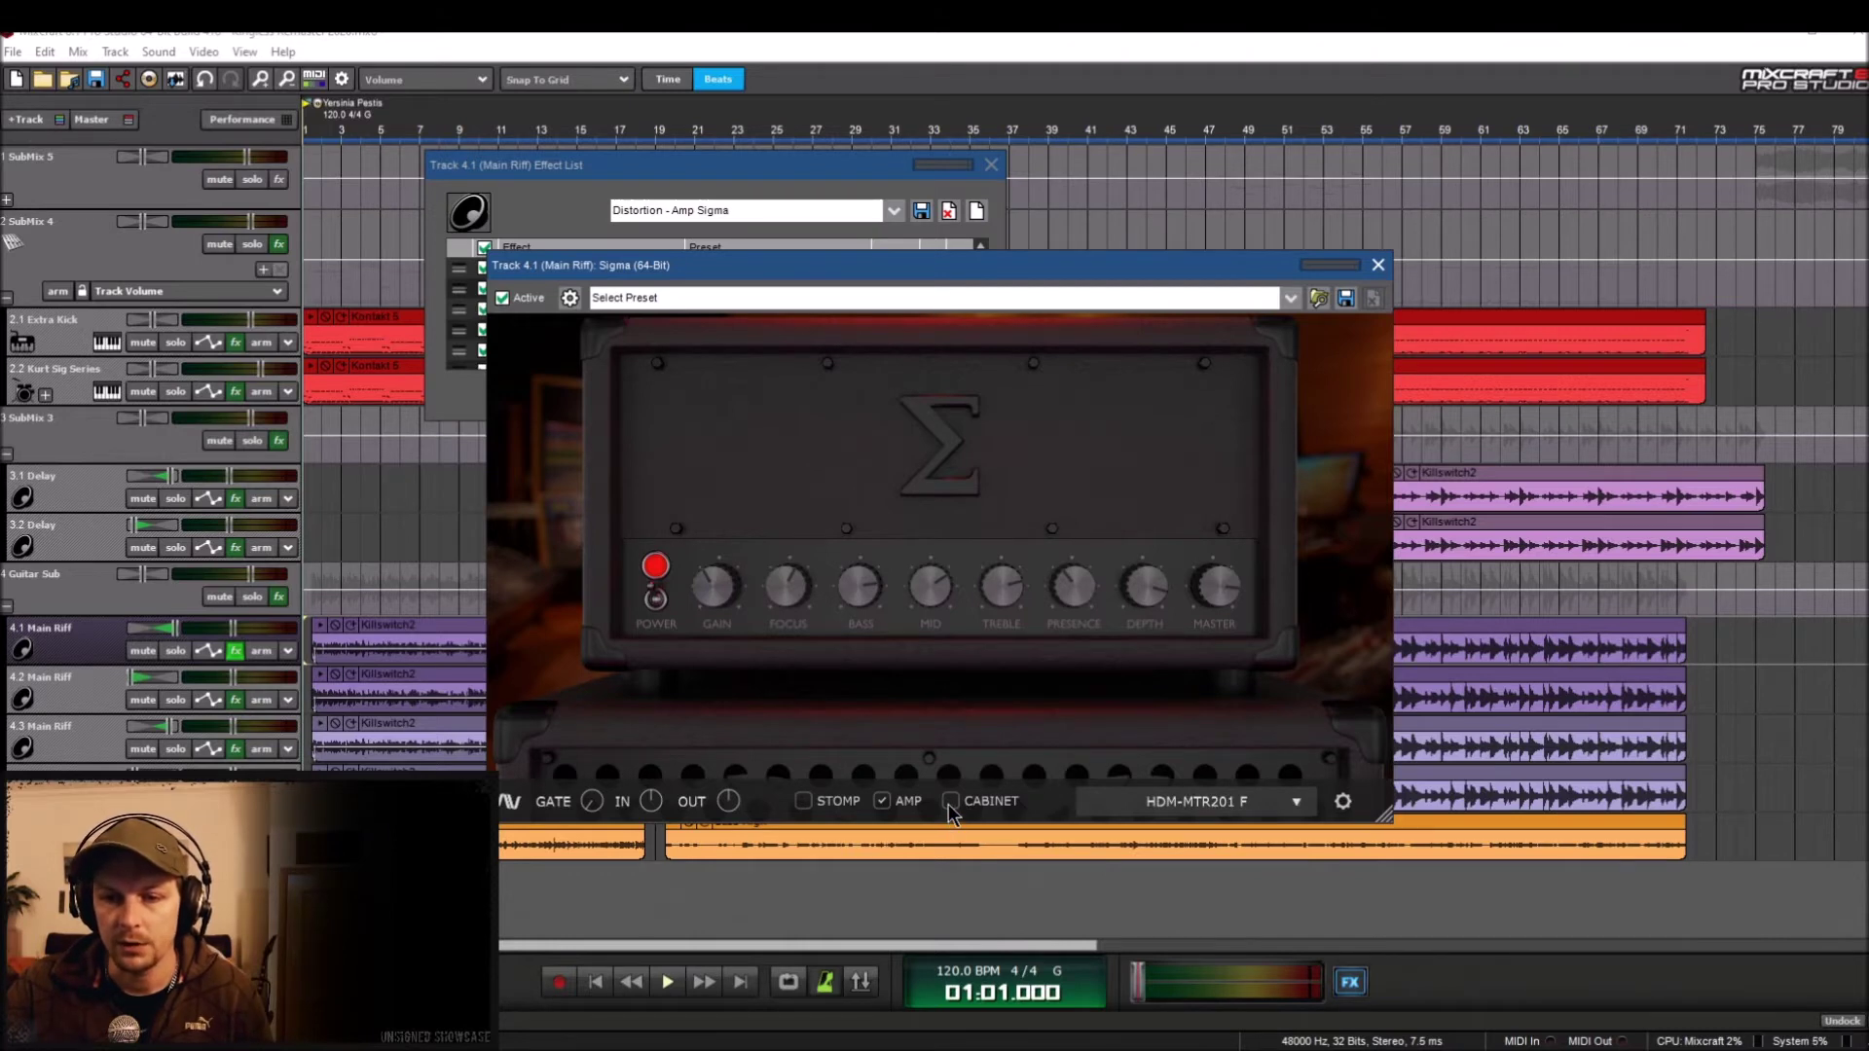
{"action": "left_click", "coordinate": [881, 801]}
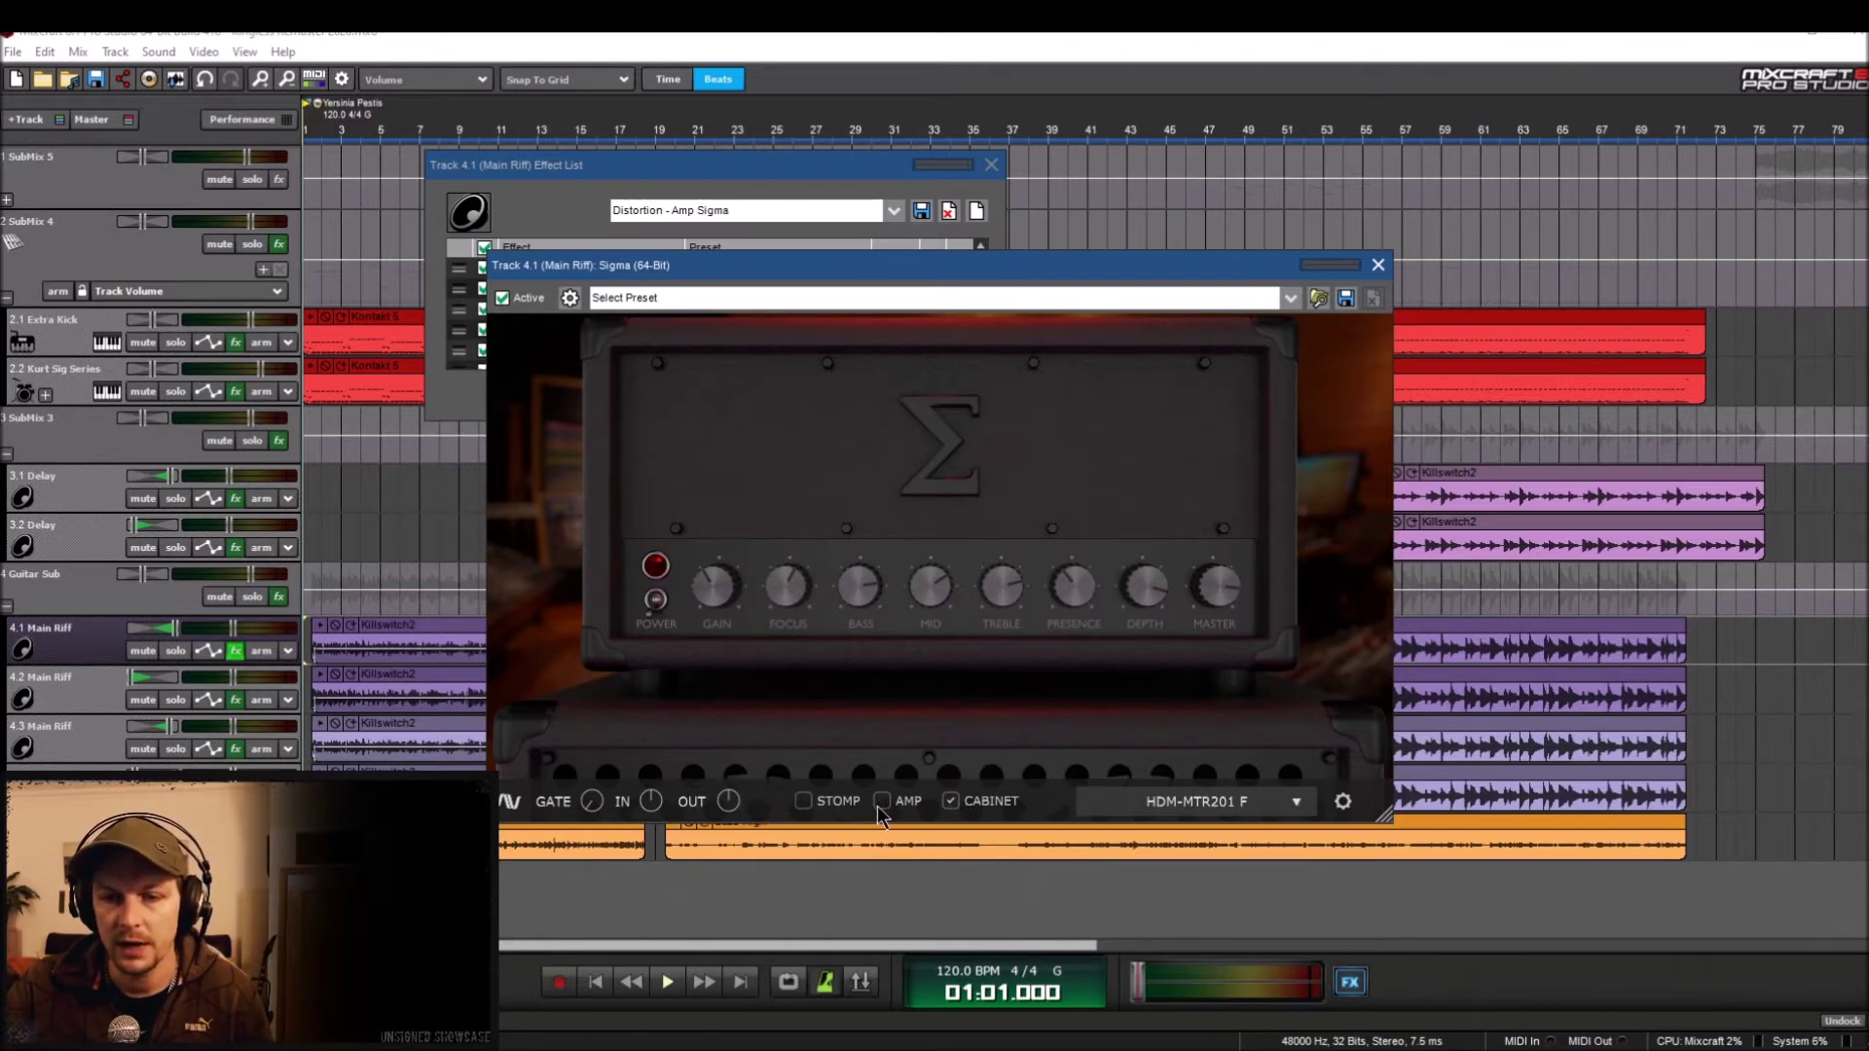
{"action": "left_click", "coordinate": [881, 801]}
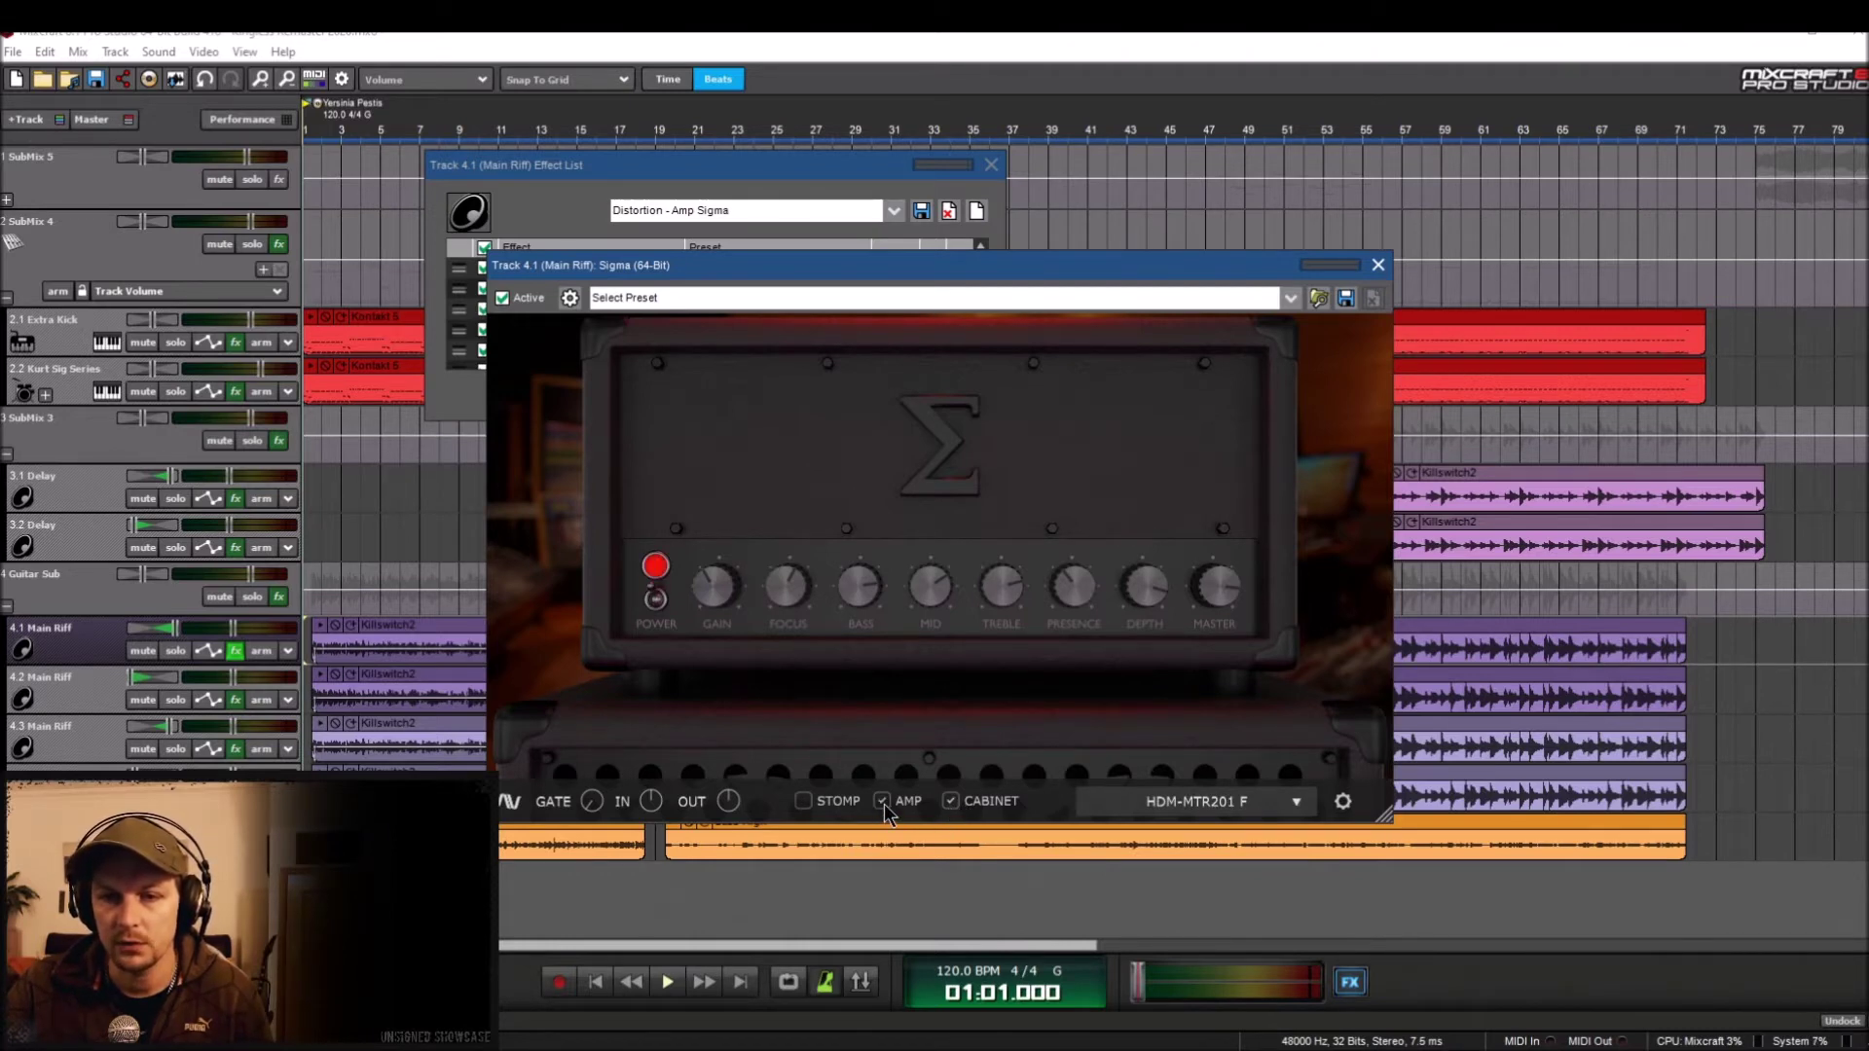
{"action": "left_click", "coordinate": [1184, 806]}
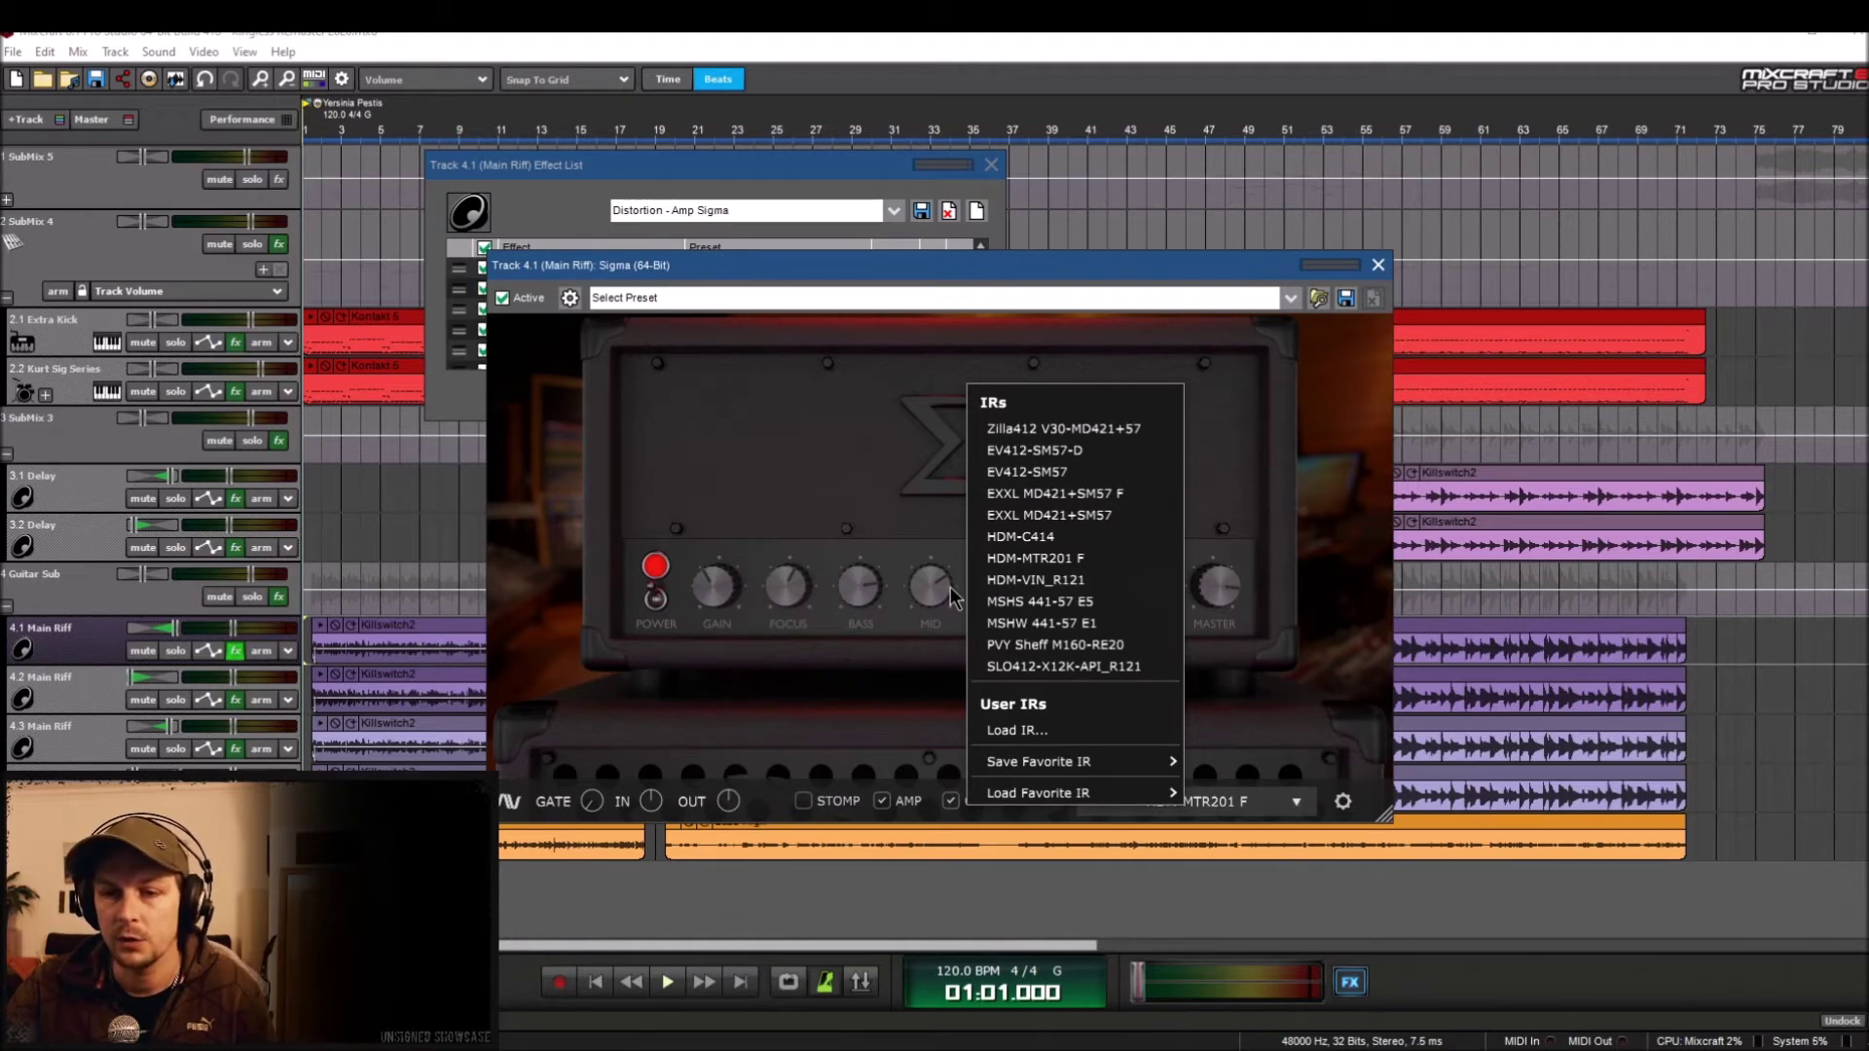
{"action": "left_click", "coordinate": [904, 496]}
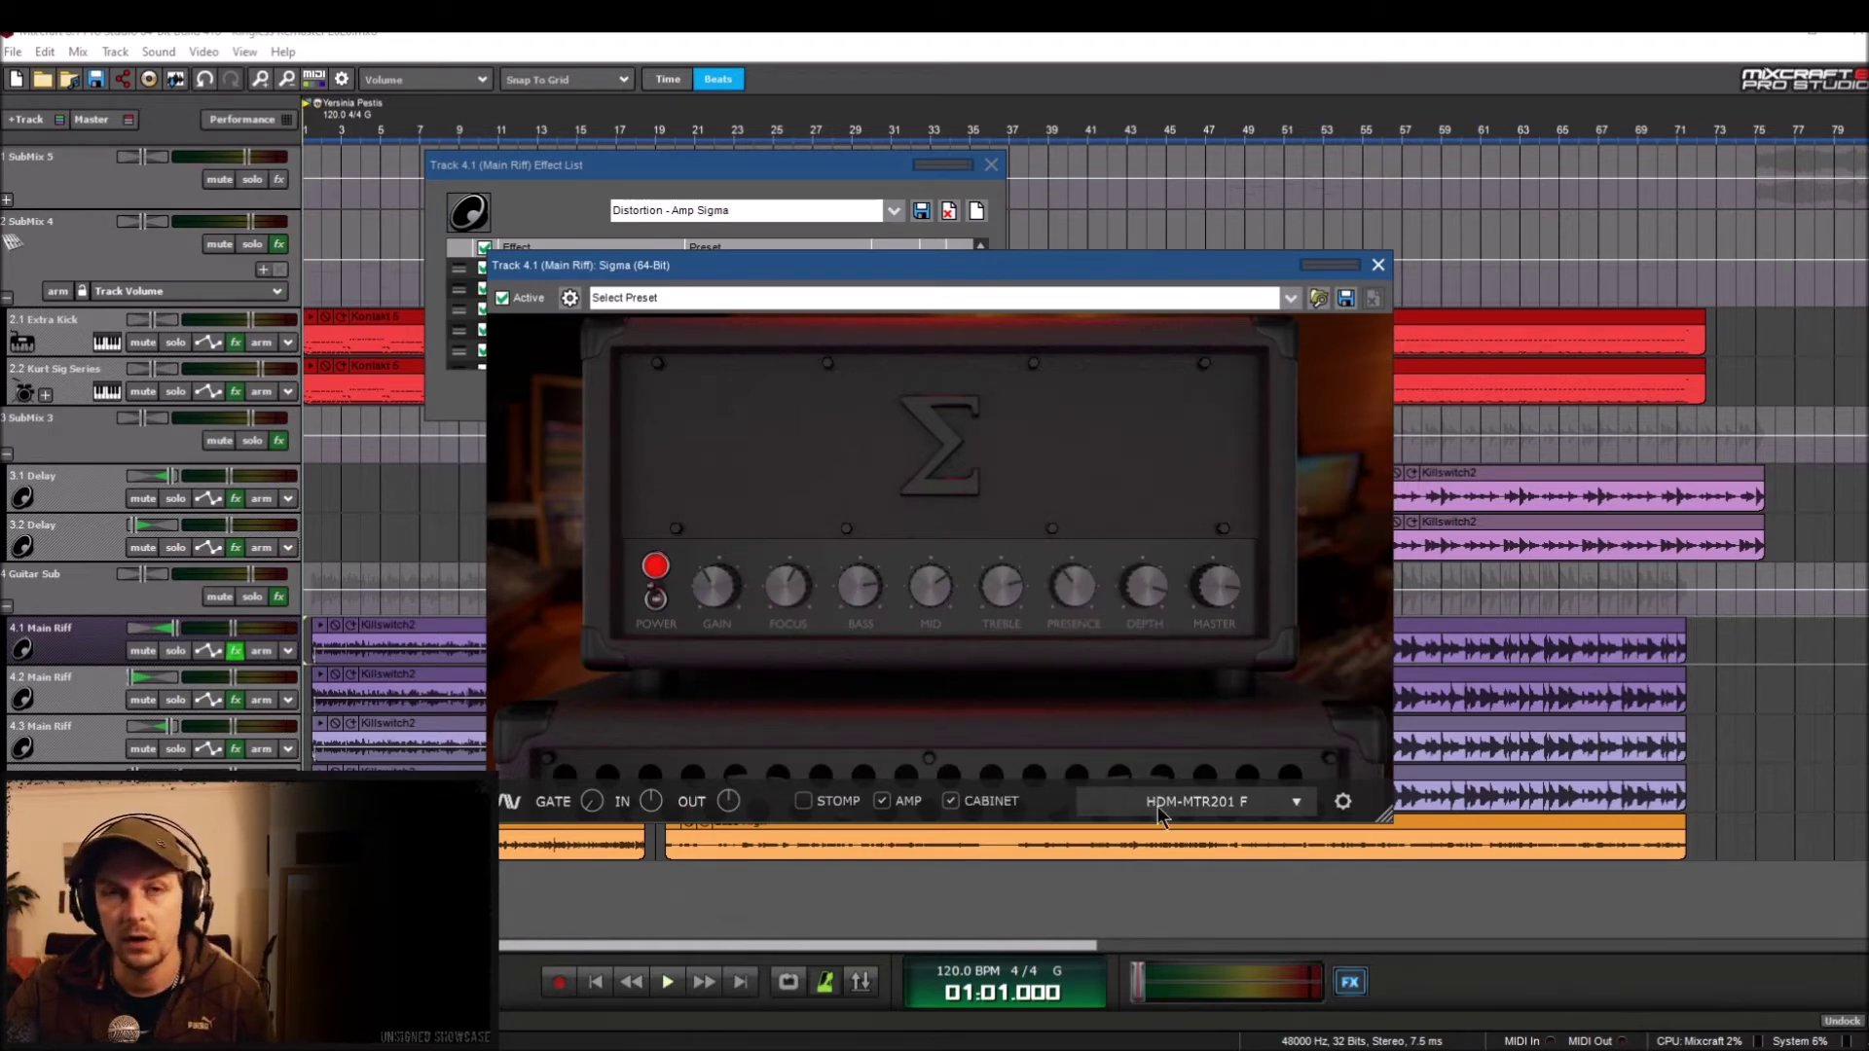
{"action": "left_click", "coordinate": [881, 801]}
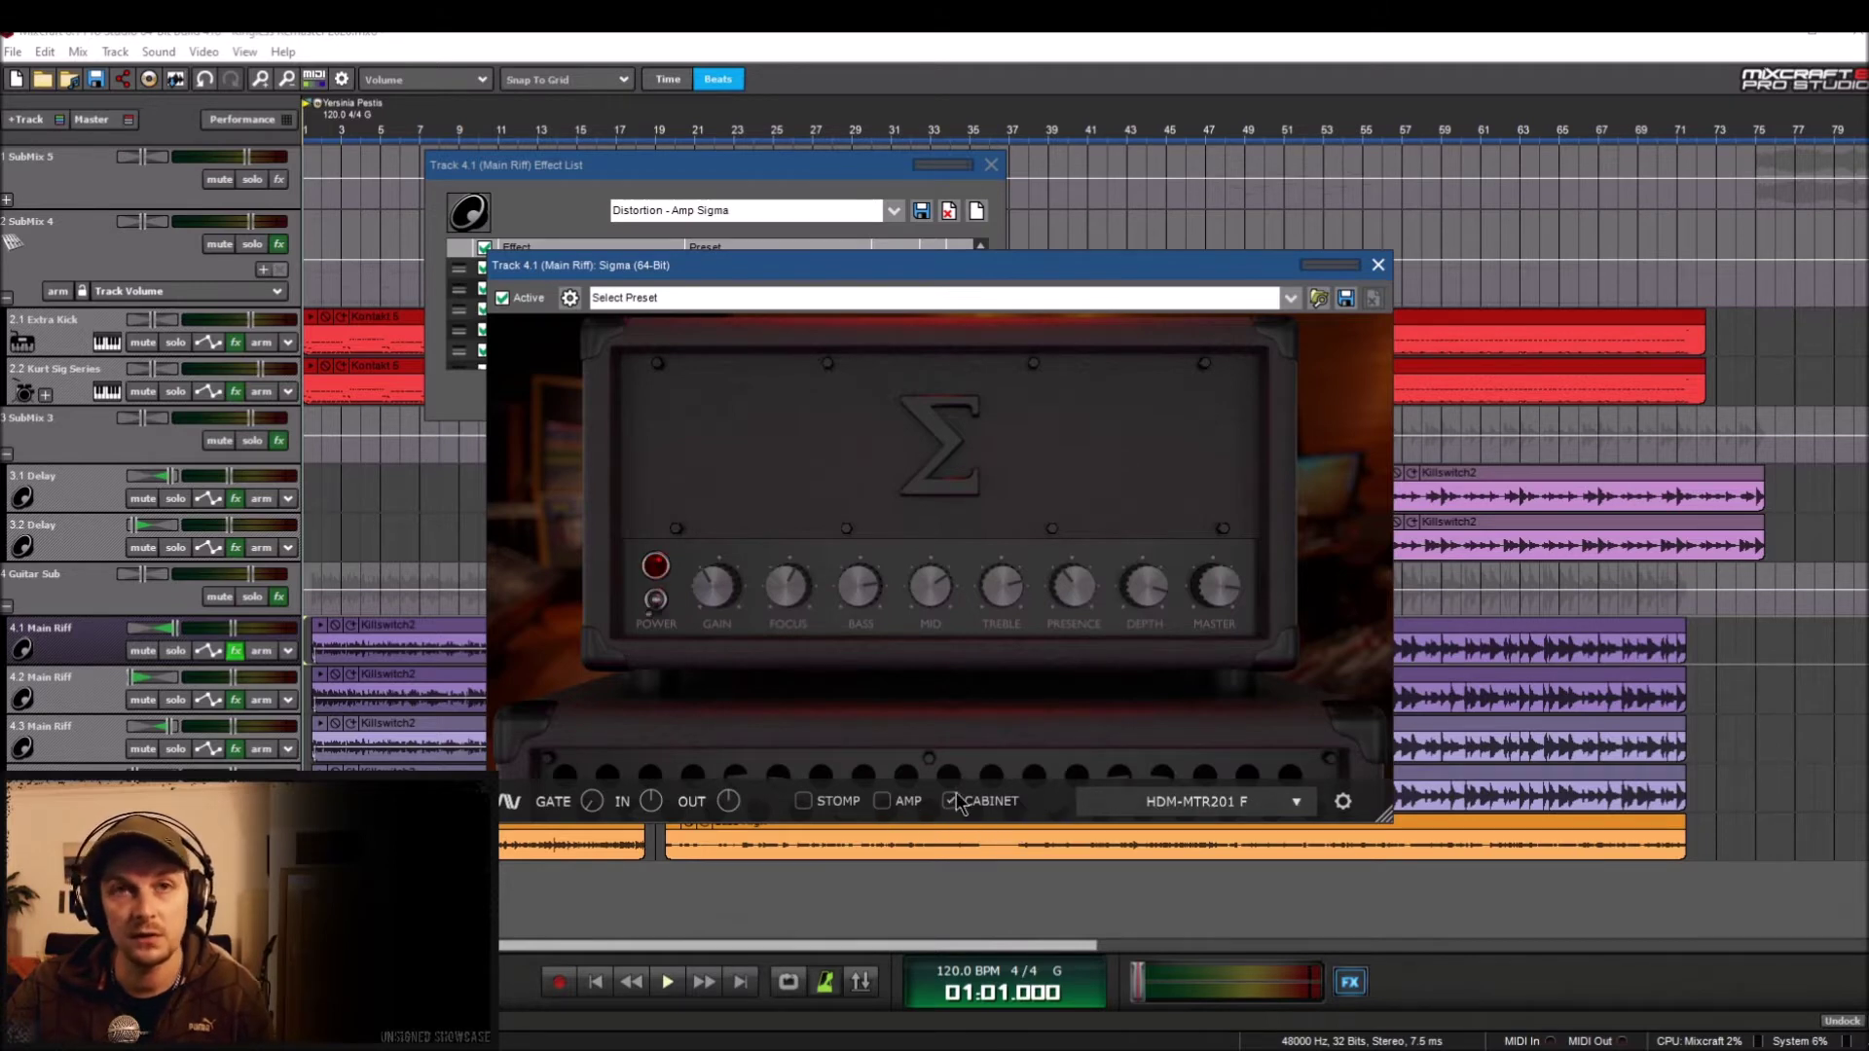
{"action": "left_click", "coordinate": [885, 802]}
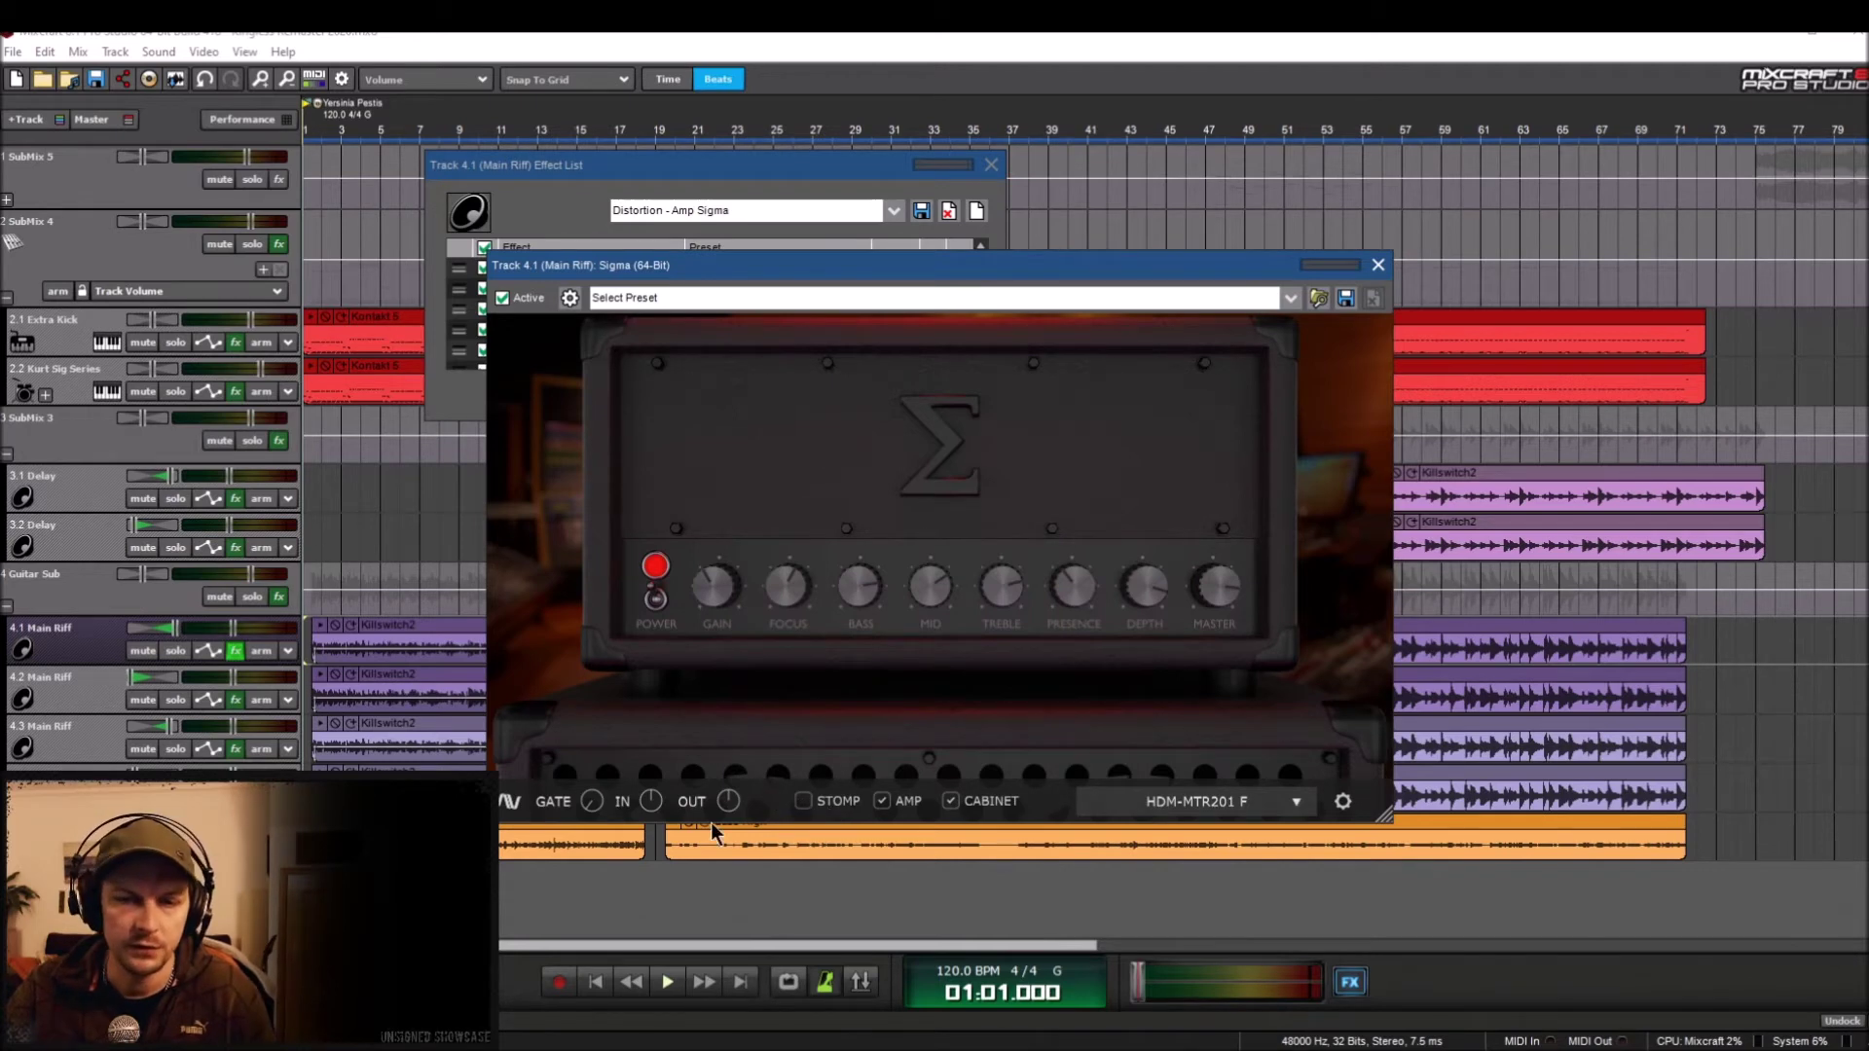
{"action": "left_click", "coordinate": [1213, 810]}
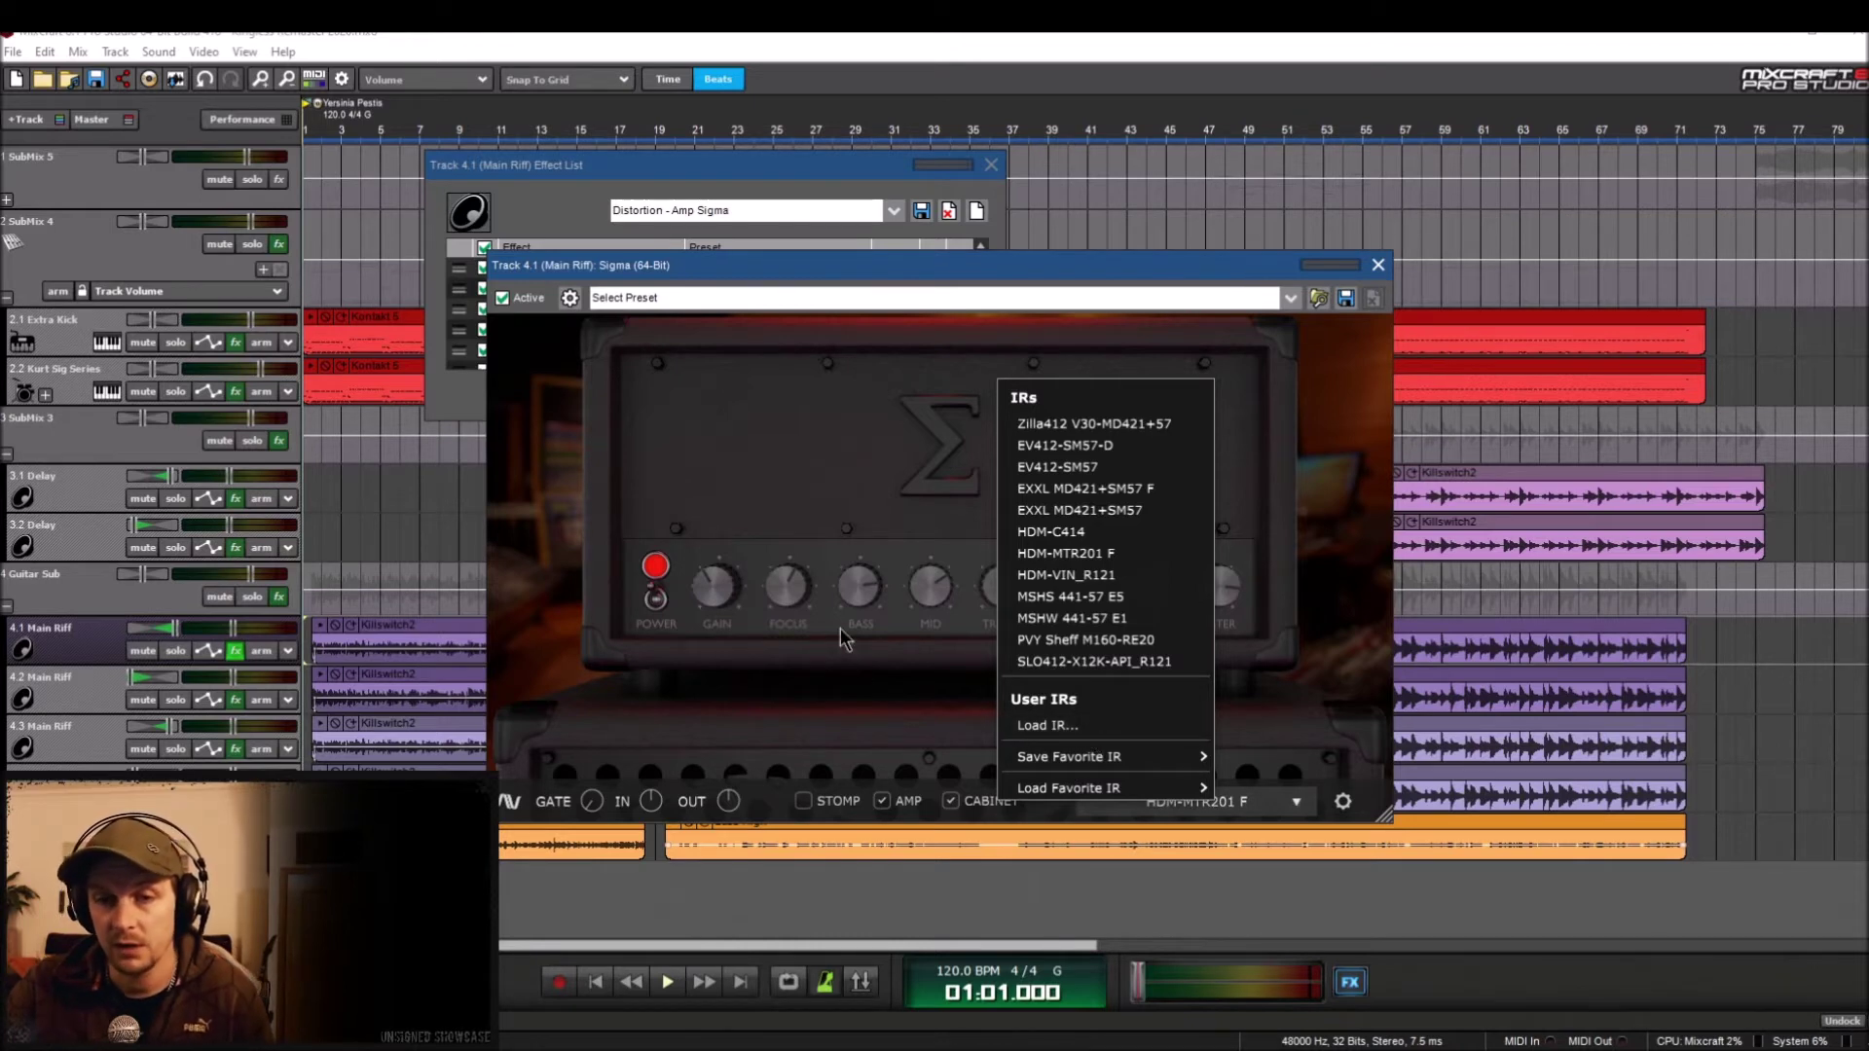
{"action": "mouse_move", "coordinate": [1114, 760]}
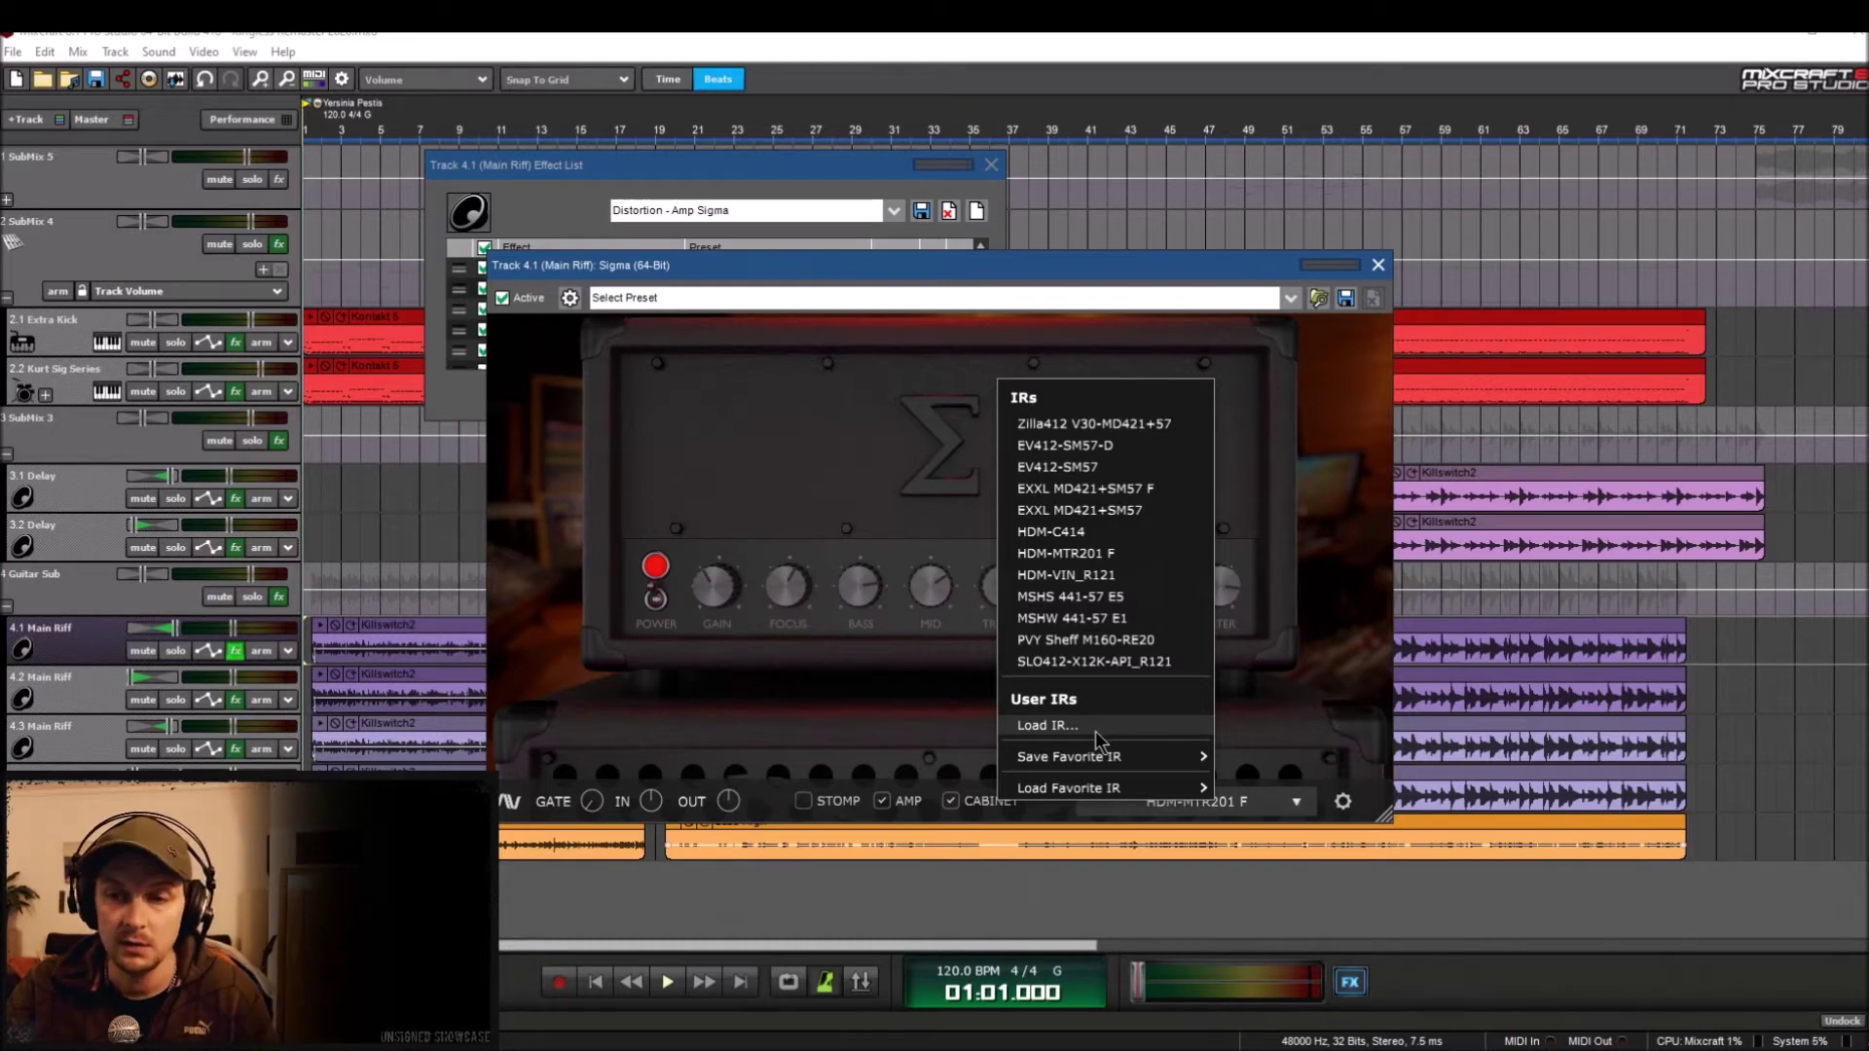
{"action": "left_click", "coordinate": [872, 266]}
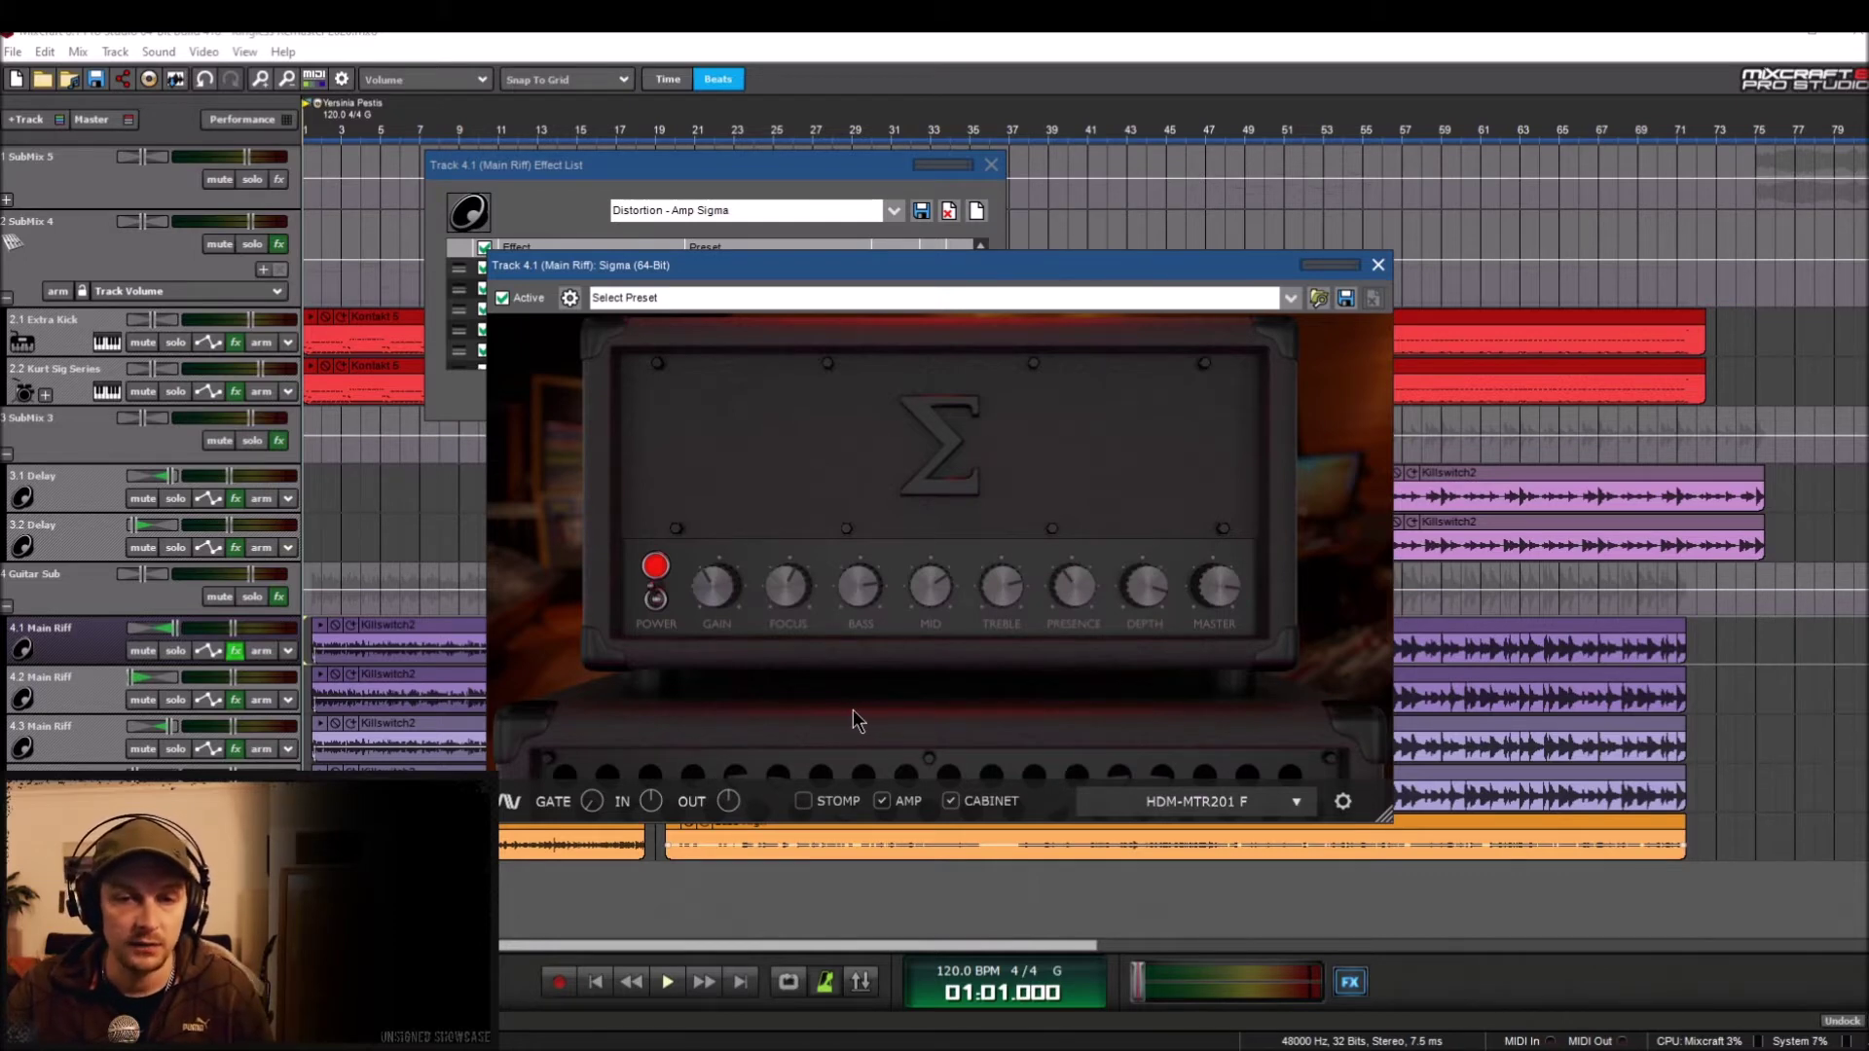
Step: Set the Sigma amp's oversampling to 8x, review its routing and oversampling options, and close the plugin
{"action": "mouse_move", "coordinate": [603, 815]}
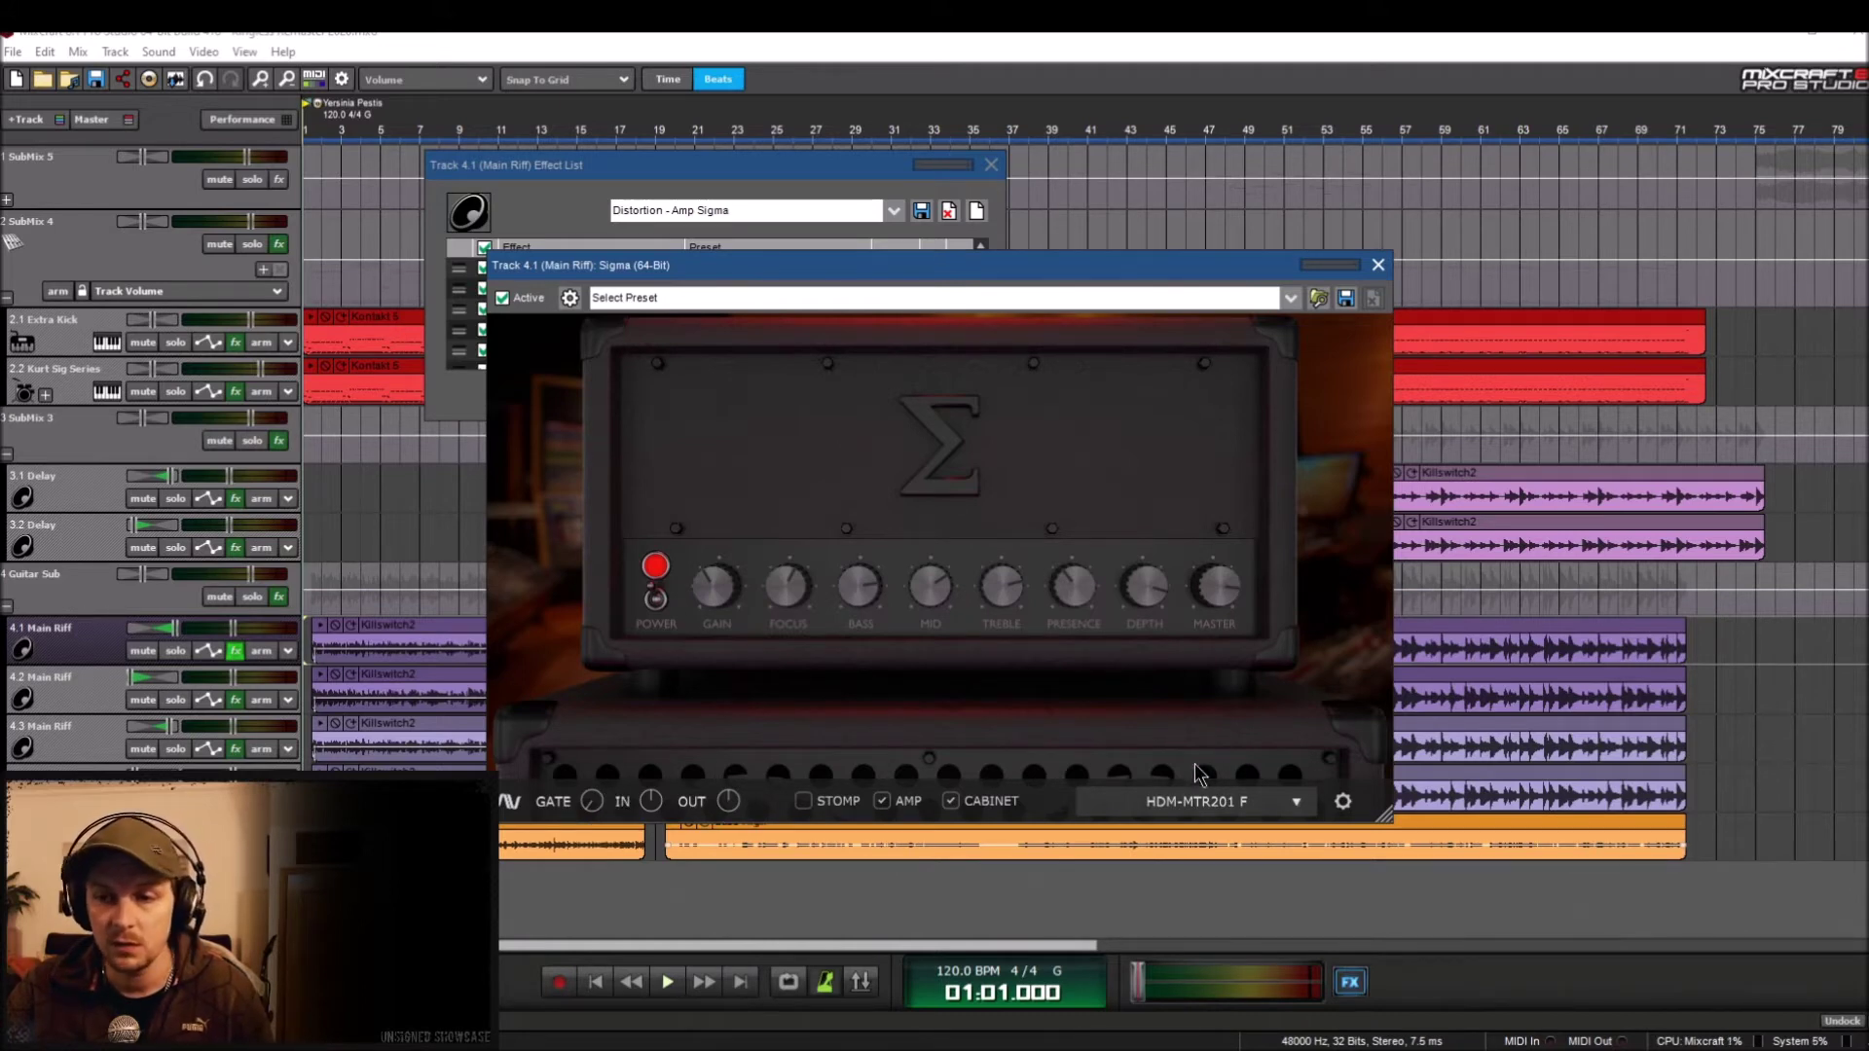
{"action": "left_click", "coordinate": [1343, 802]}
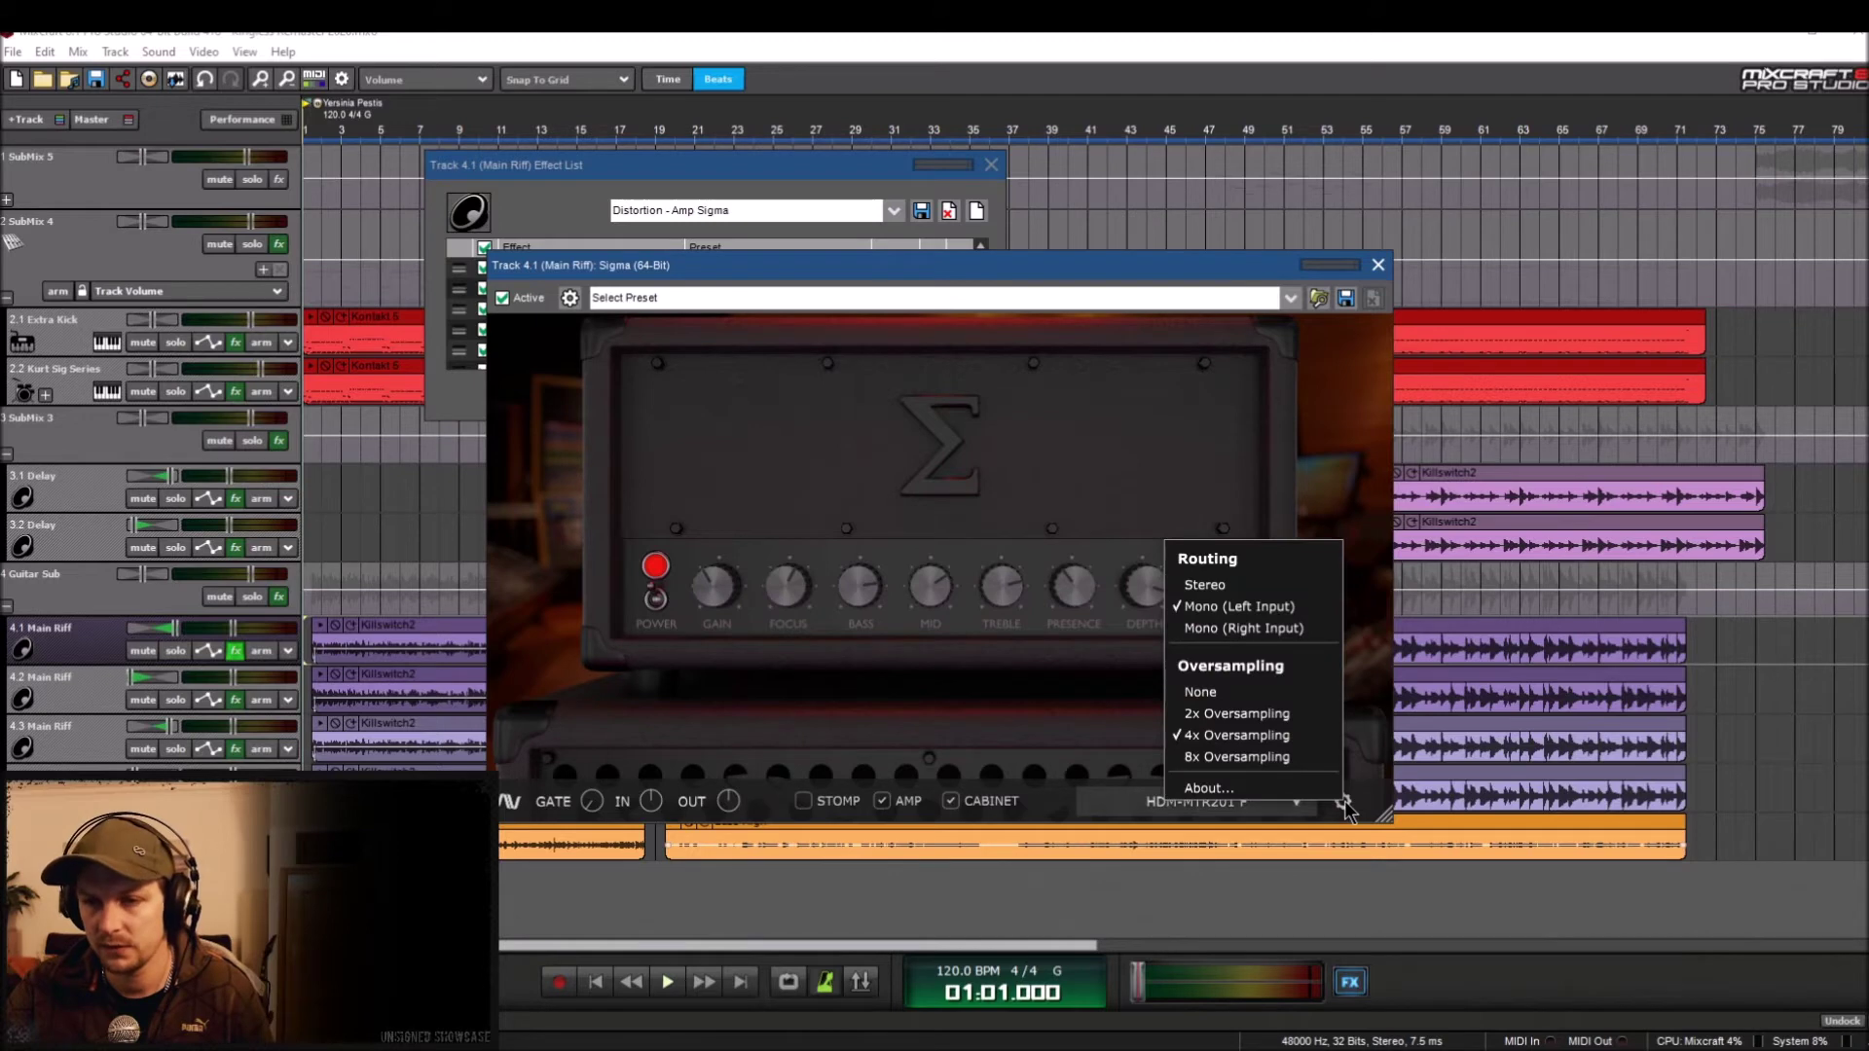
{"action": "left_click", "coordinate": [1236, 757]}
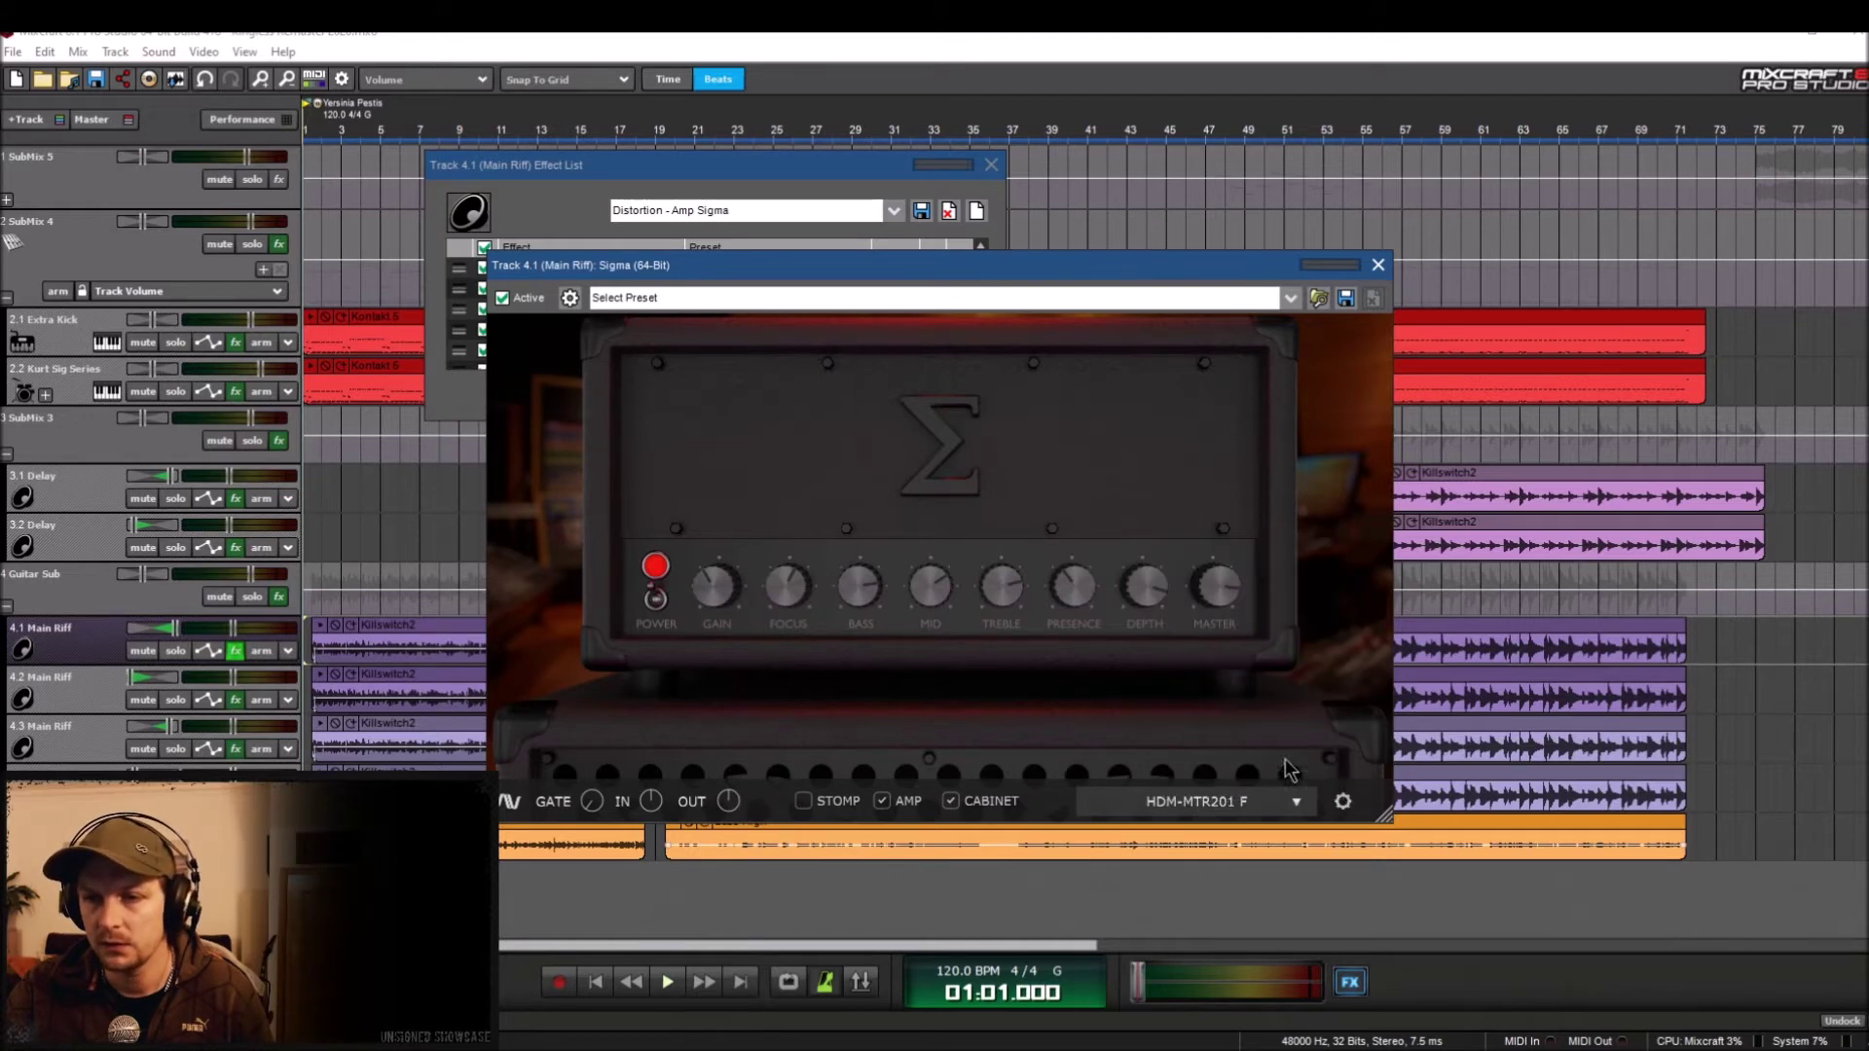
{"action": "left_click", "coordinate": [1343, 802]}
{"action": "left_click", "coordinate": [1367, 720]}
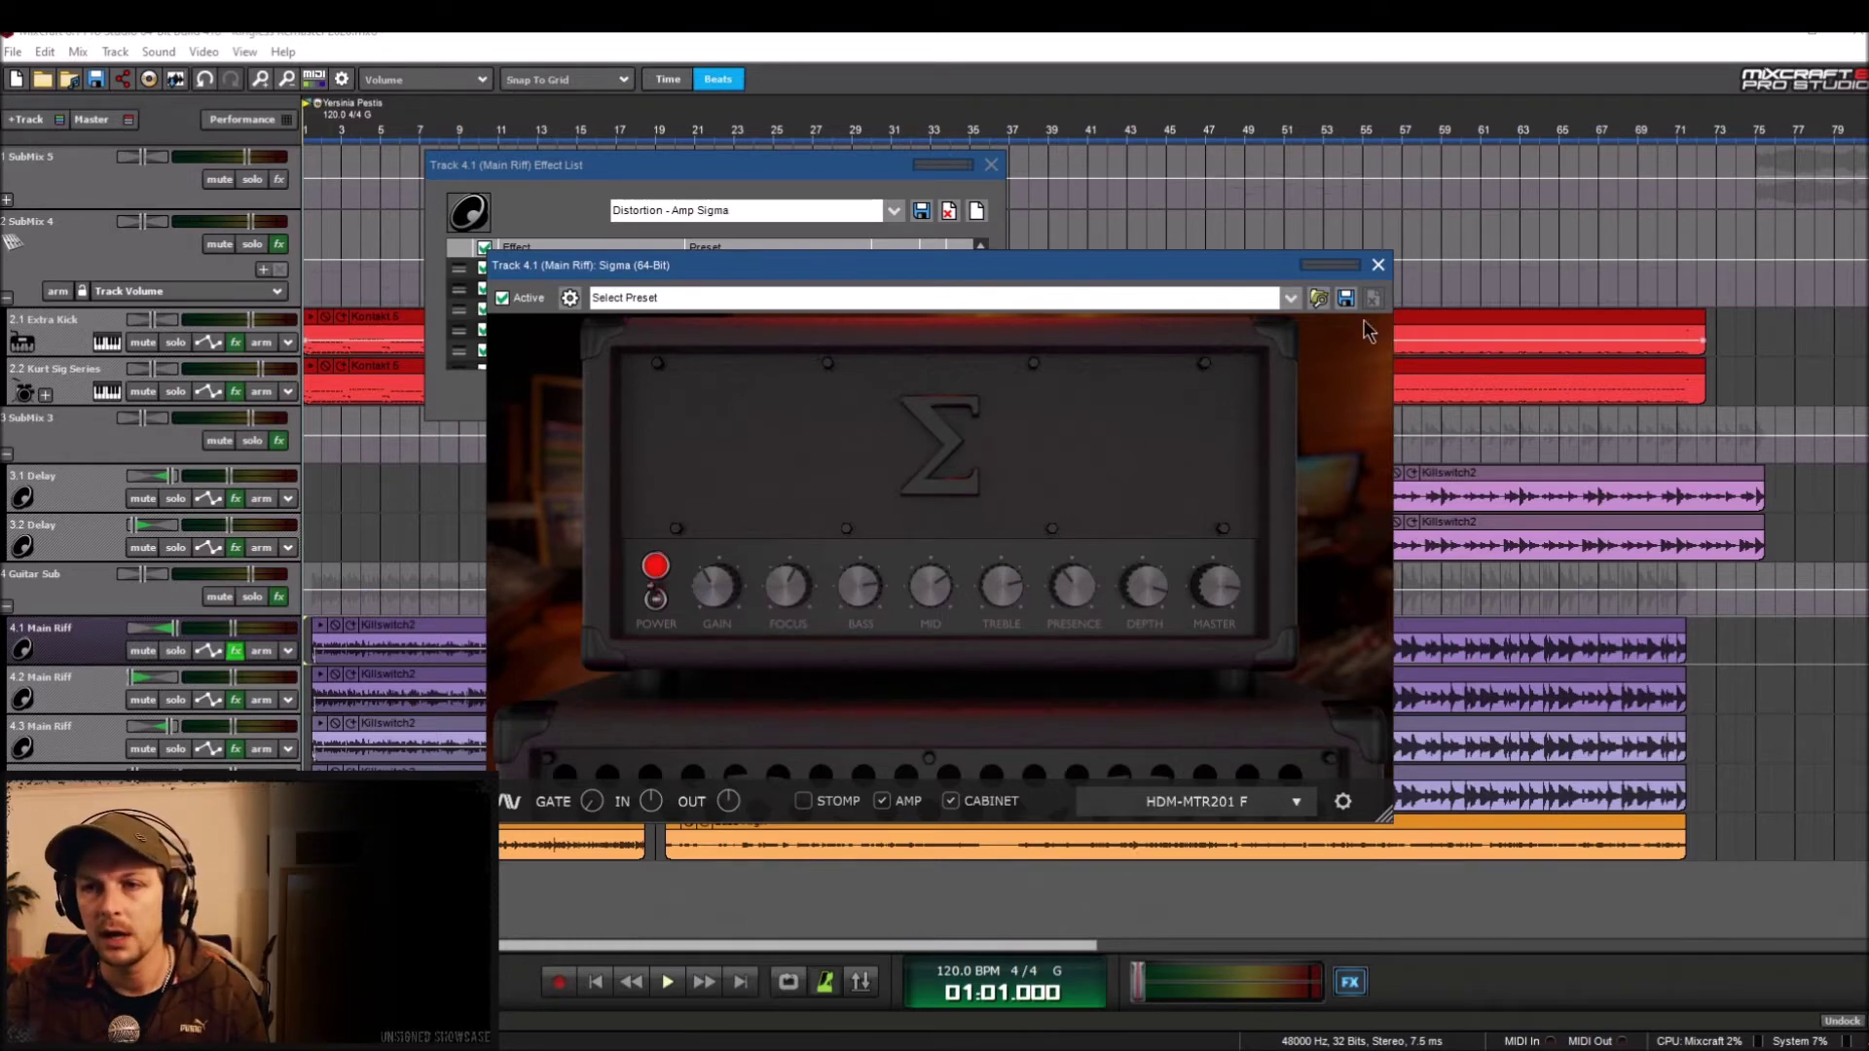
{"action": "left_click", "coordinate": [1381, 266]}
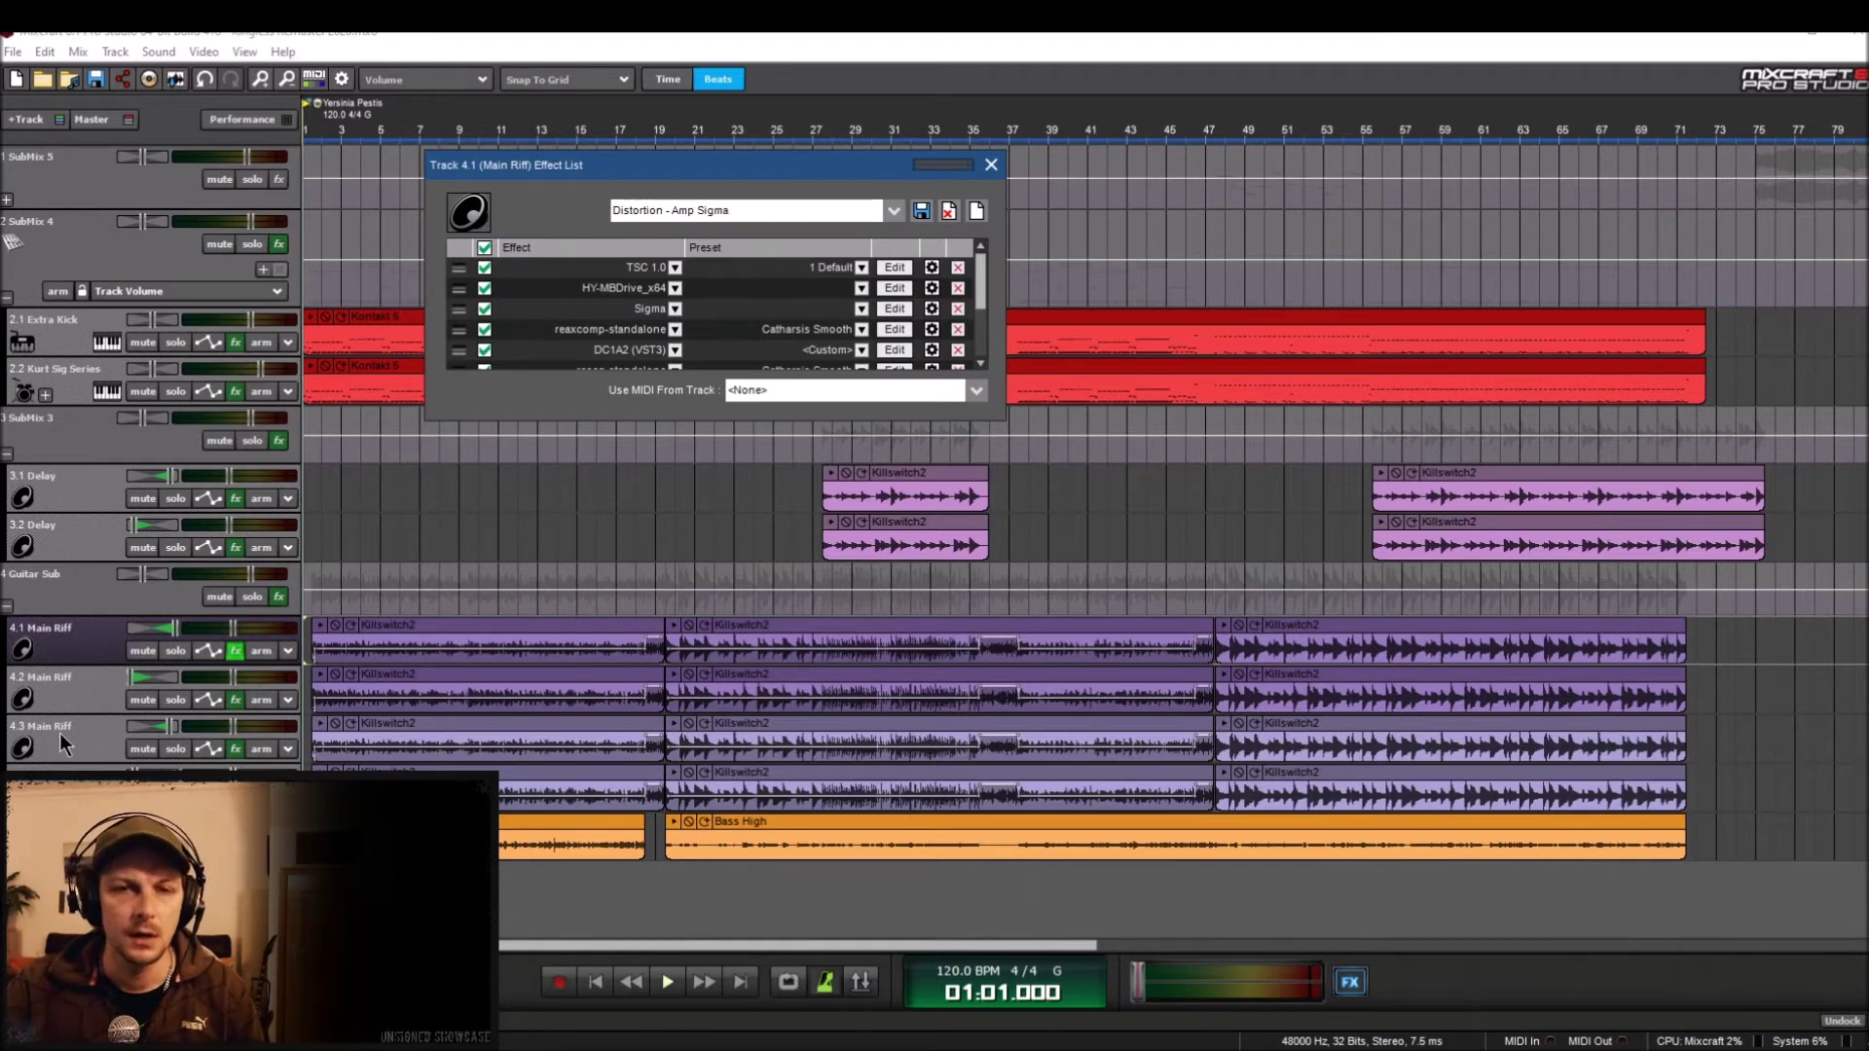
Step: Mute track 4.3 Main Riff and the guitar track below it, and load the Distortion - Amp Sigma effect chain on track 4.2
{"action": "left_click", "coordinate": [142, 749]}
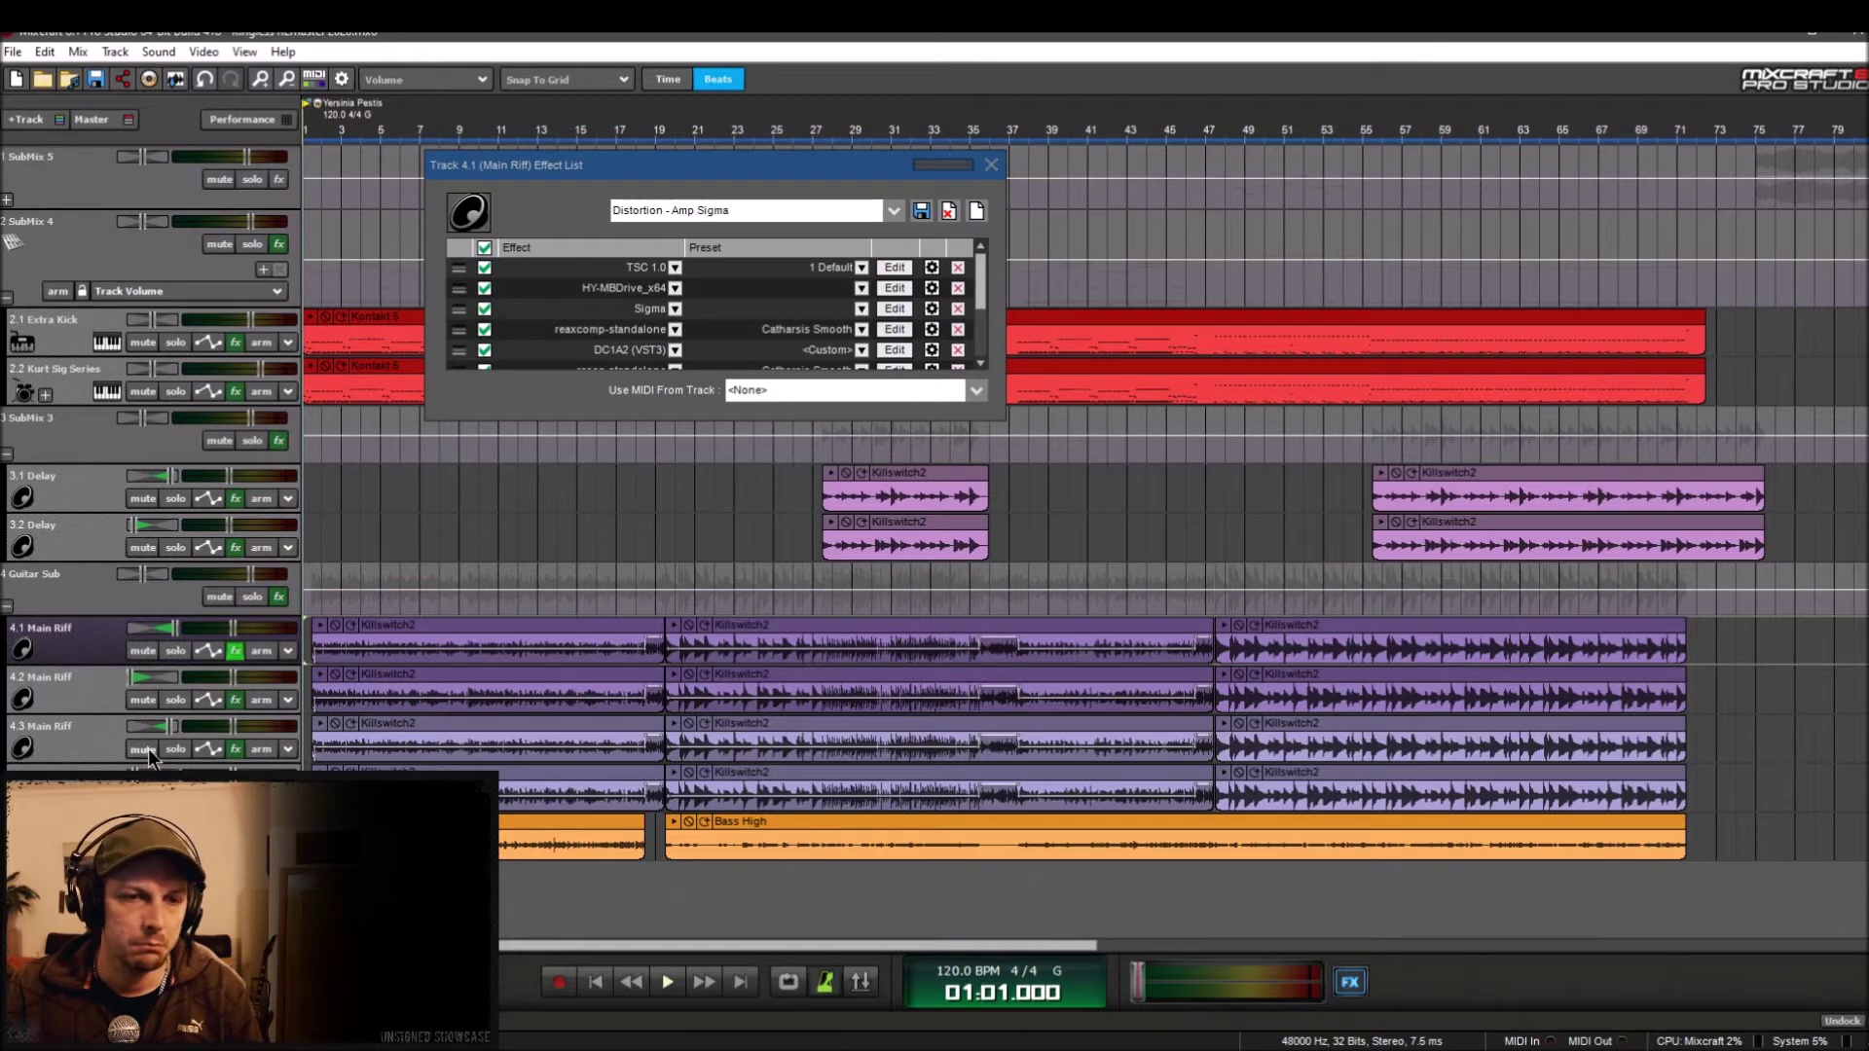
{"action": "left_click", "coordinate": [143, 797]}
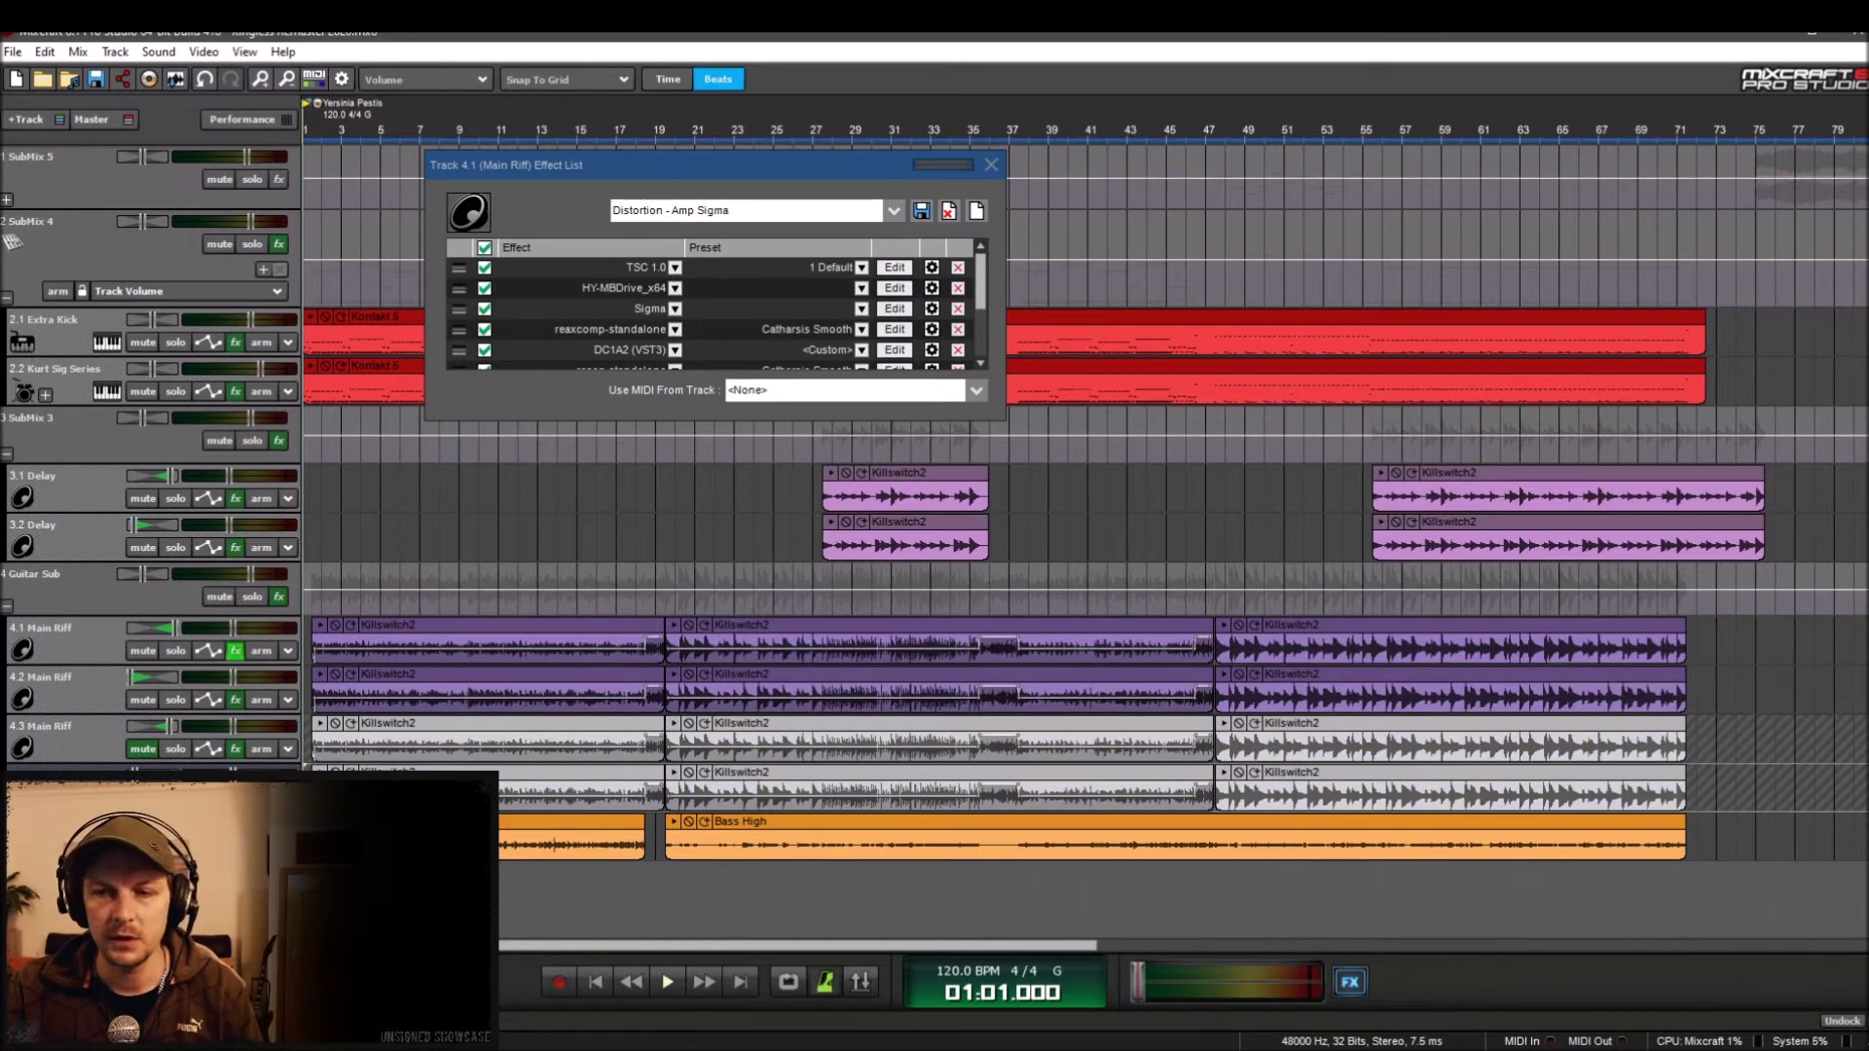
{"action": "left_click", "coordinate": [235, 699]}
{"action": "left_click", "coordinate": [993, 164]}
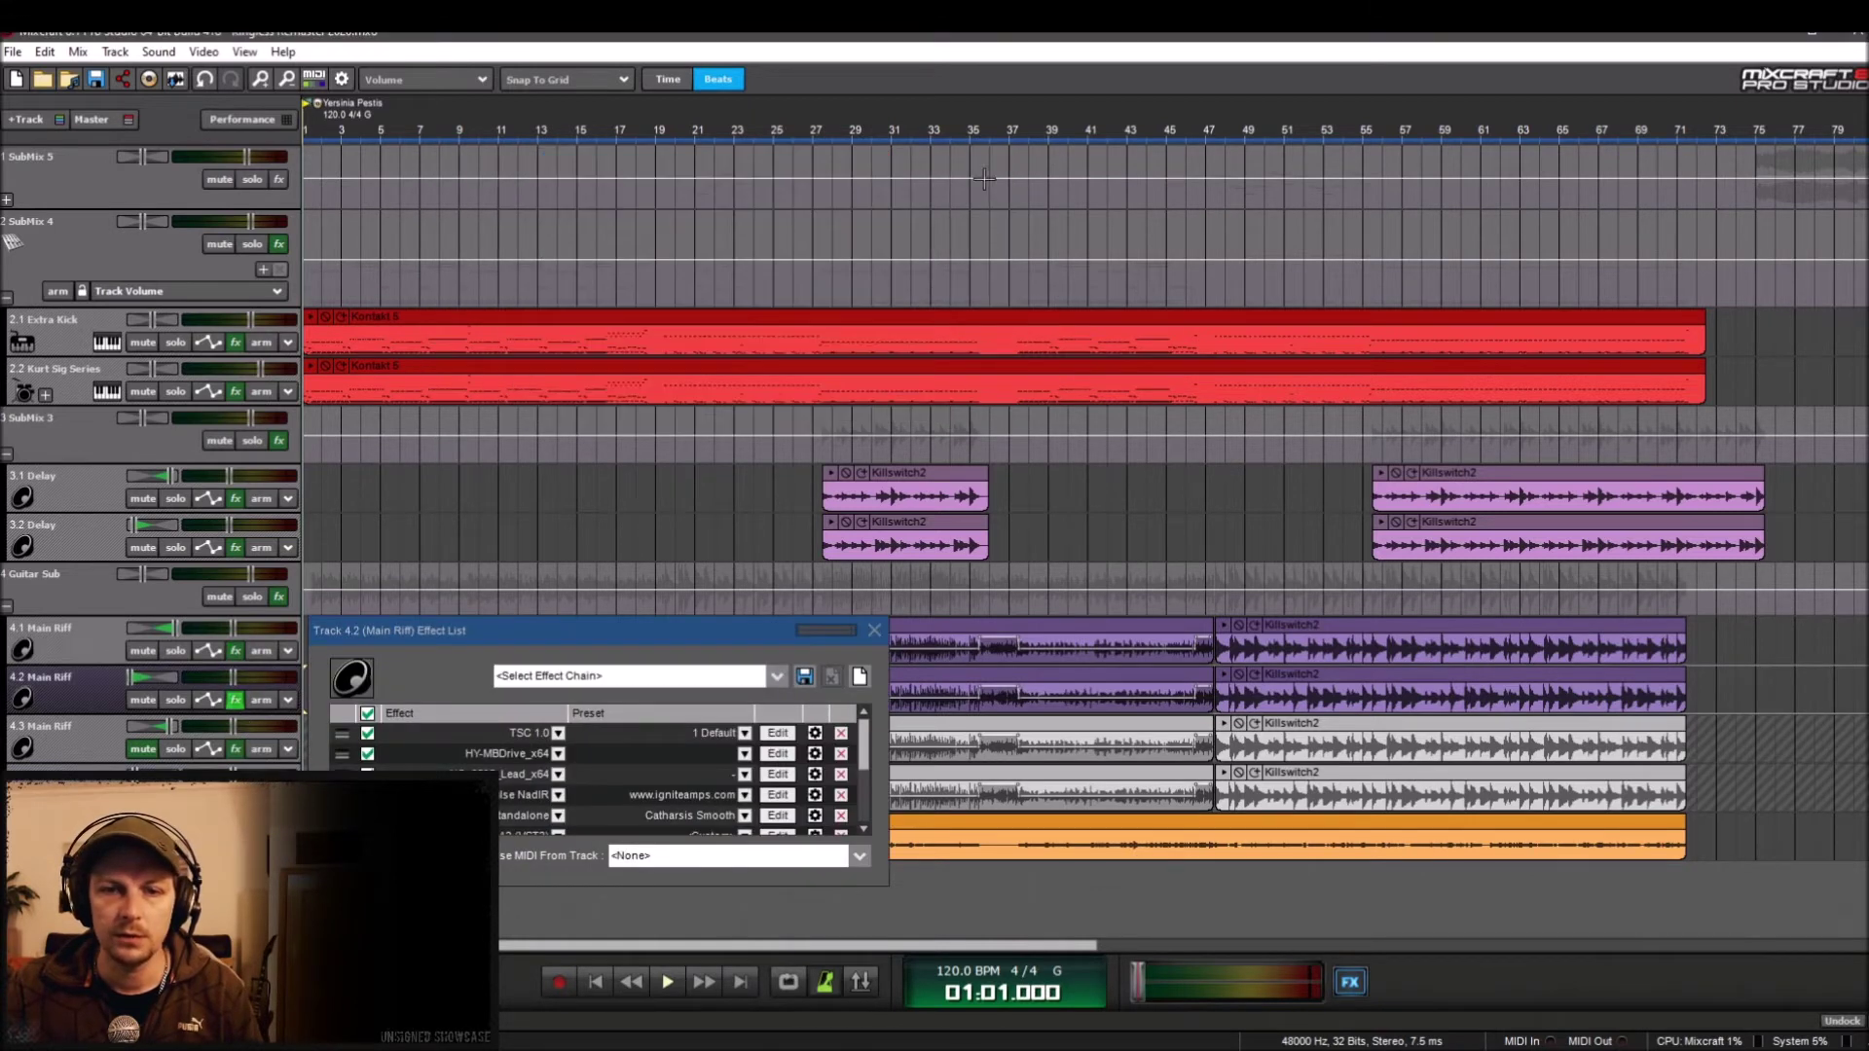
{"action": "left_click", "coordinate": [572, 676]}
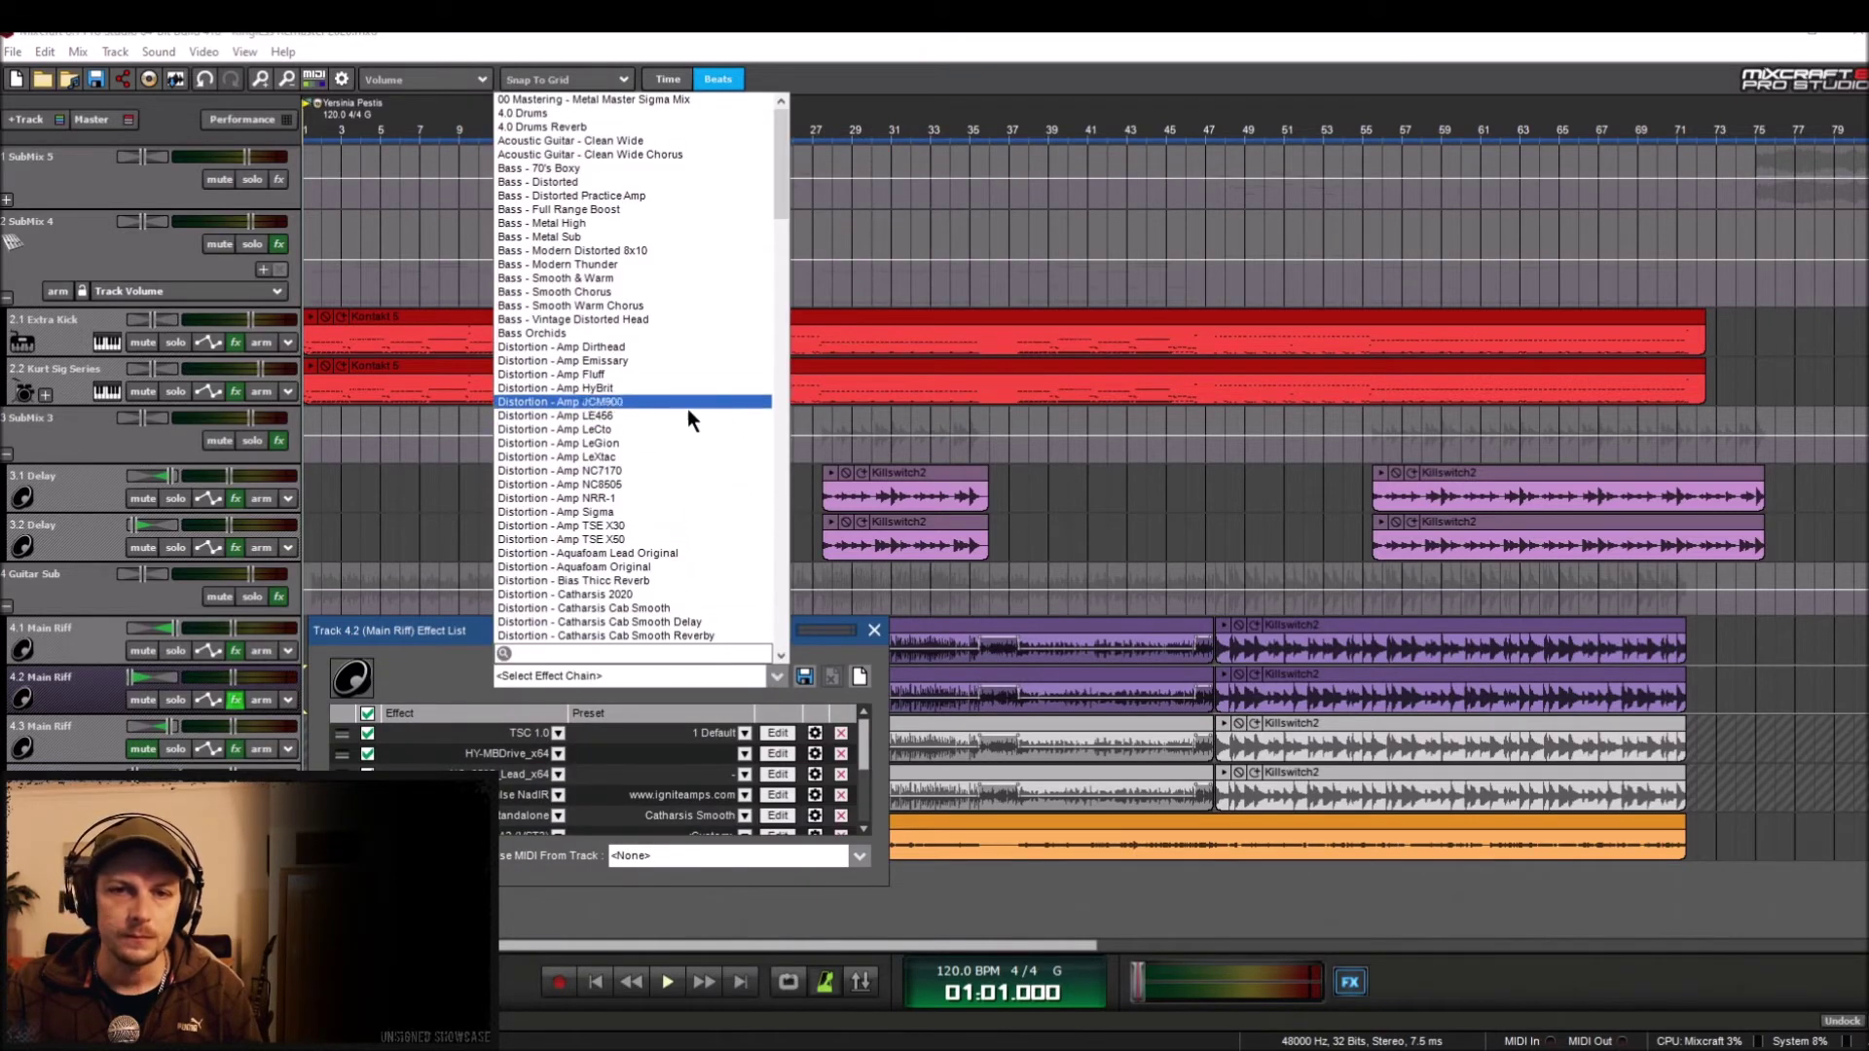
{"action": "left_click", "coordinate": [608, 513]}
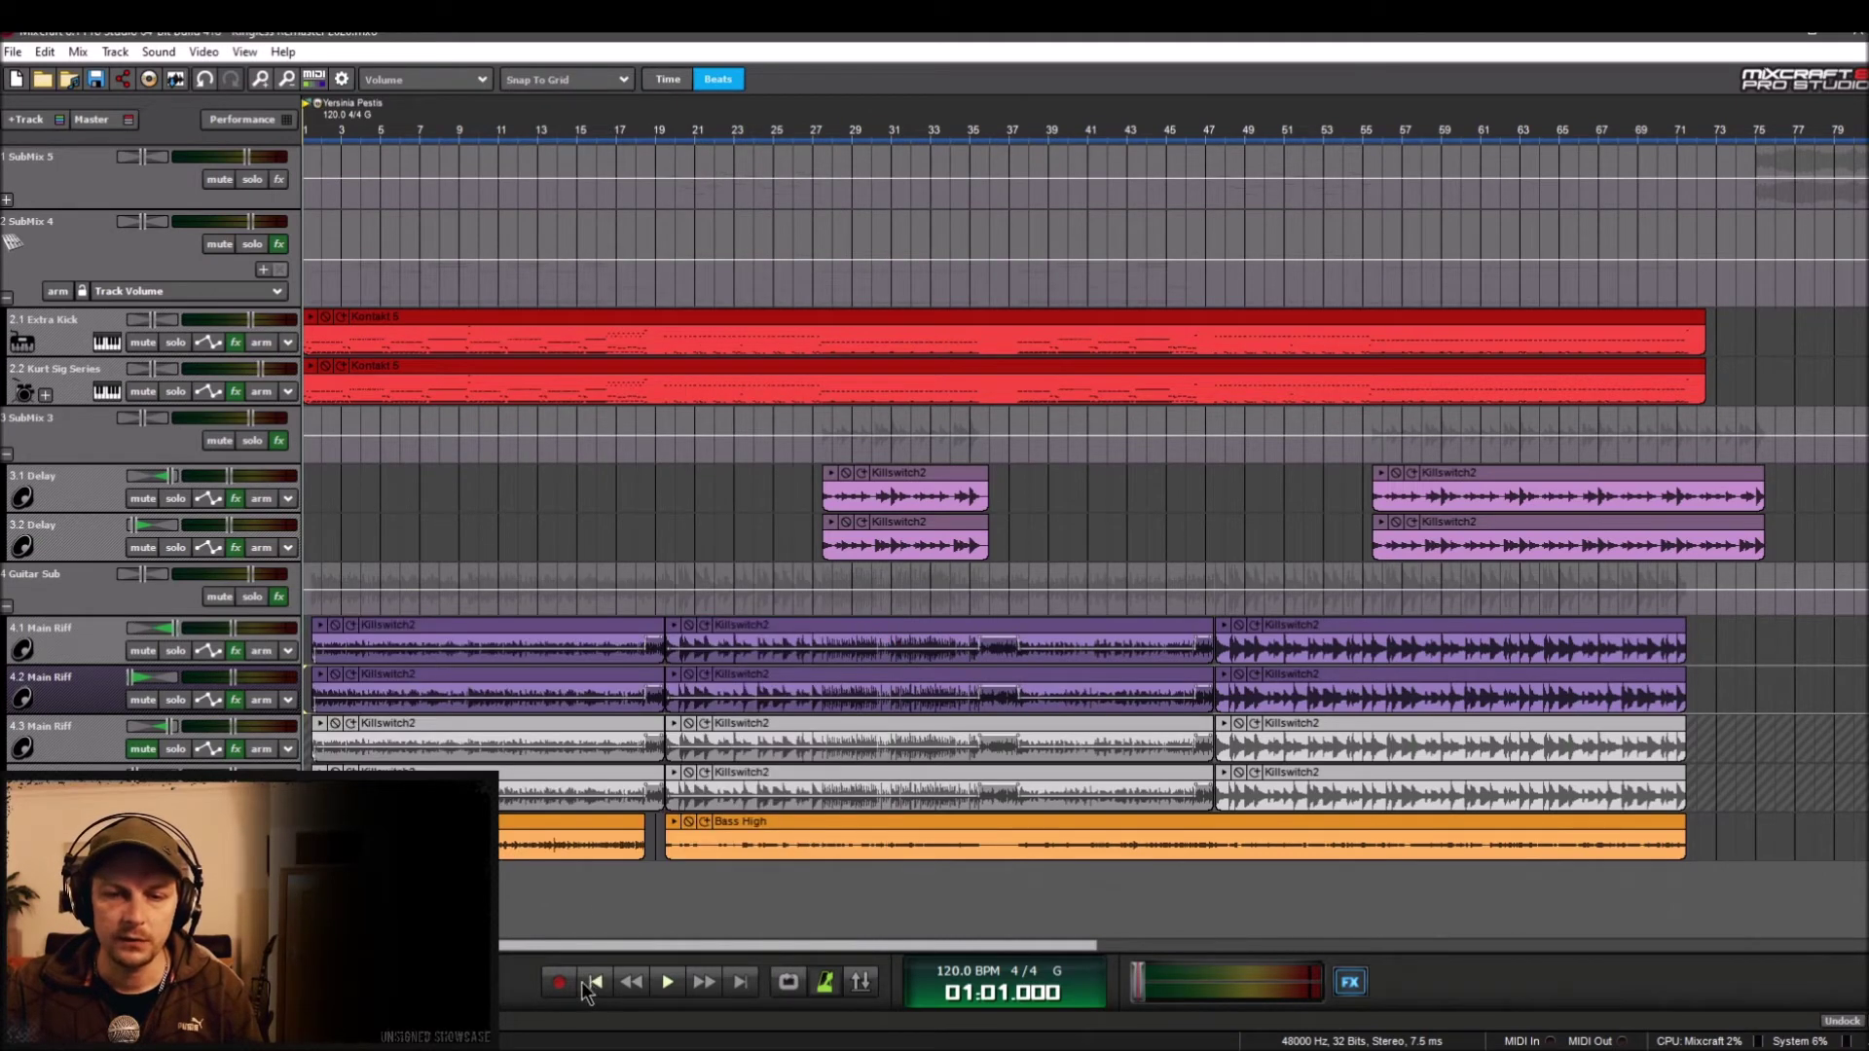
Step: During playback, adjust the gain and lower the depth on track 4.1's Sigma amp, and move the plugin clear of its effect list
{"action": "left_click", "coordinate": [677, 987]}
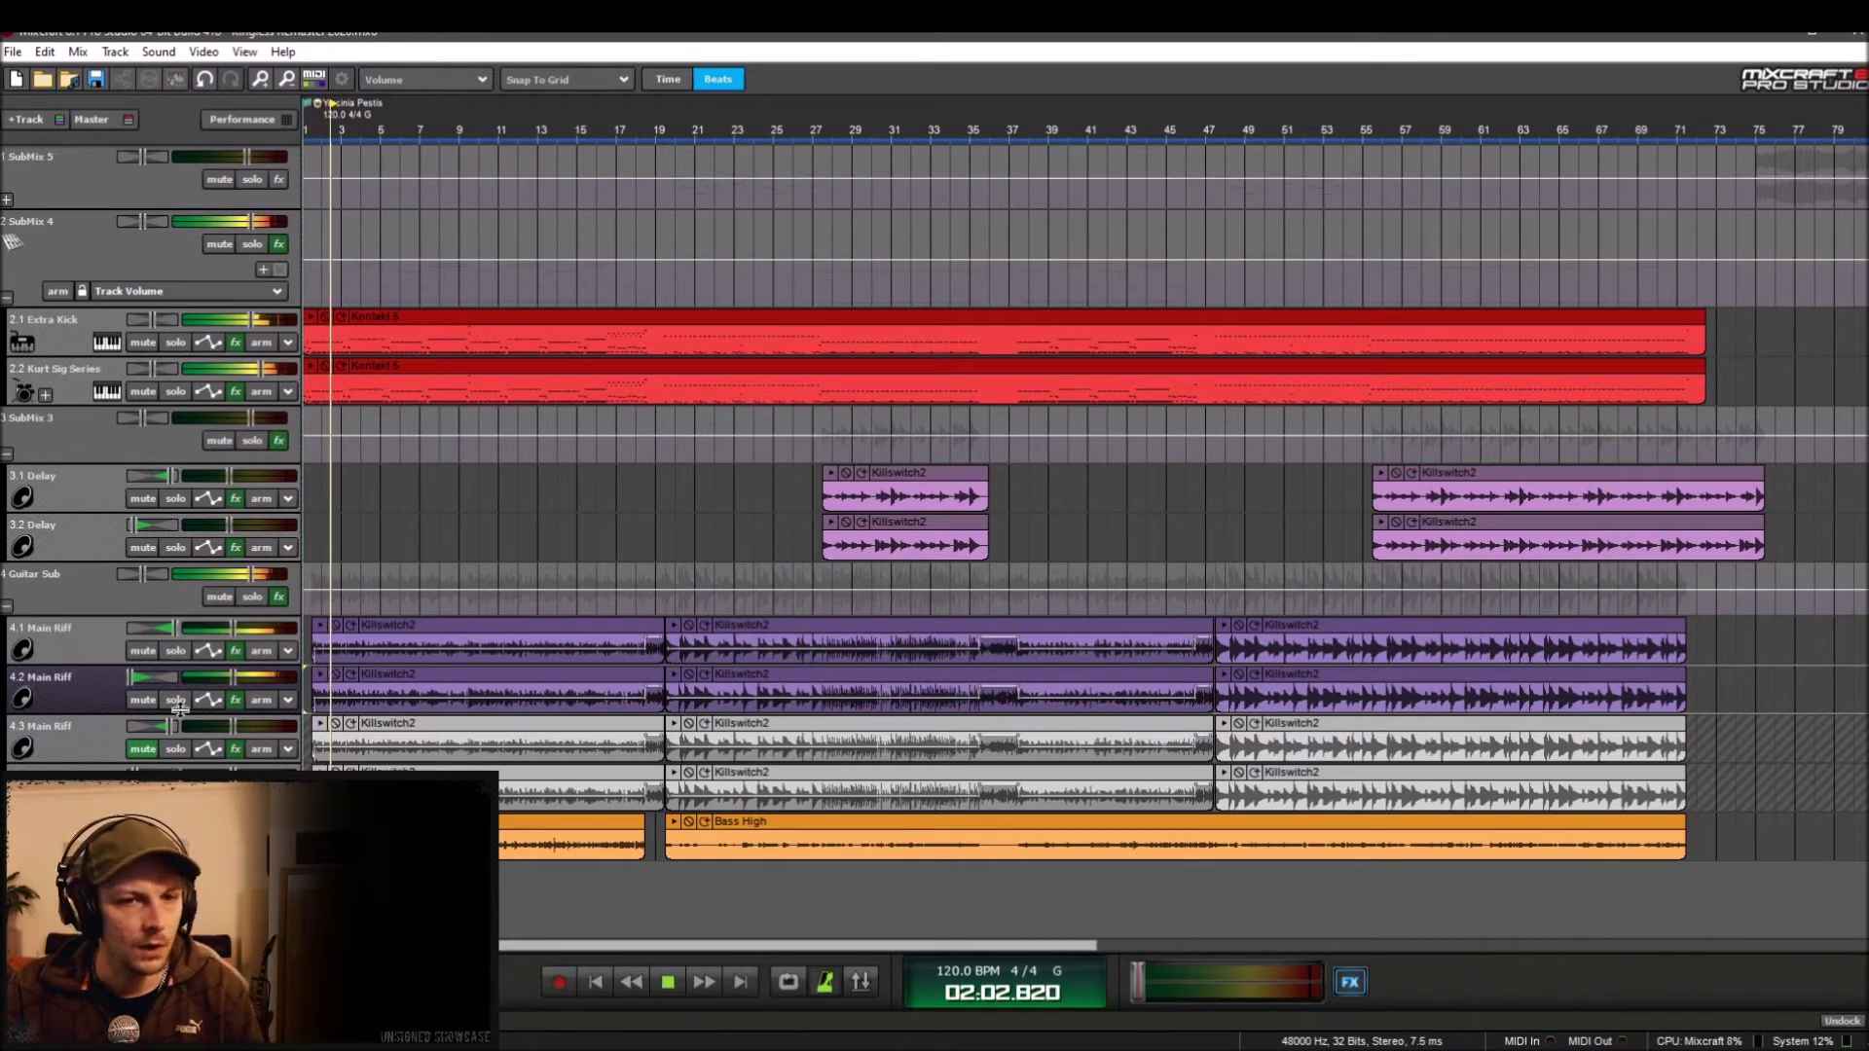
{"action": "left_click", "coordinate": [236, 650]}
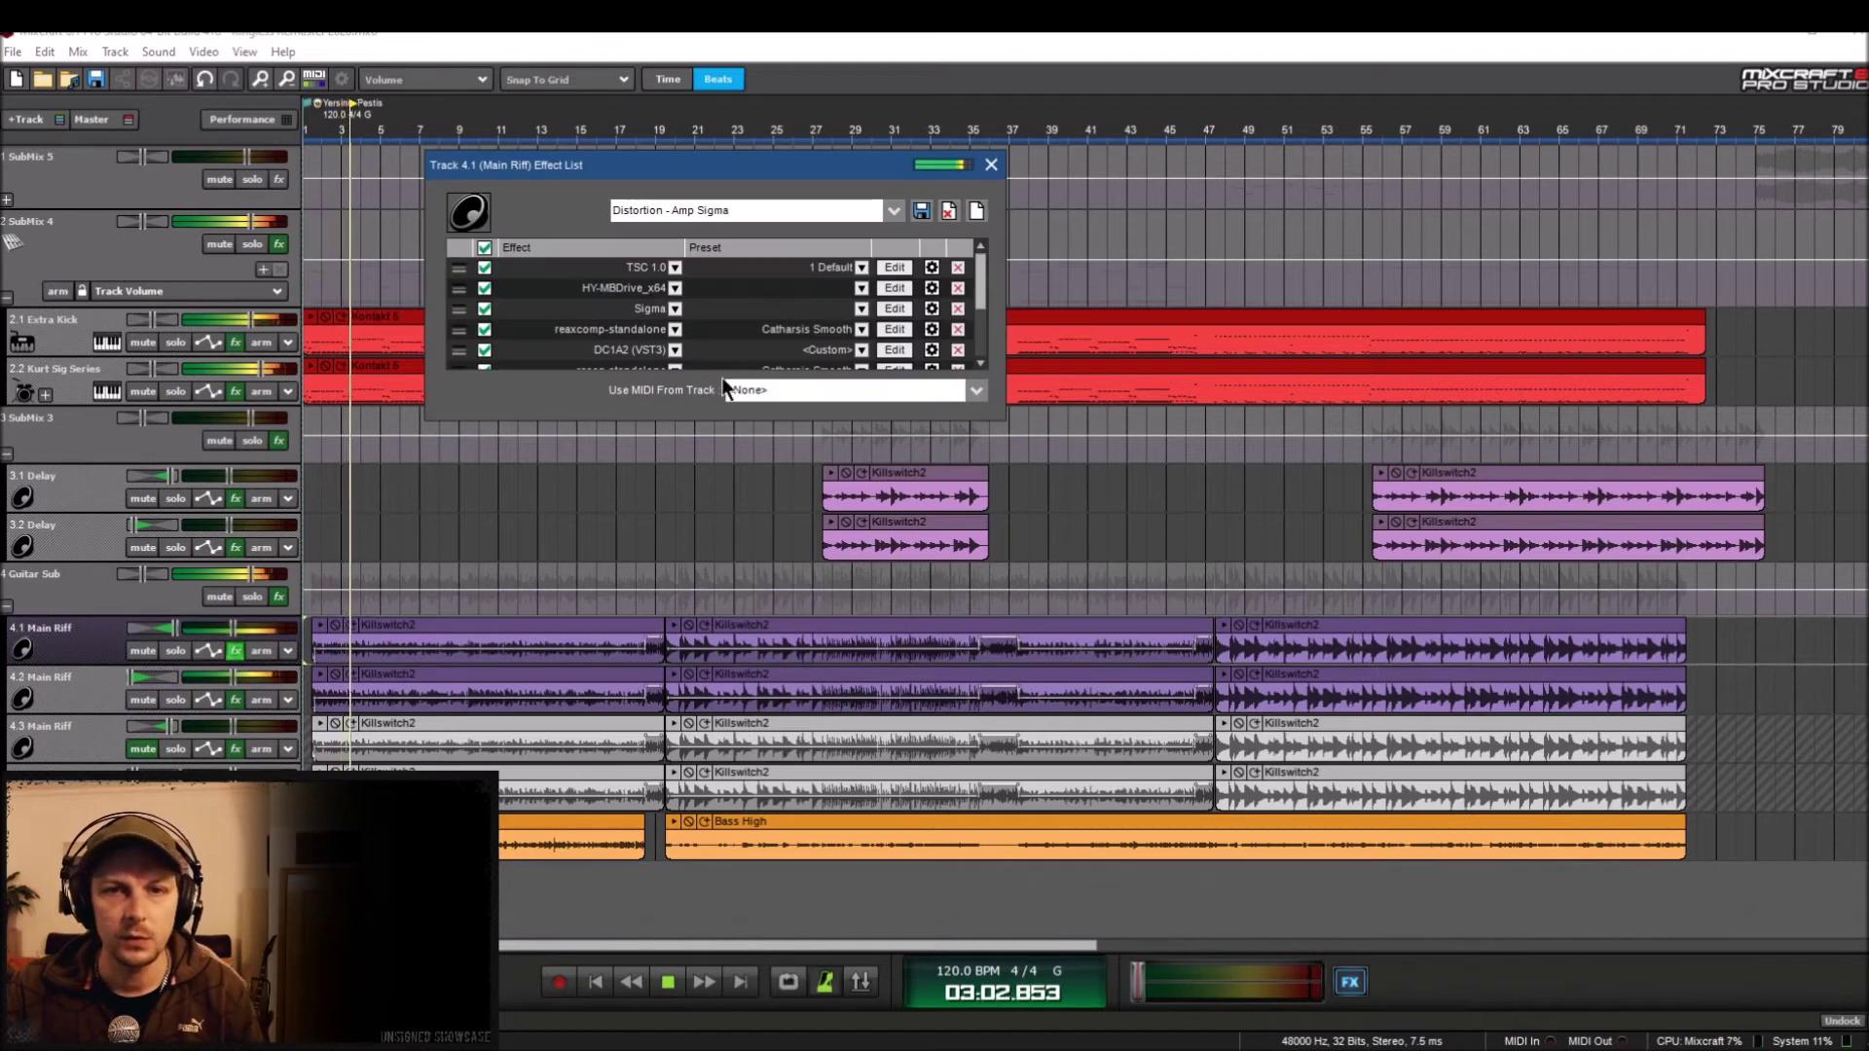
{"action": "left_click", "coordinate": [894, 309]}
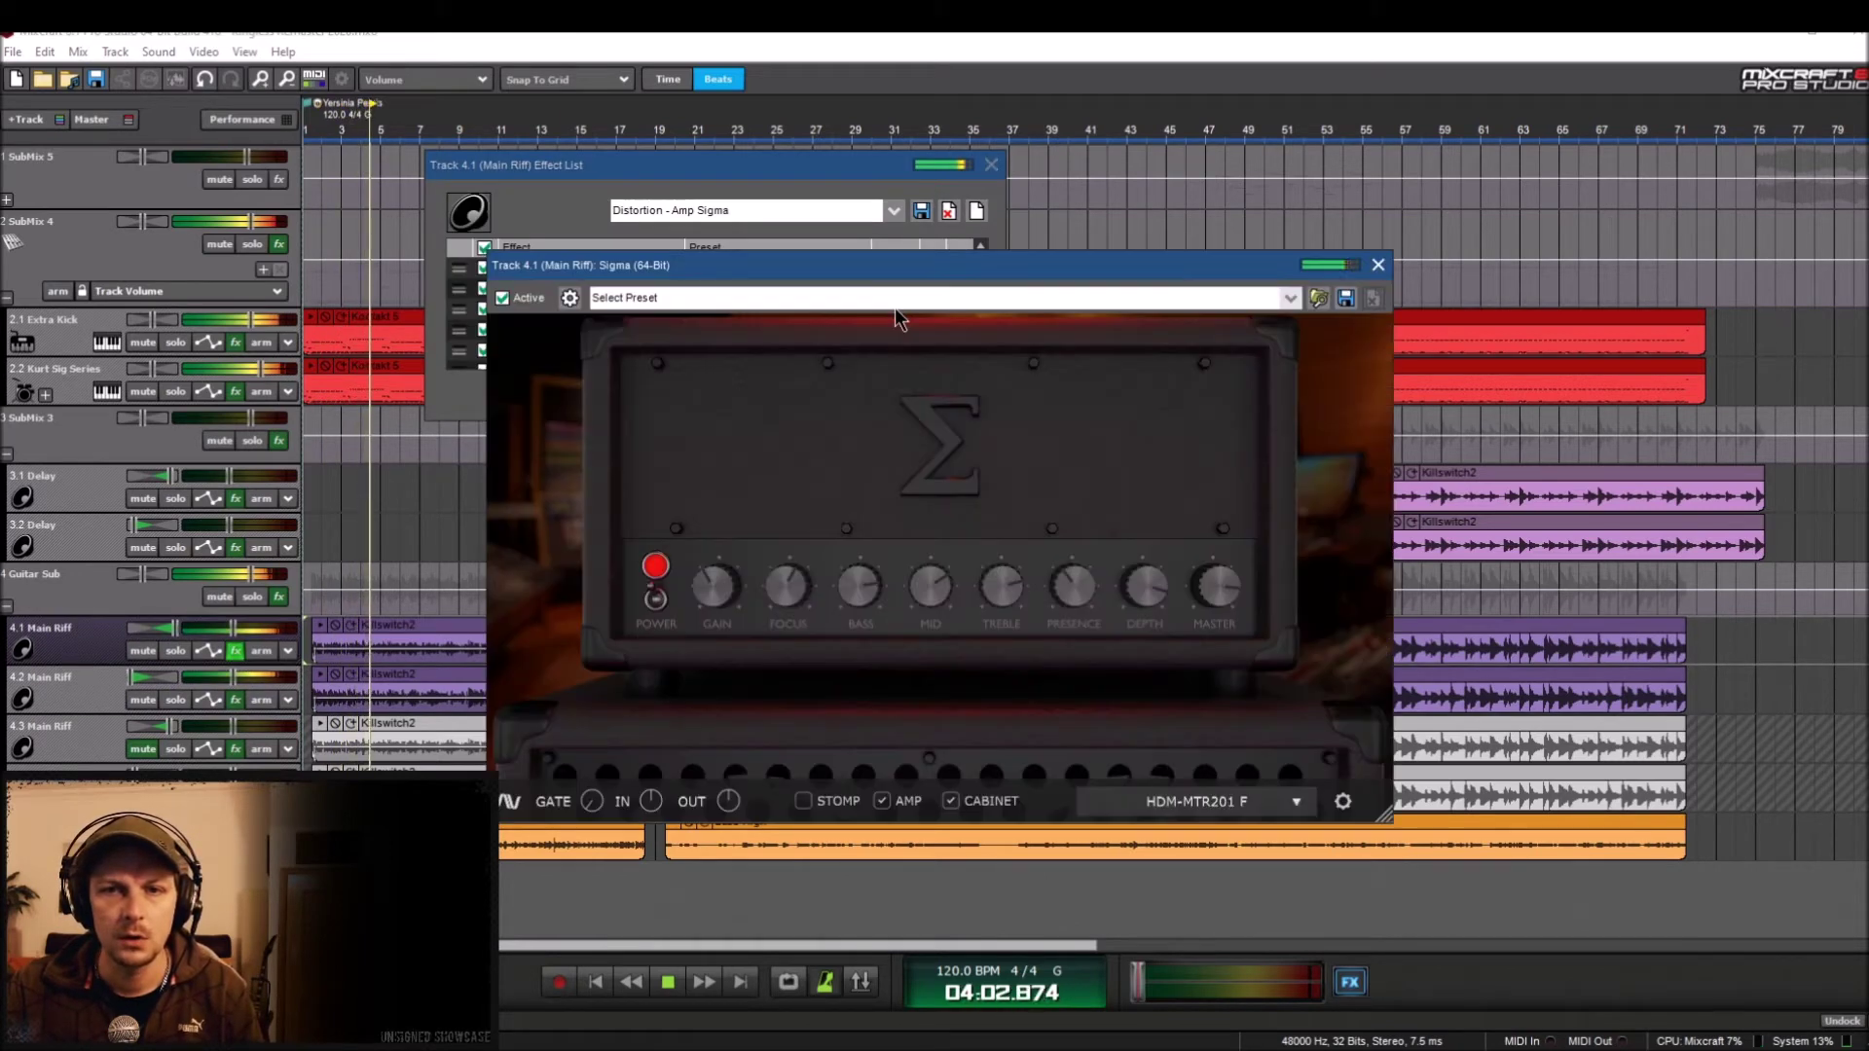
{"action": "left_click_drag", "start_coordinate": [710, 591], "coordinate": [709, 584]}
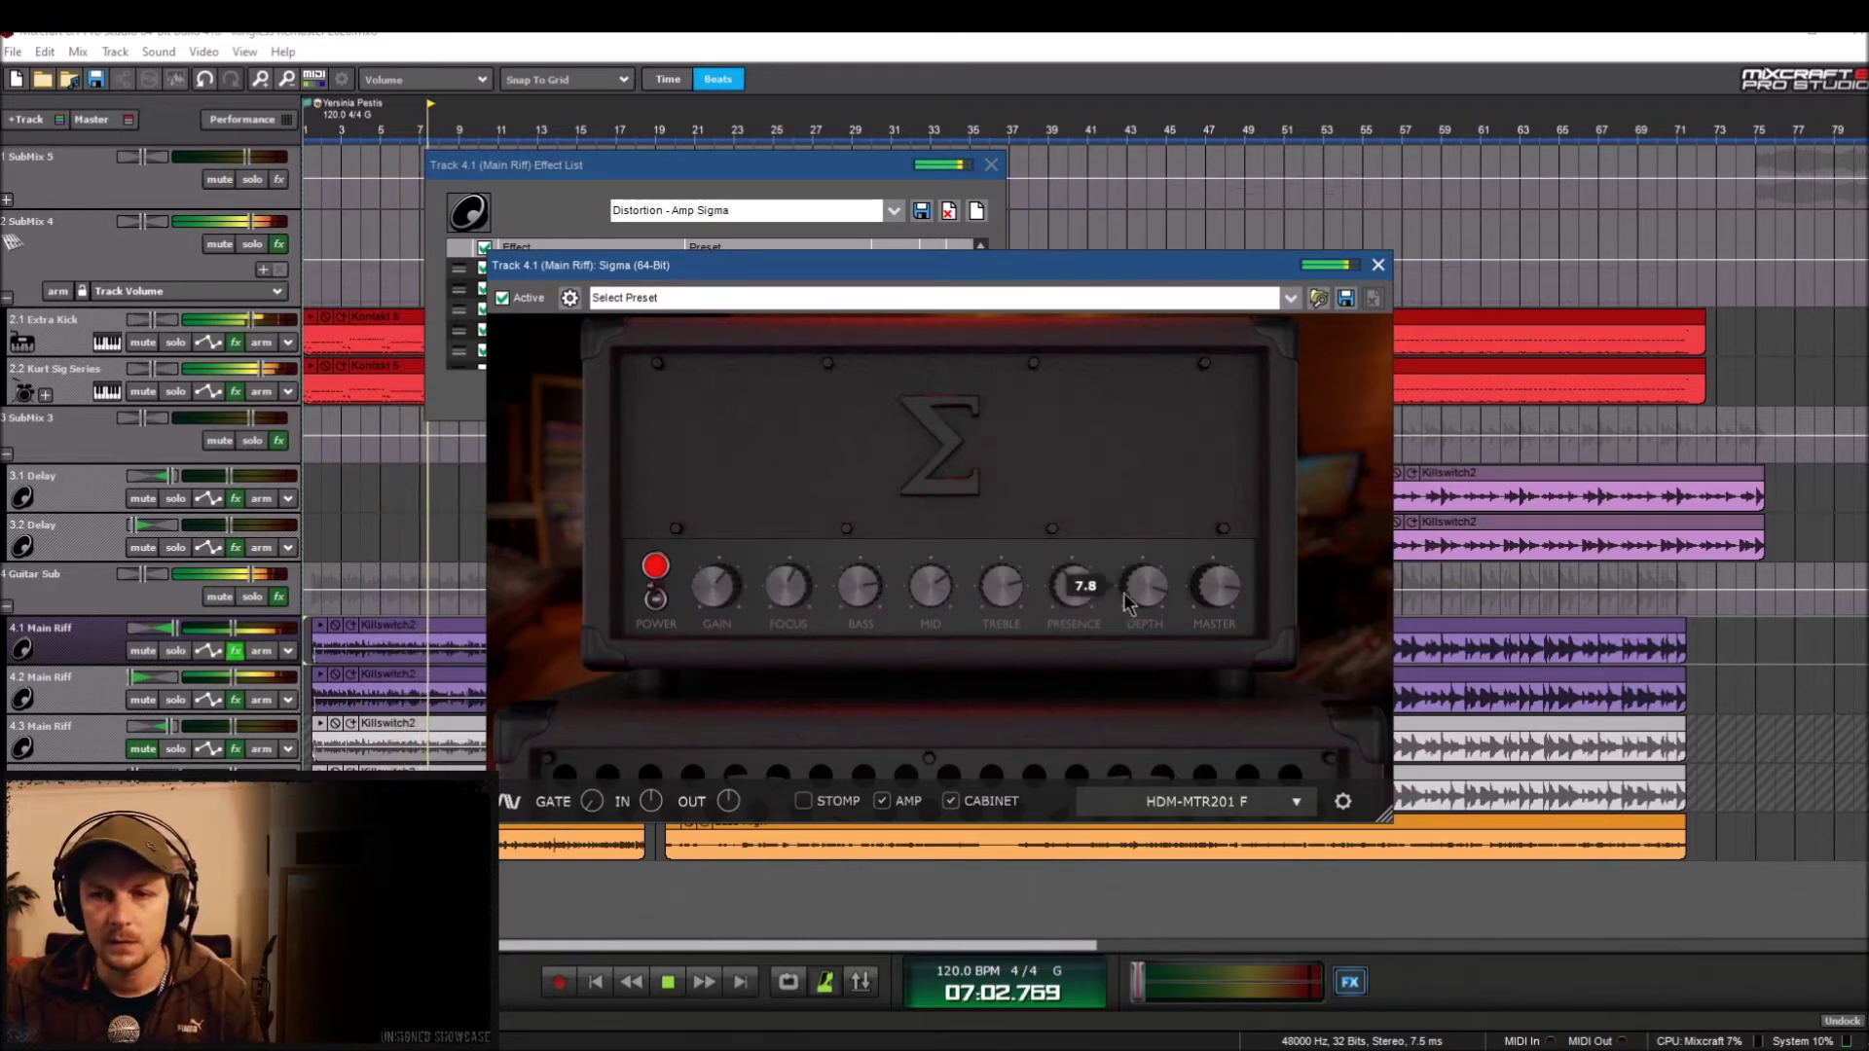
{"action": "left_click_drag", "start_coordinate": [1142, 589], "coordinate": [1145, 605]}
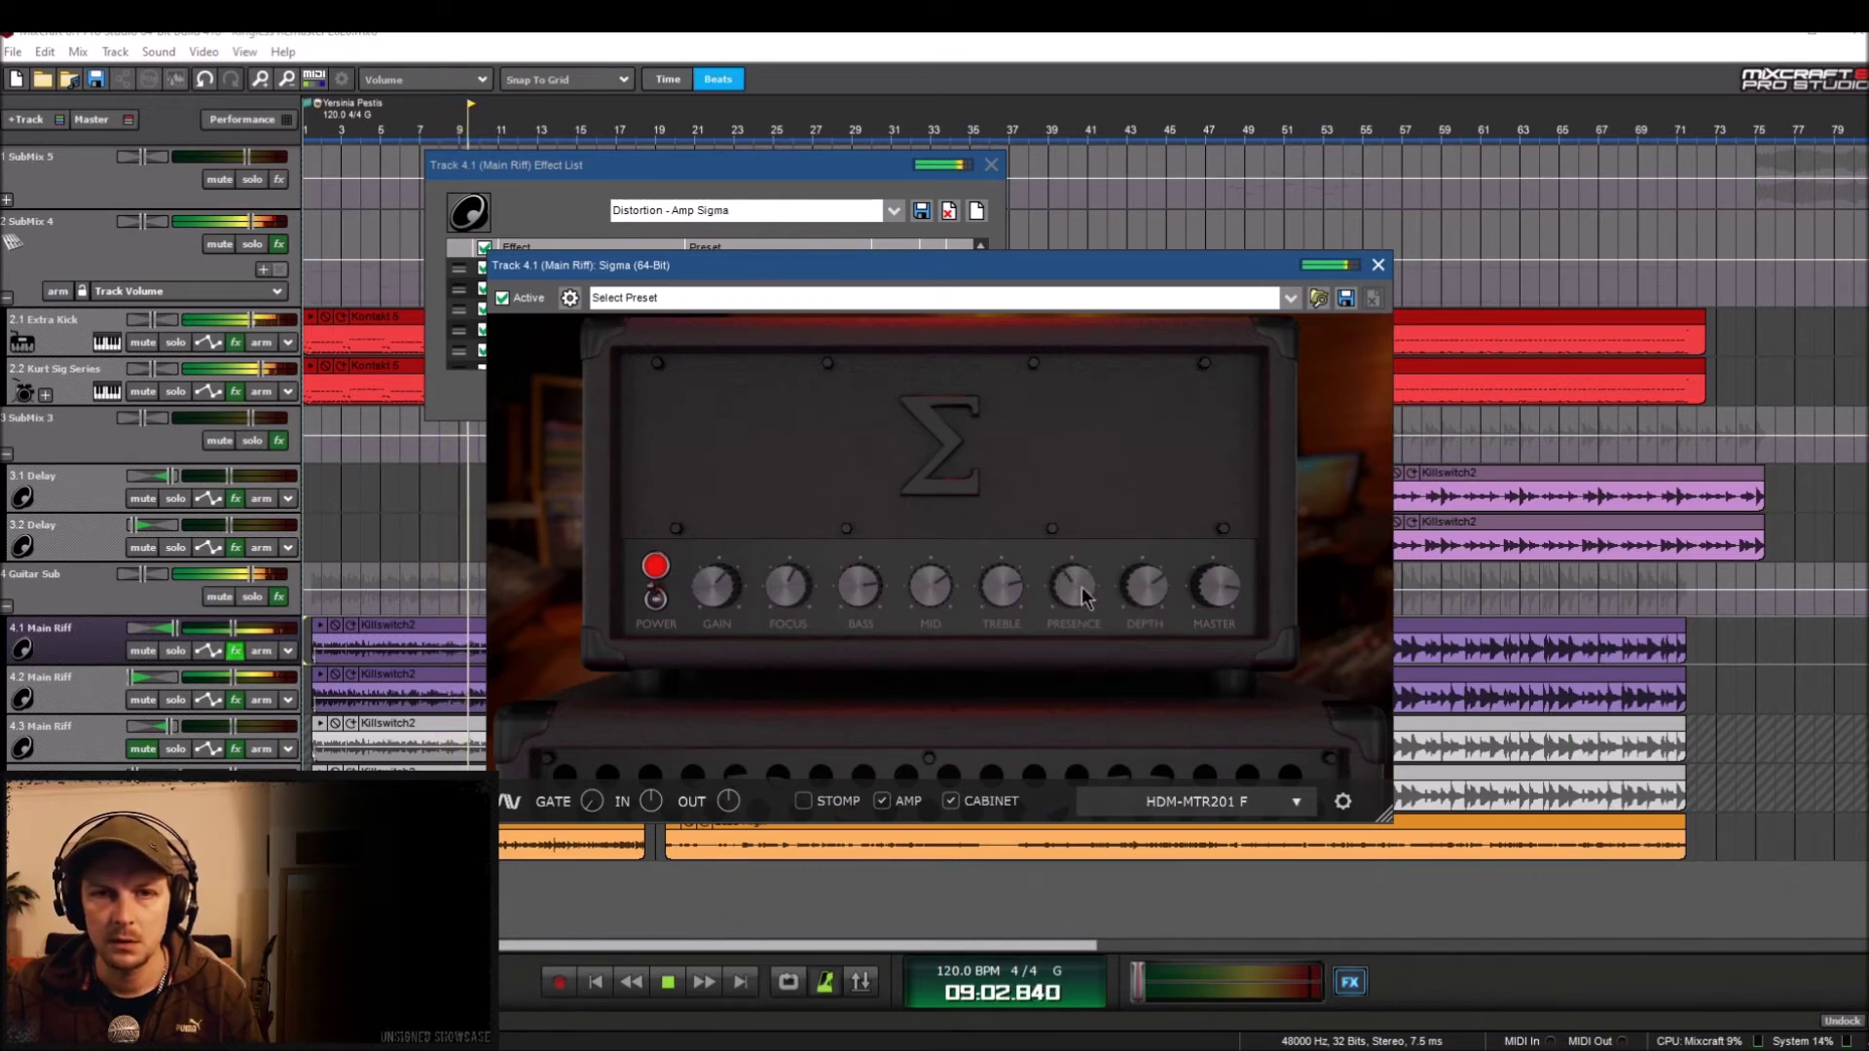
{"action": "left_click_drag", "start_coordinate": [974, 267], "coordinate": [1264, 119]}
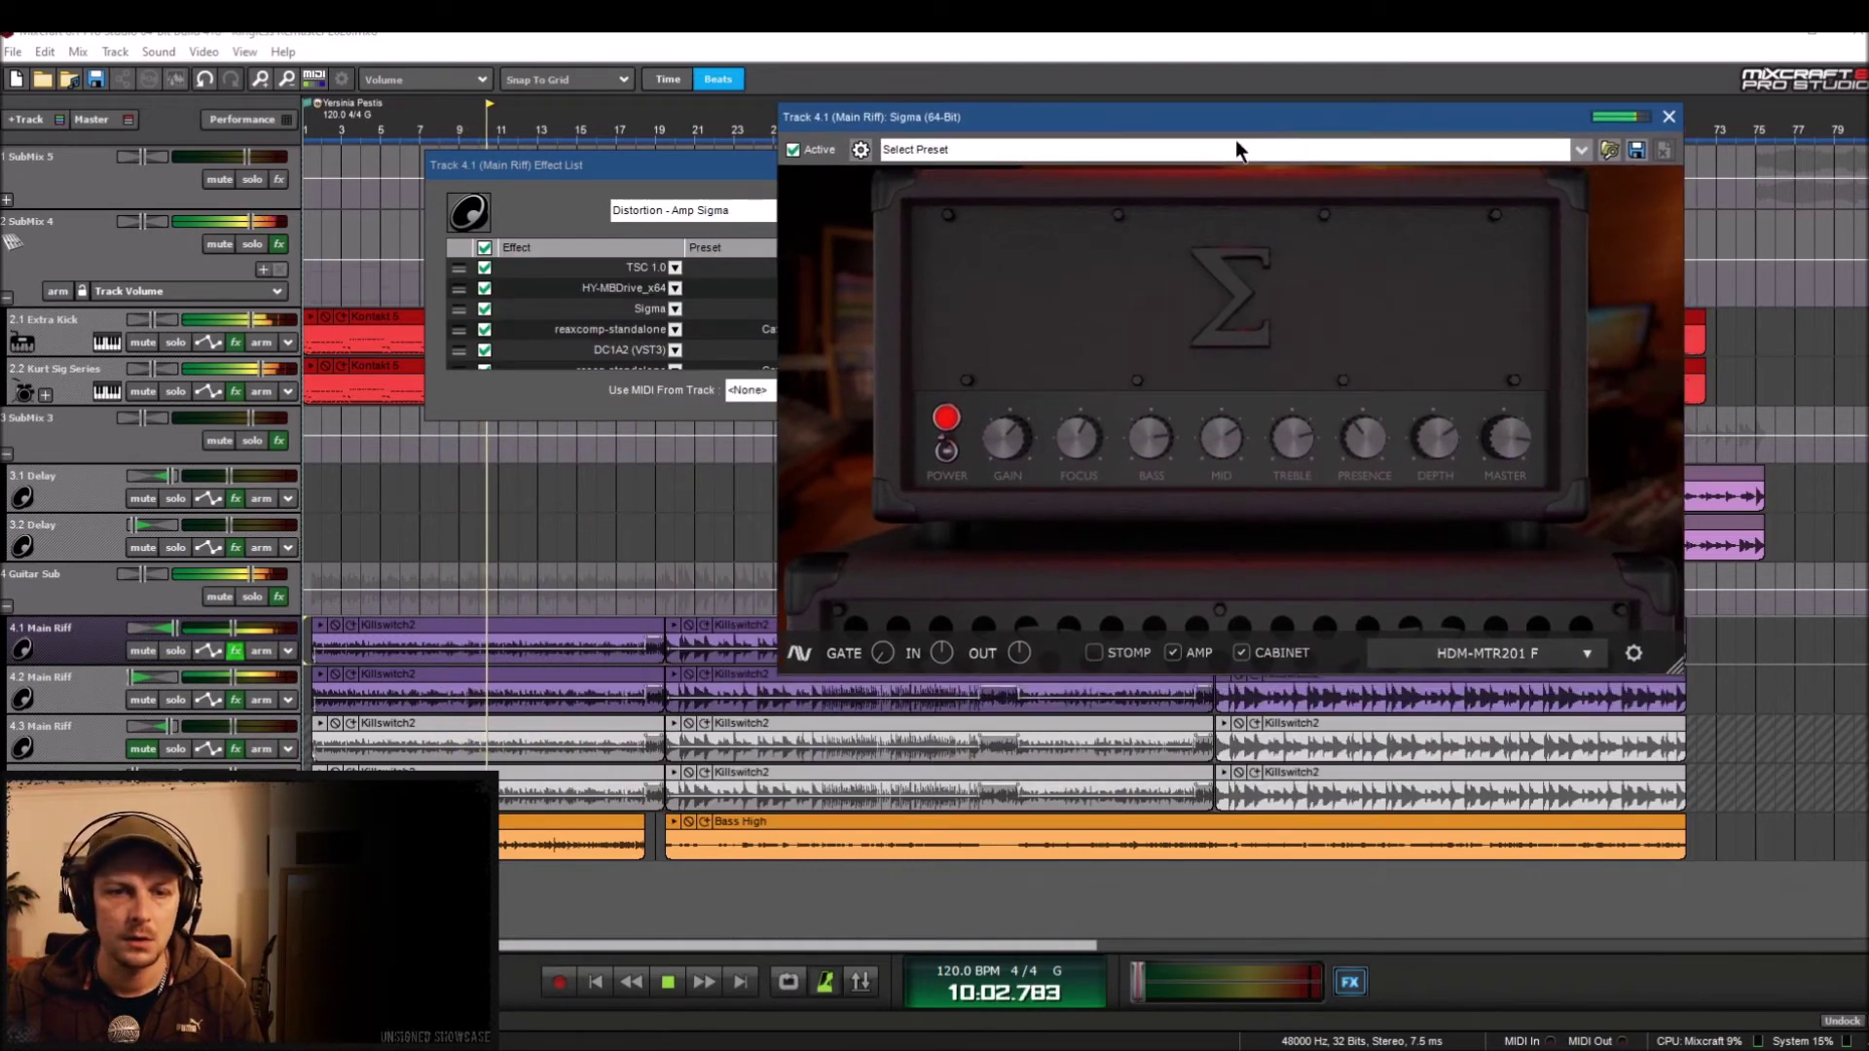
Step: Open the Sigma amp on track 4.2, place it beside track 4.1's Sigma, and adjust its depth and gain to match
{"action": "left_click", "coordinate": [236, 699]}
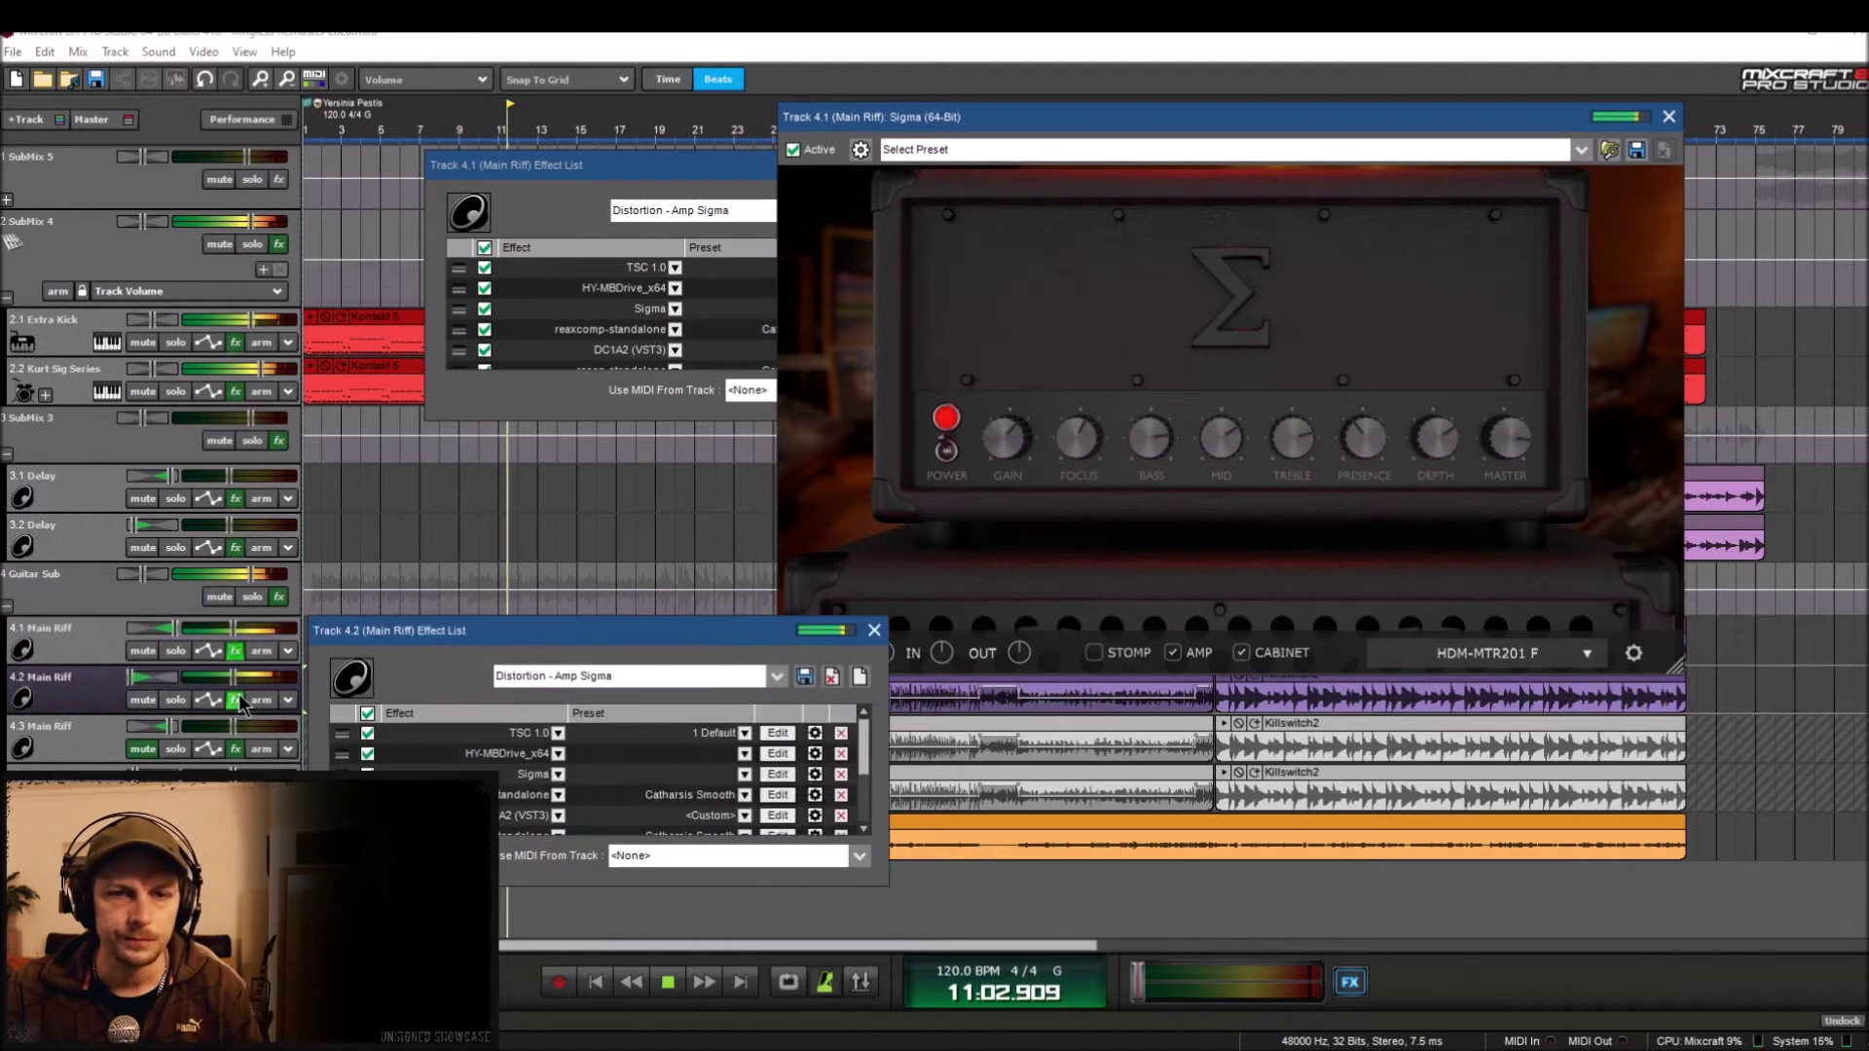
{"action": "left_click", "coordinate": [778, 773]}
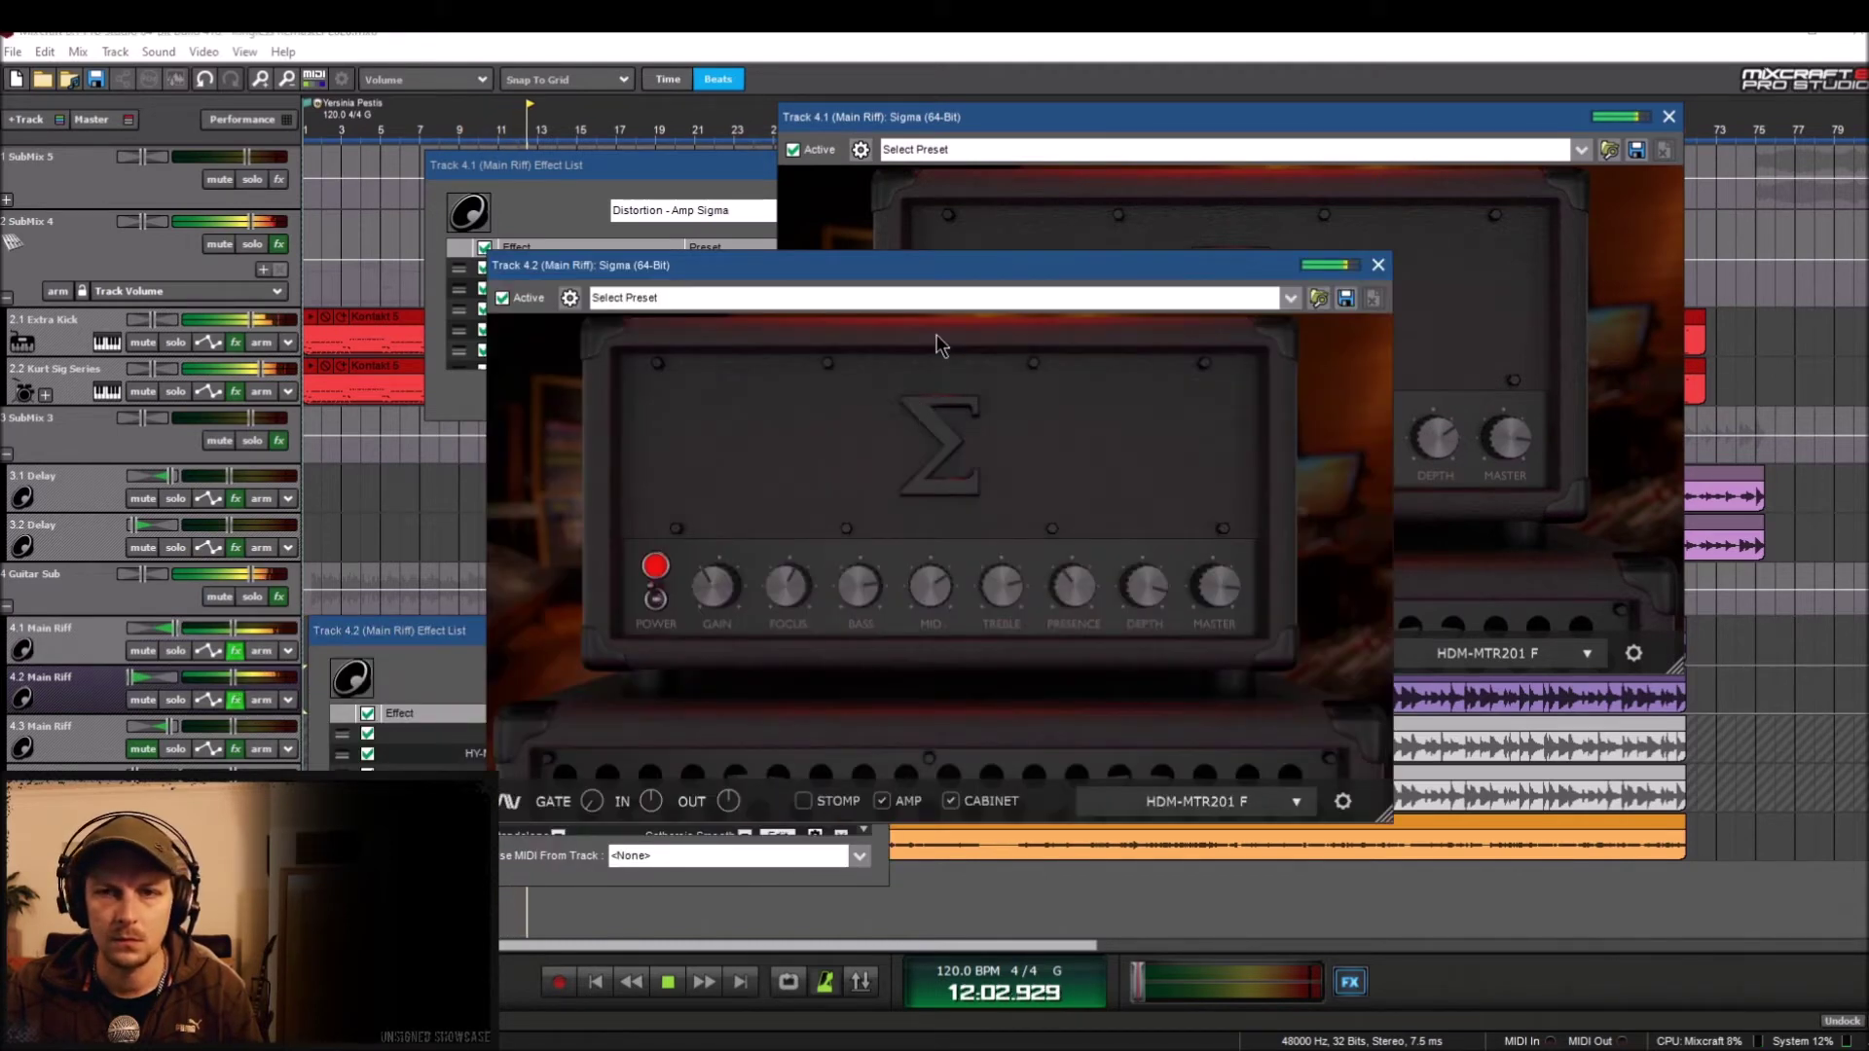
{"action": "left_click_drag", "start_coordinate": [946, 277], "coordinate": [449, 146]}
{"action": "left_click_drag", "start_coordinate": [647, 457], "coordinate": [652, 492]}
{"action": "left_click_drag", "start_coordinate": [221, 458], "coordinate": [216, 452]}
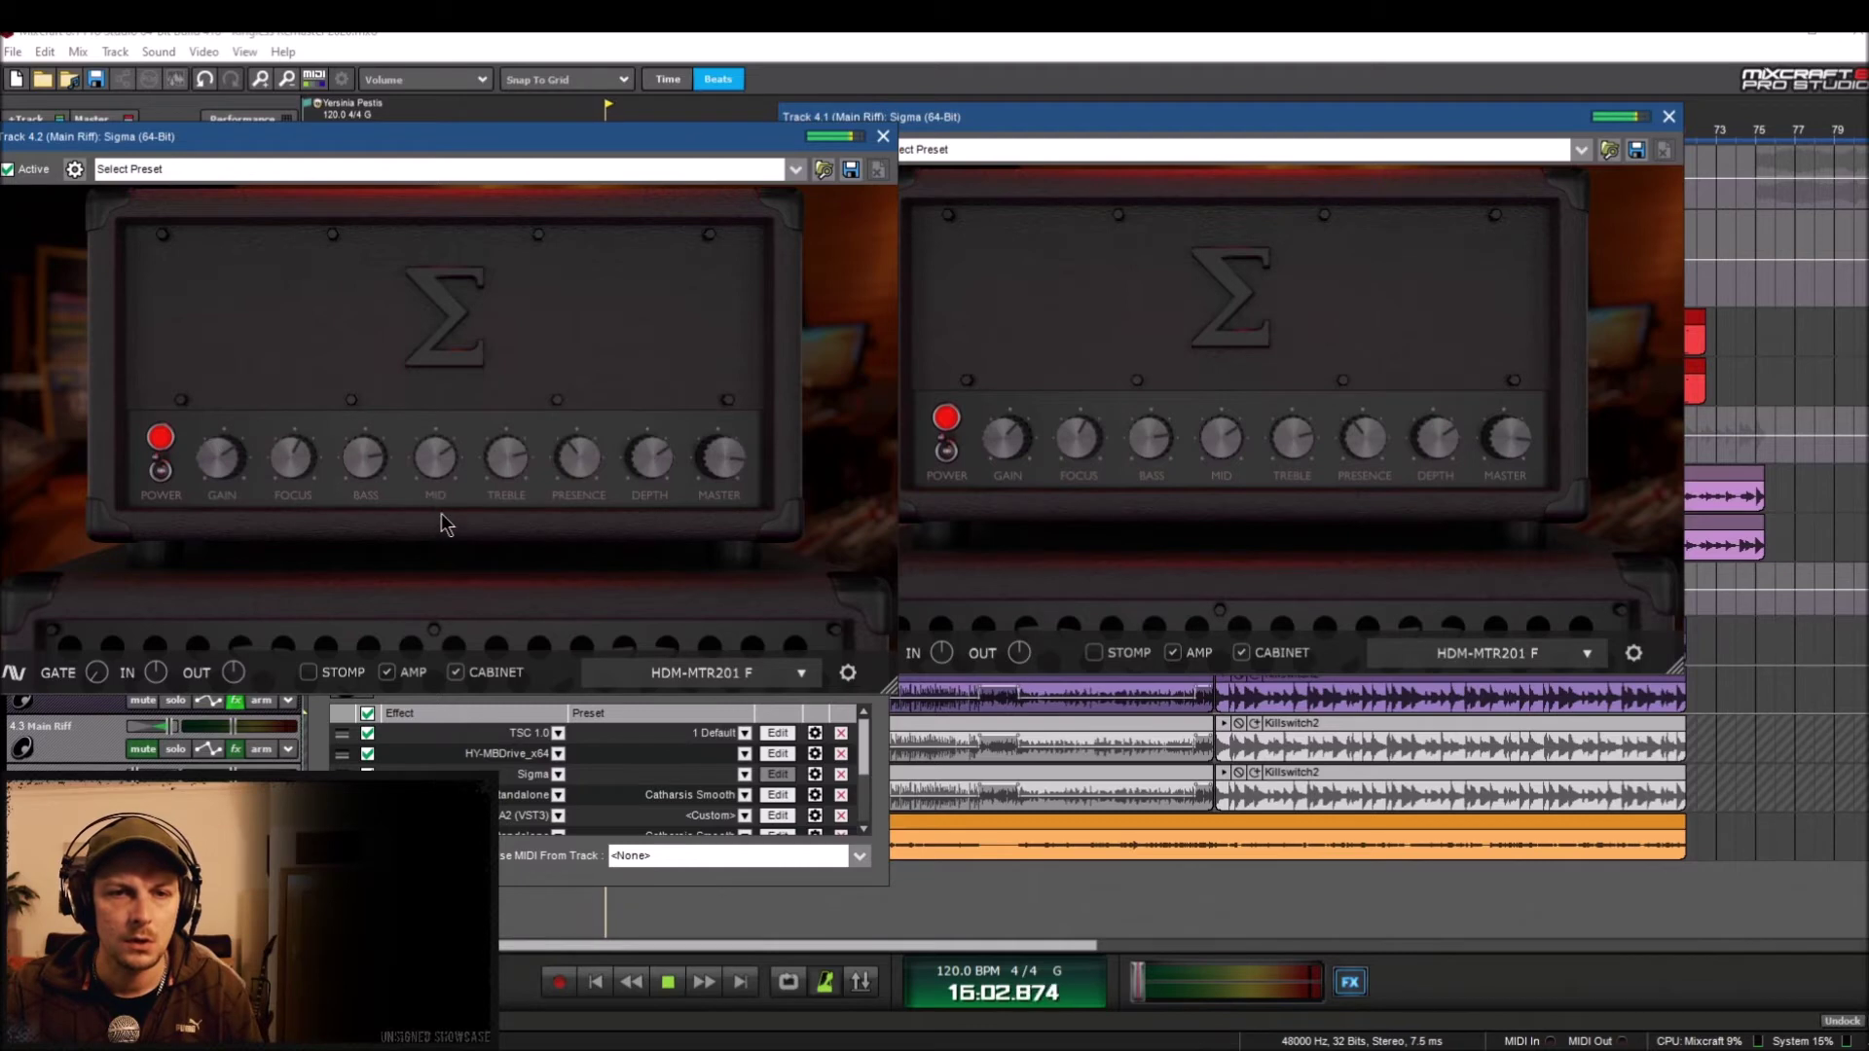
Step: Lower the bass on track 4.2's Sigma and set the bass on track 4.1's Sigma to 5.8
{"action": "left_click_drag", "start_coordinate": [365, 463], "coordinate": [367, 471]}
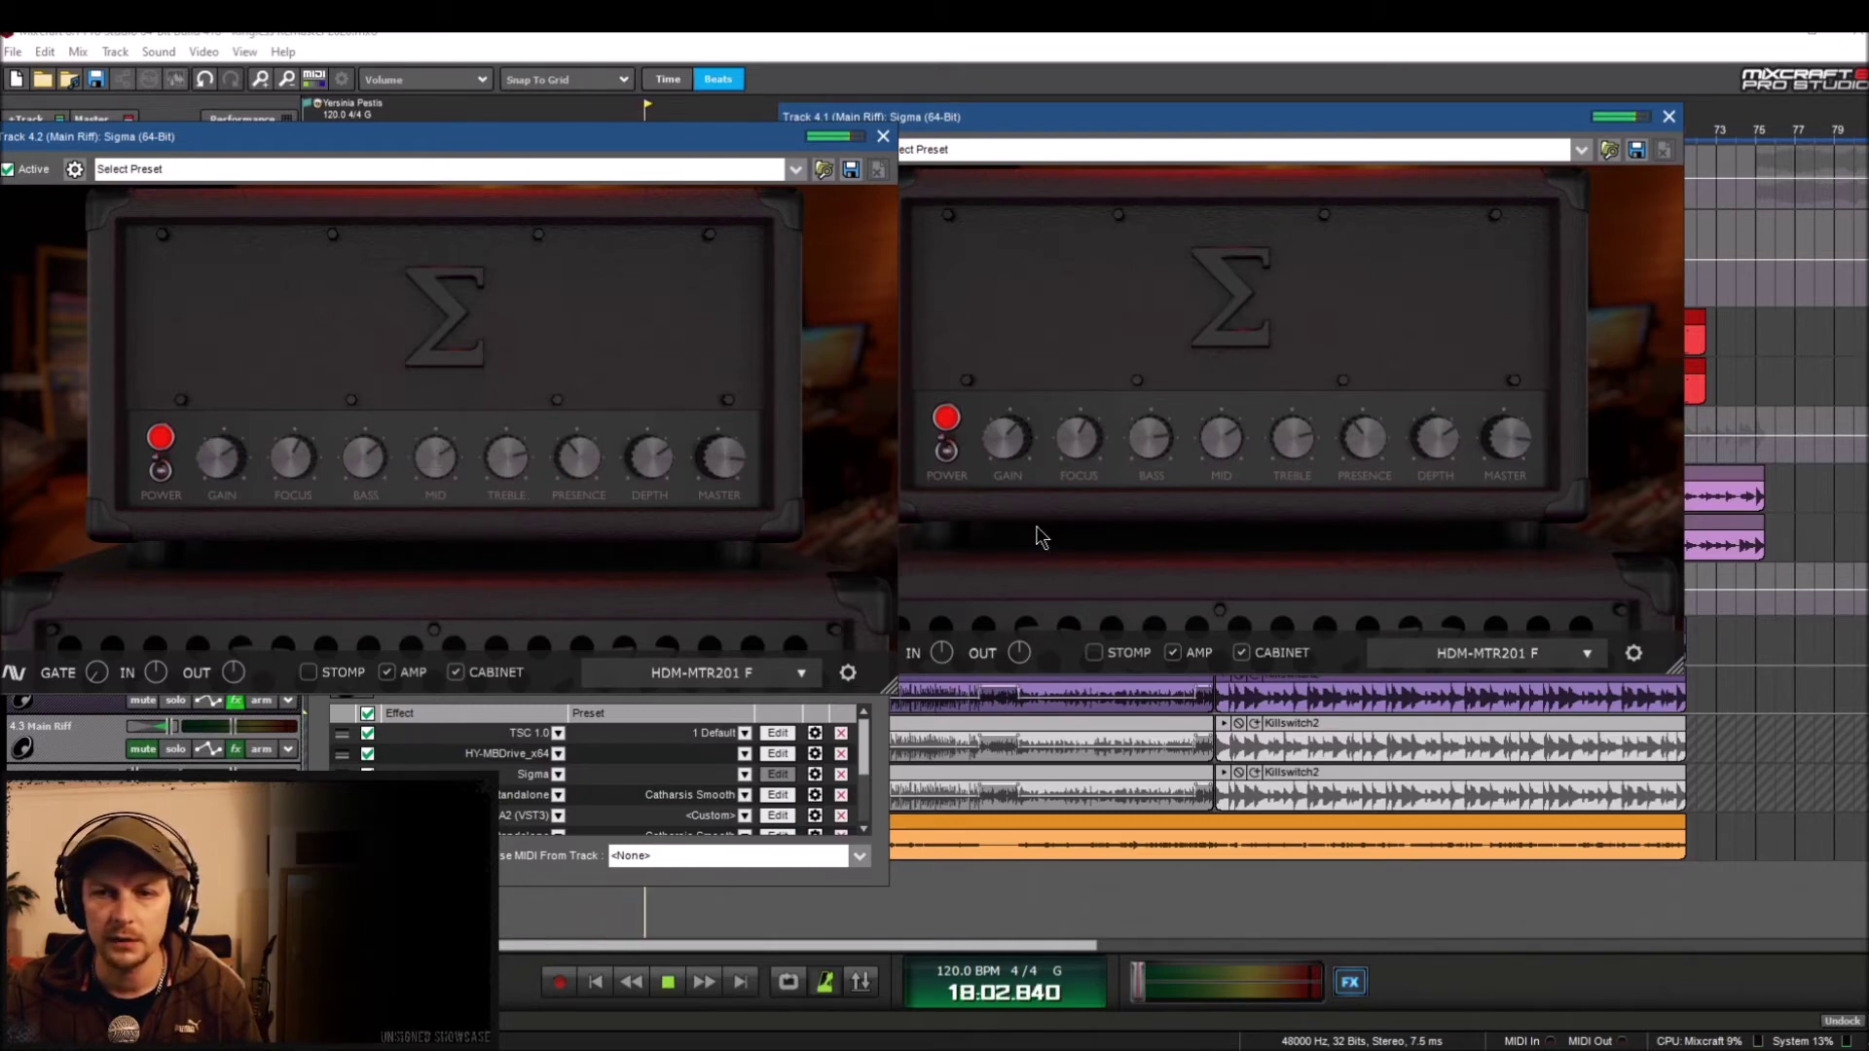
{"action": "left_click", "coordinate": [1152, 451]}
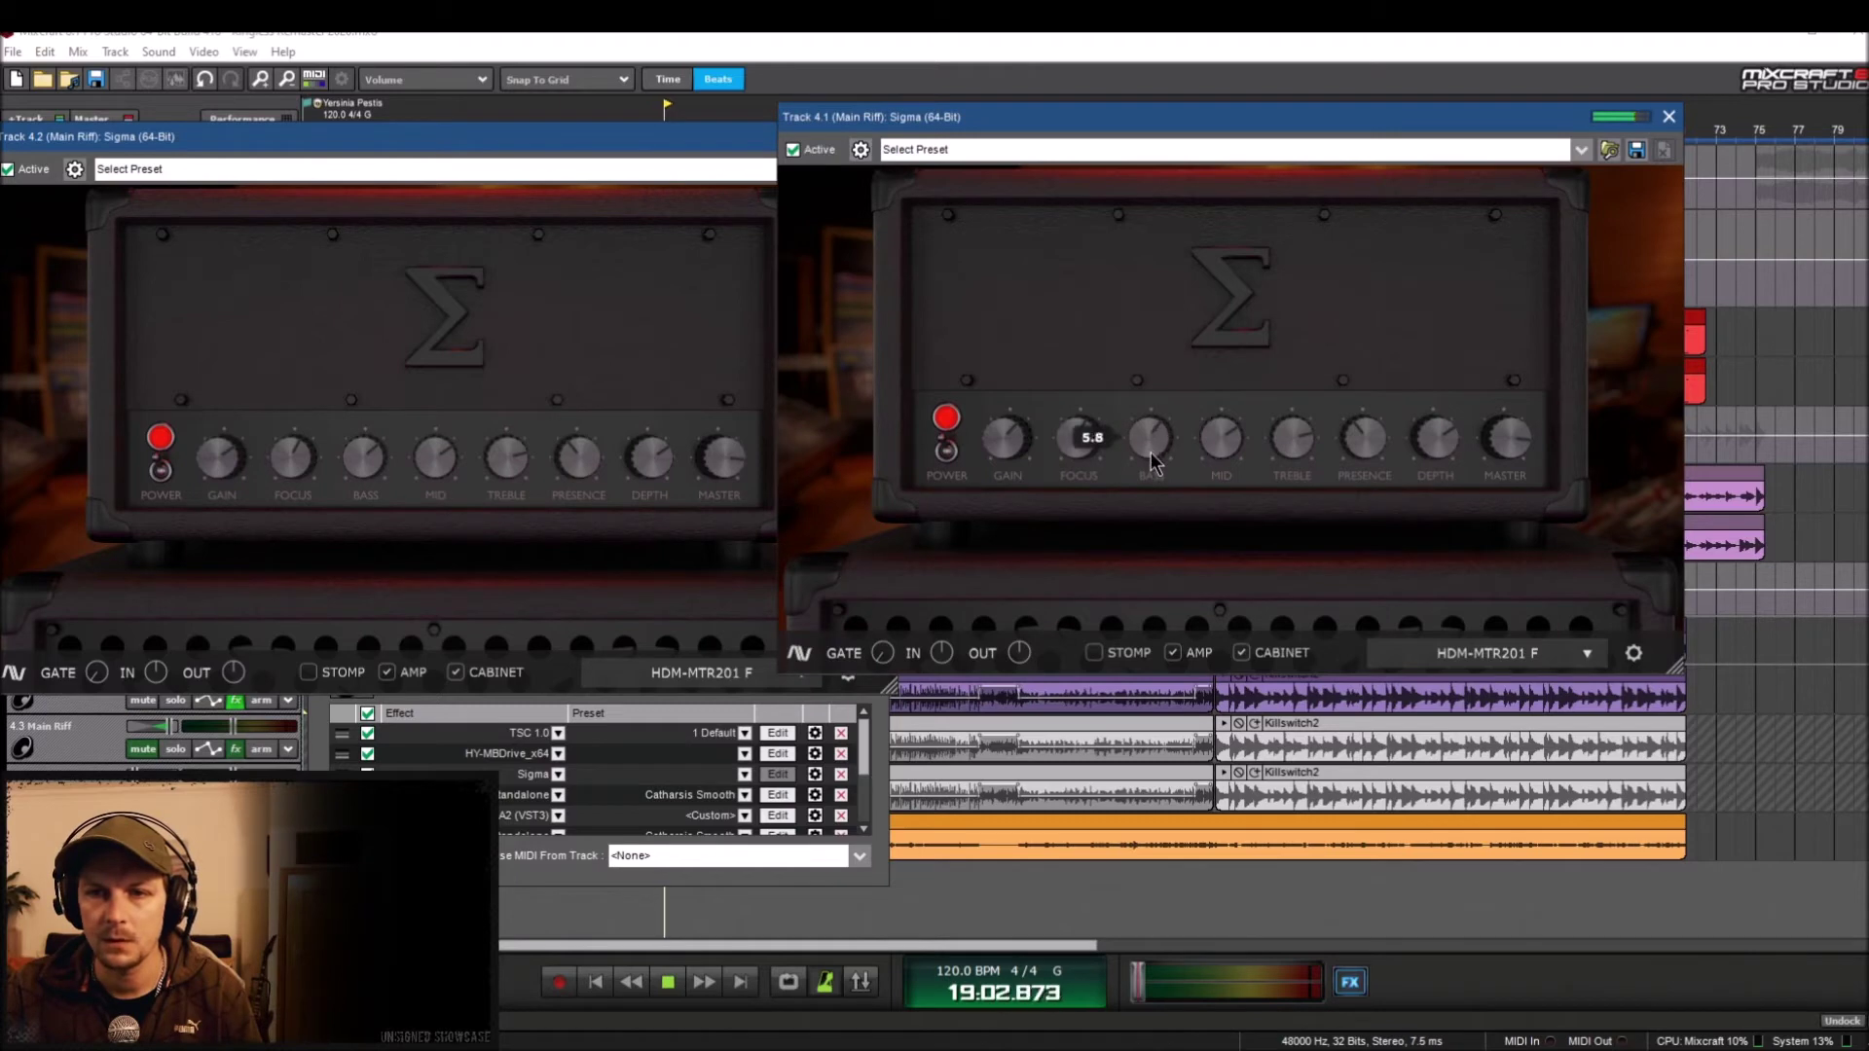
{"action": "mouse_move", "coordinate": [1382, 472]}
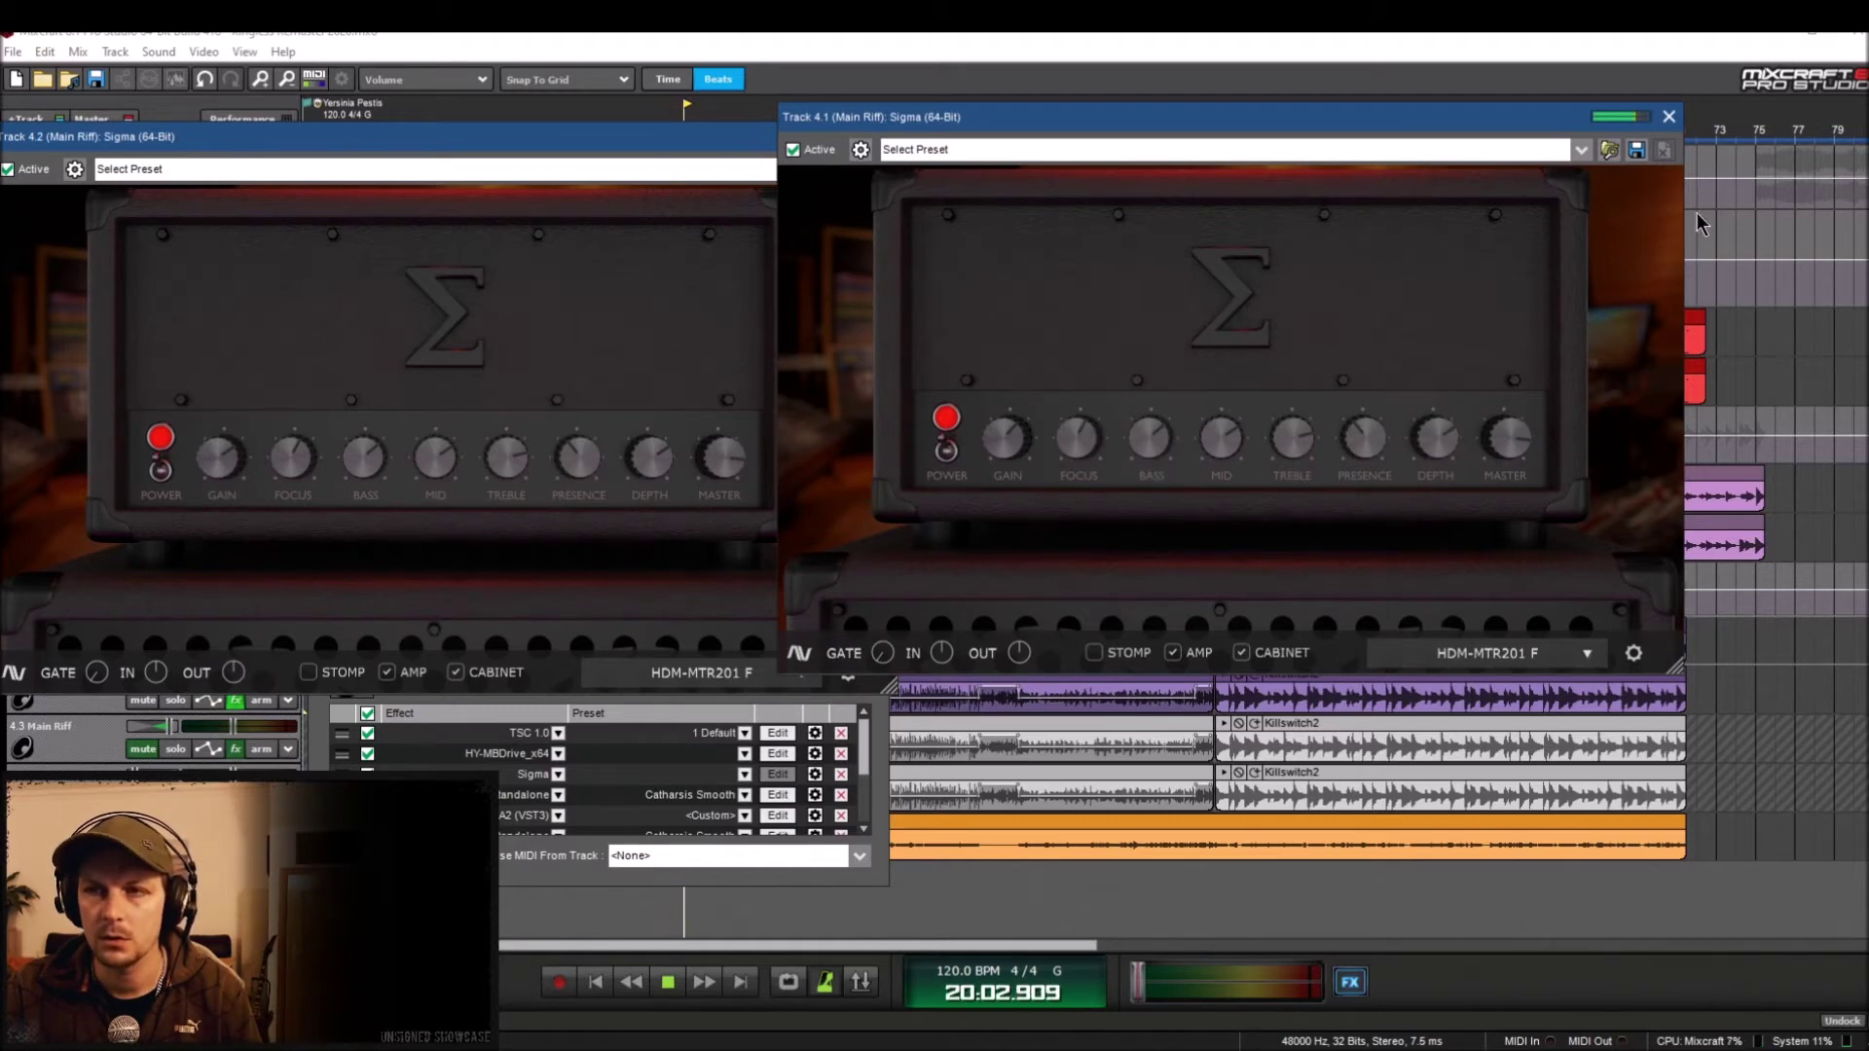
Step: Move track 4.2's Sigma window clear of the track list and raise the volume of tracks 4.1 and 4.2 together slightly
{"action": "left_click_drag", "start_coordinate": [574, 134], "coordinate": [1351, 161]}
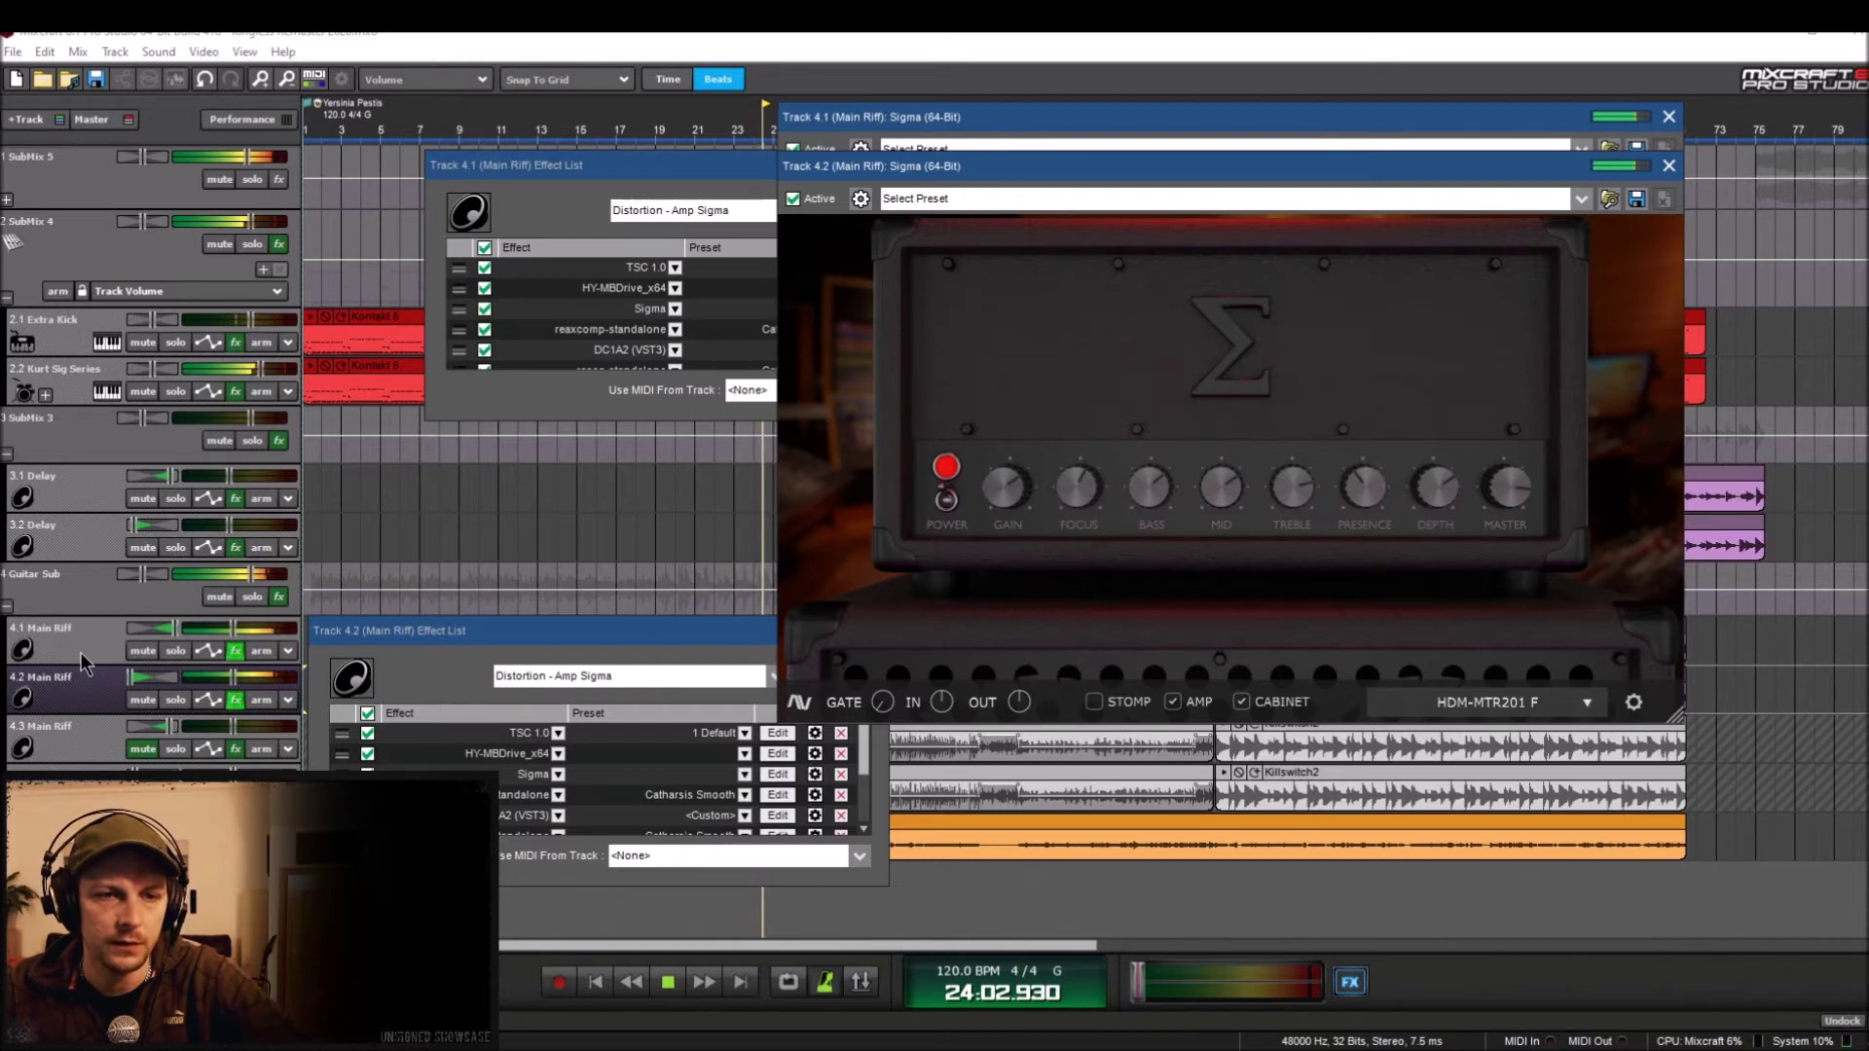
{"action": "left_click", "coordinate": [51, 662]}
{"action": "mouse_move", "coordinate": [235, 677]}
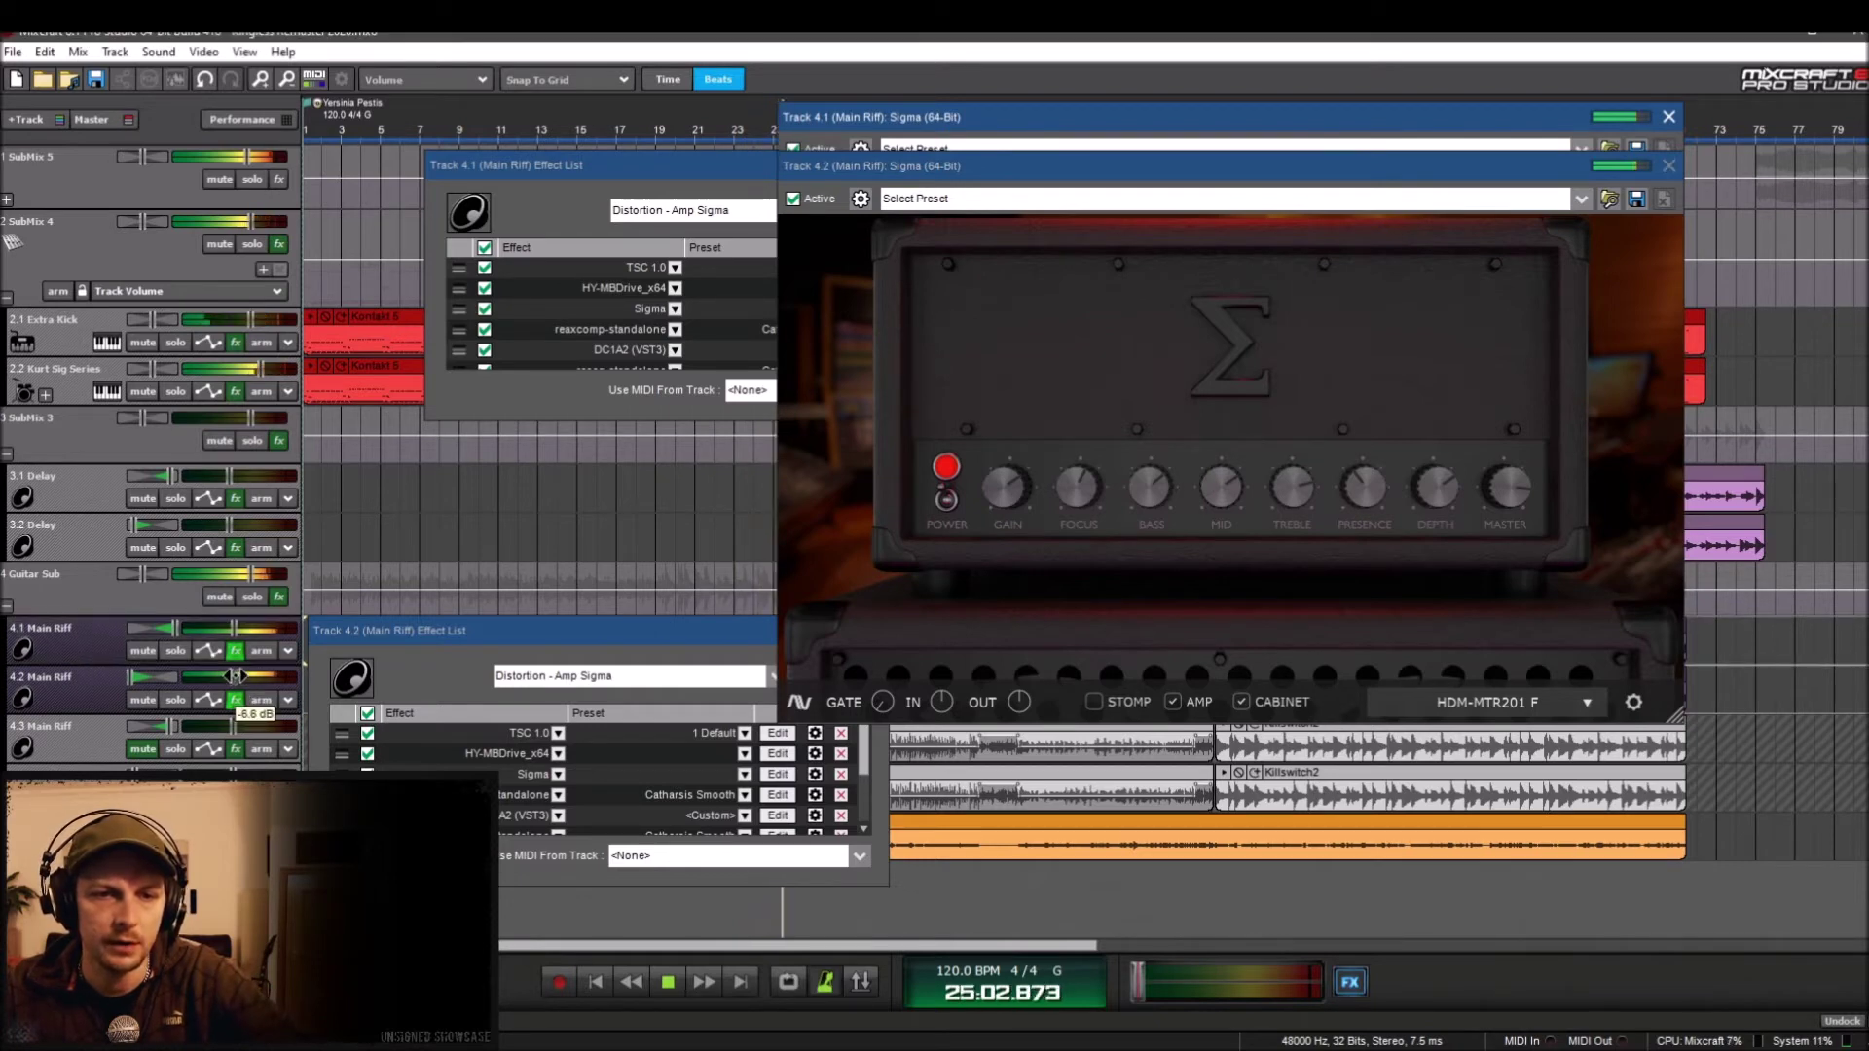
{"action": "left_click_drag", "start_coordinate": [235, 676], "coordinate": [240, 676]}
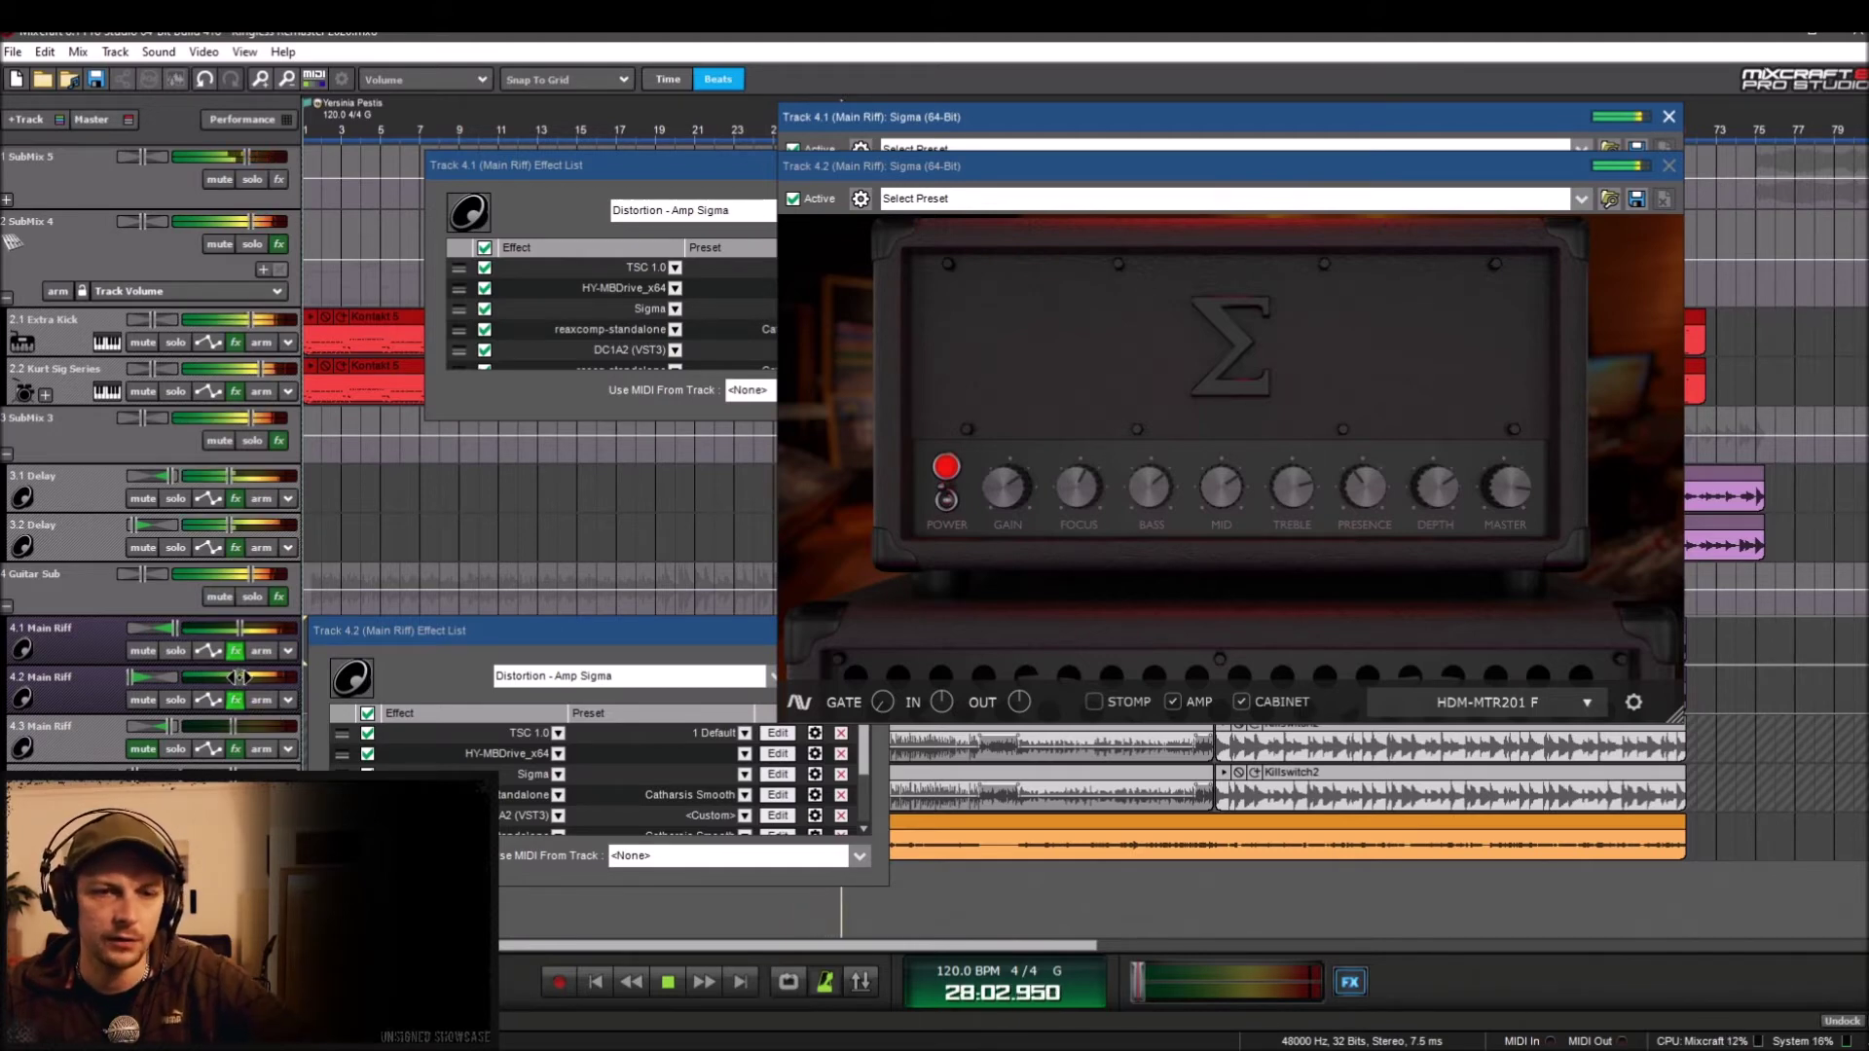
{"action": "mouse_move", "coordinate": [270, 679]}
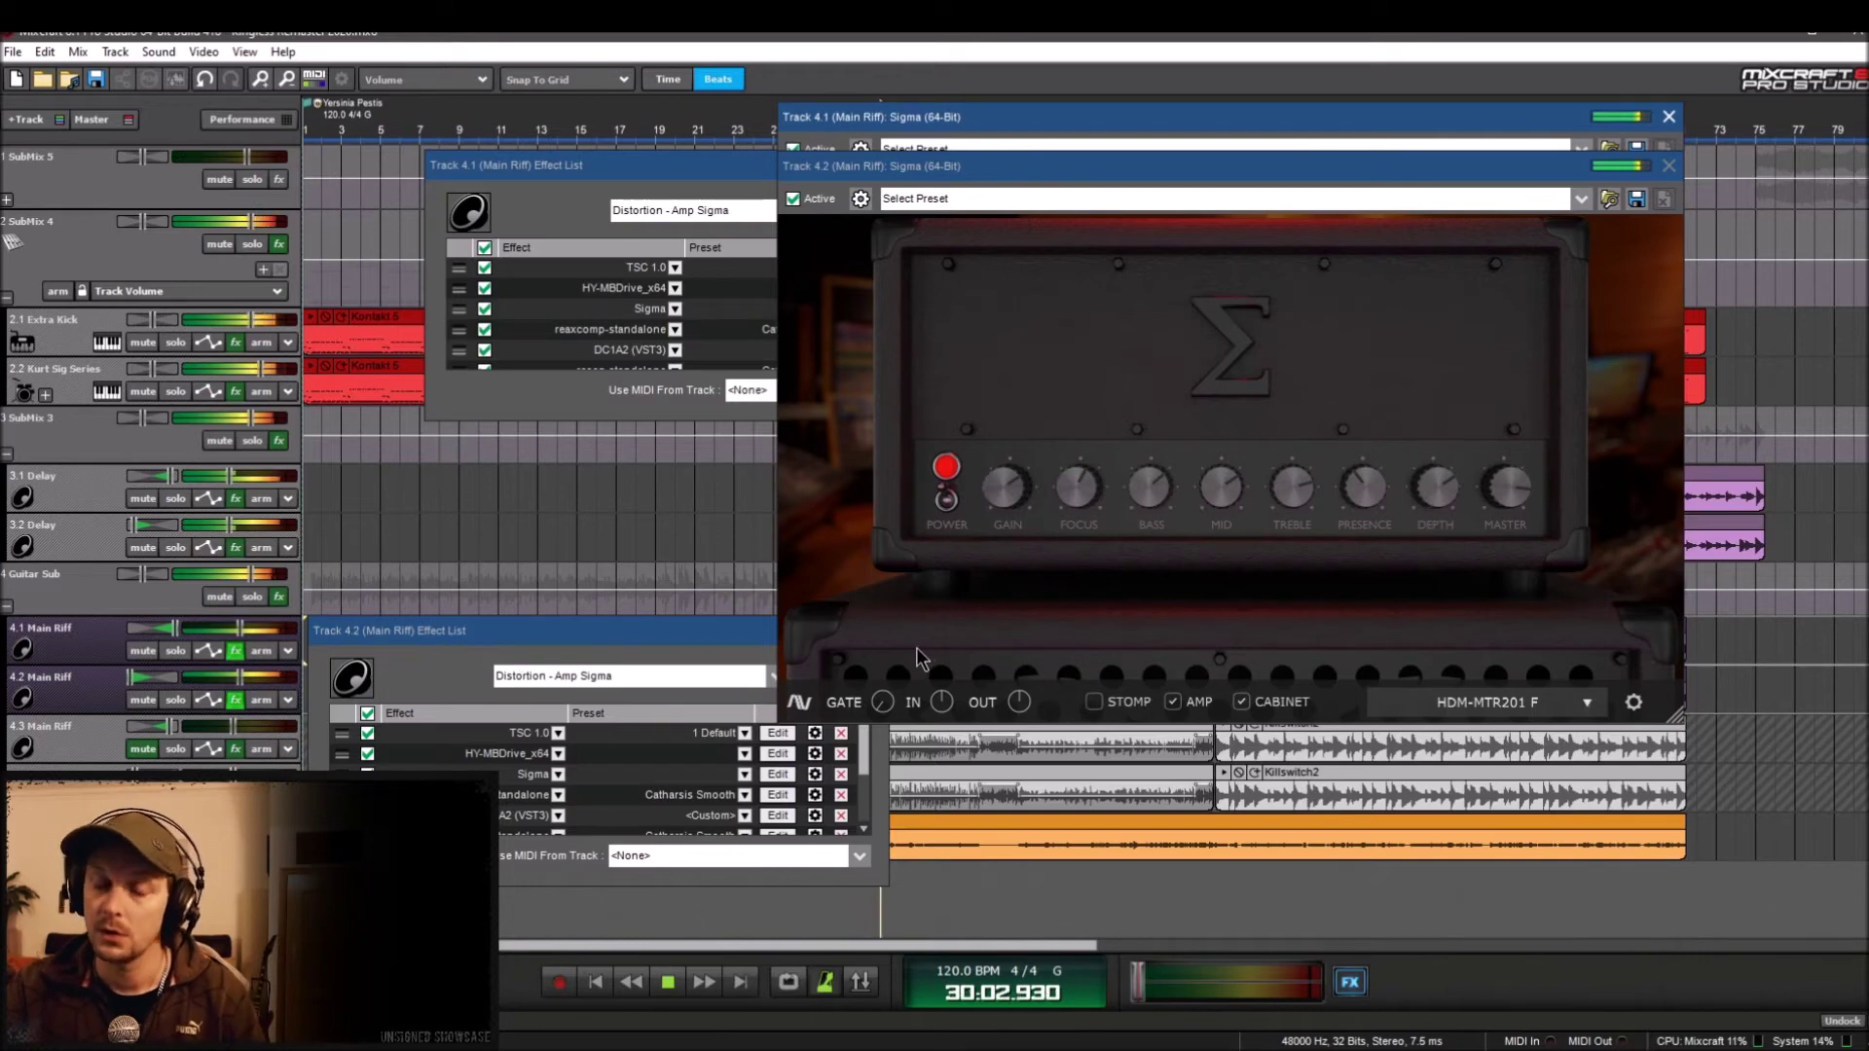
Step: Close both Sigma amps and the effect lists of tracks 4.1 and 4.2, and stop playback
{"action": "left_click_drag", "start_coordinate": [1557, 172], "coordinate": [1546, 243]}
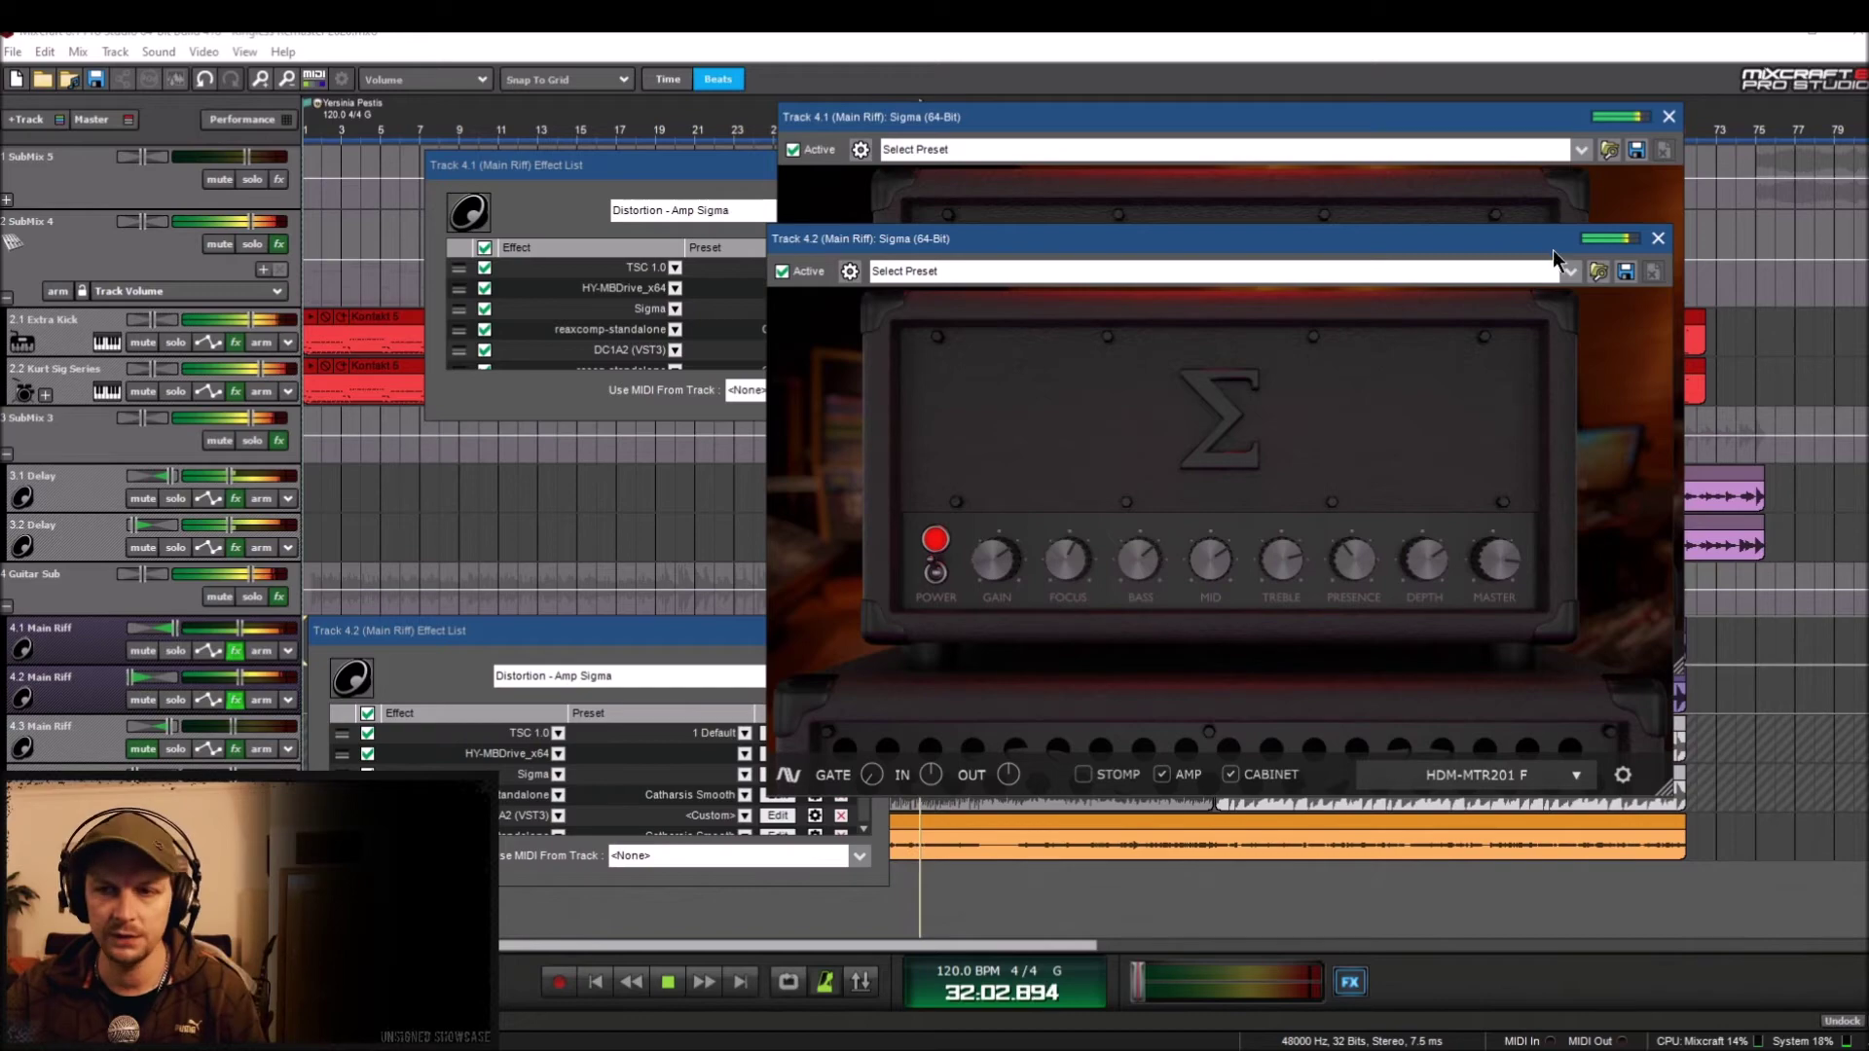
{"action": "left_click", "coordinate": [1657, 238]}
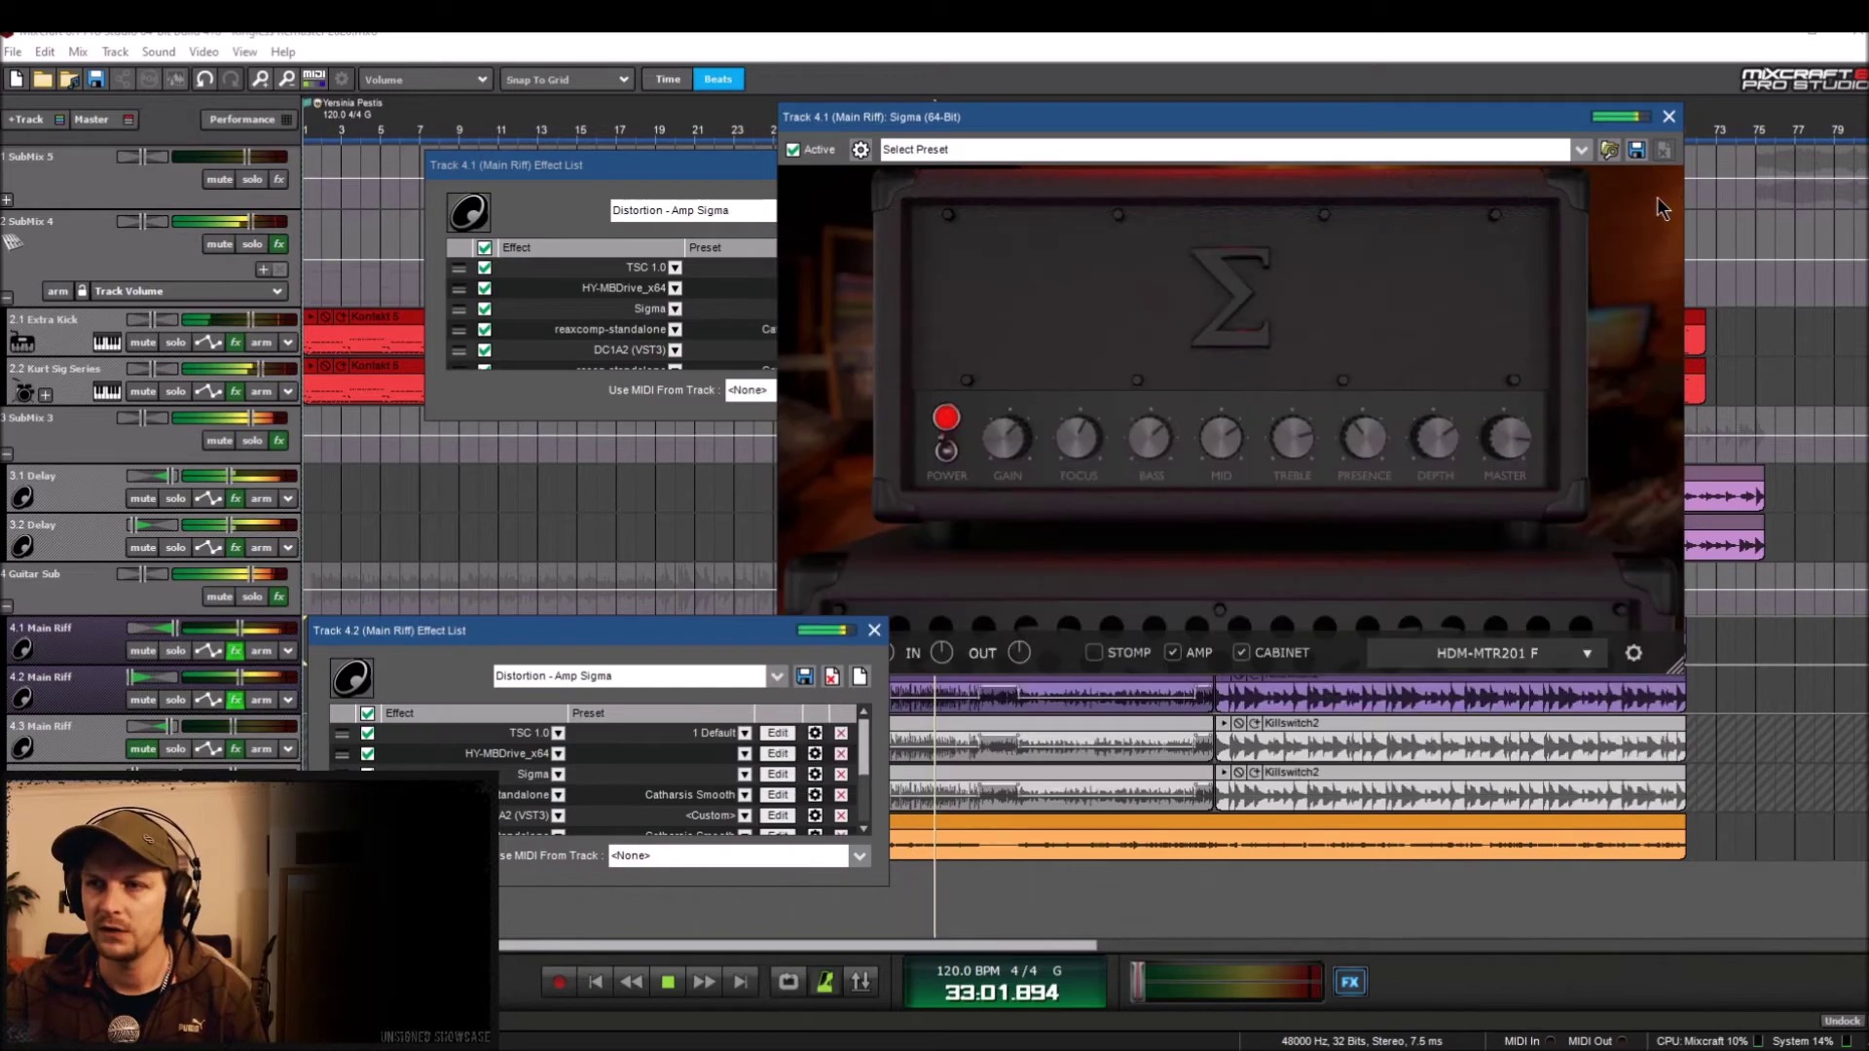
{"action": "left_click", "coordinate": [1668, 116]}
{"action": "left_click_drag", "start_coordinate": [627, 640], "coordinate": [728, 453]}
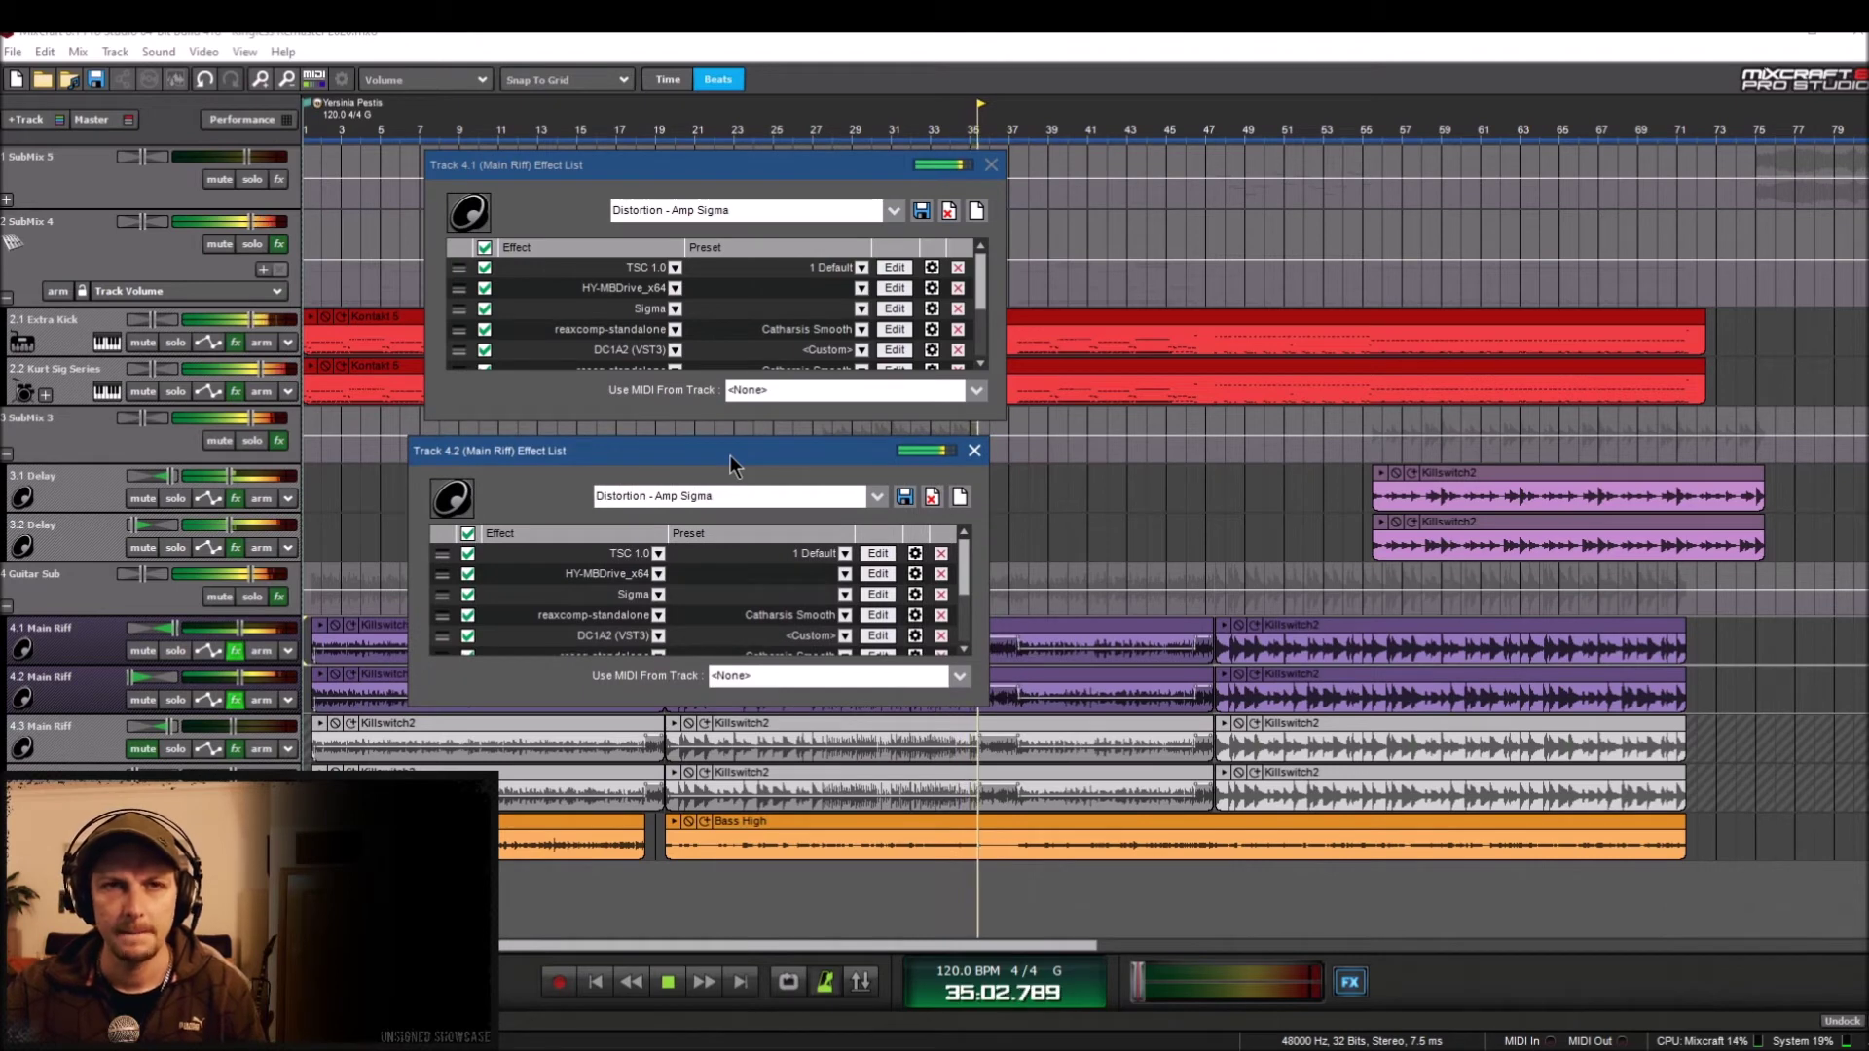
{"action": "left_click", "coordinate": [973, 449]}
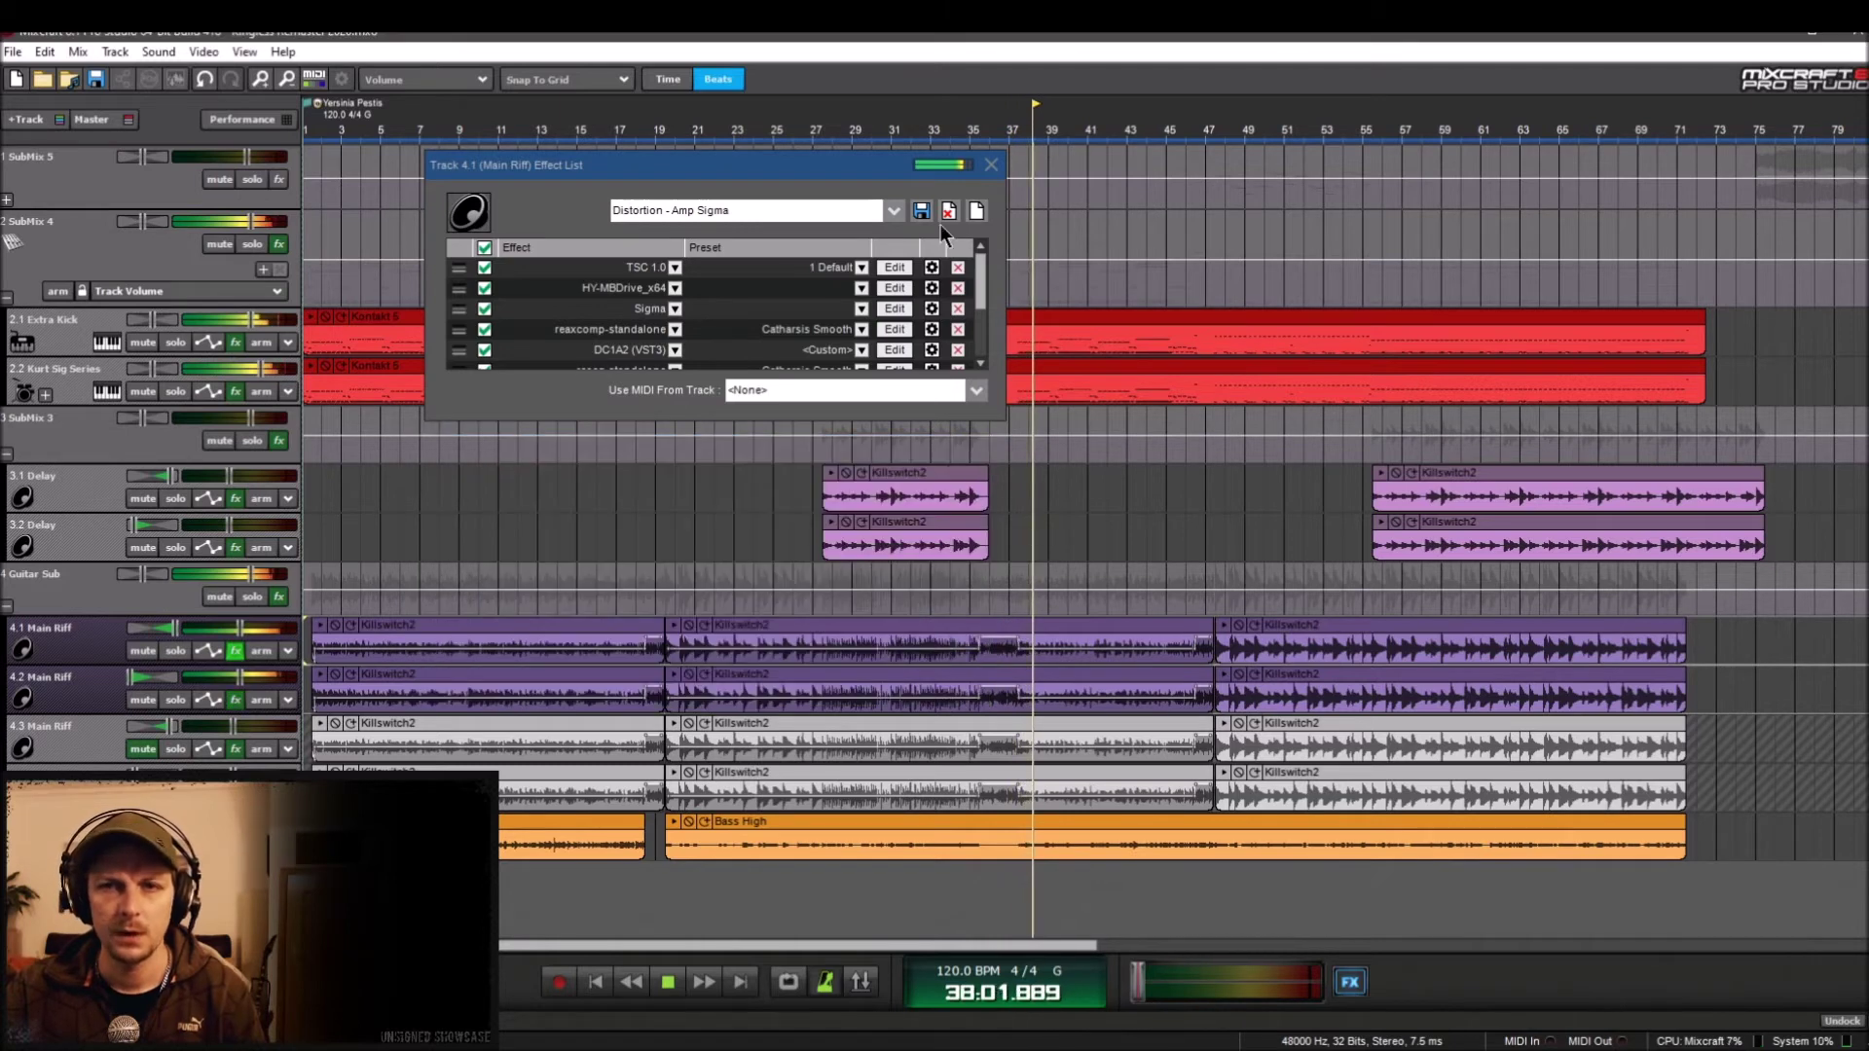
{"action": "left_click", "coordinate": [989, 165]}
{"action": "key", "text": "space"}
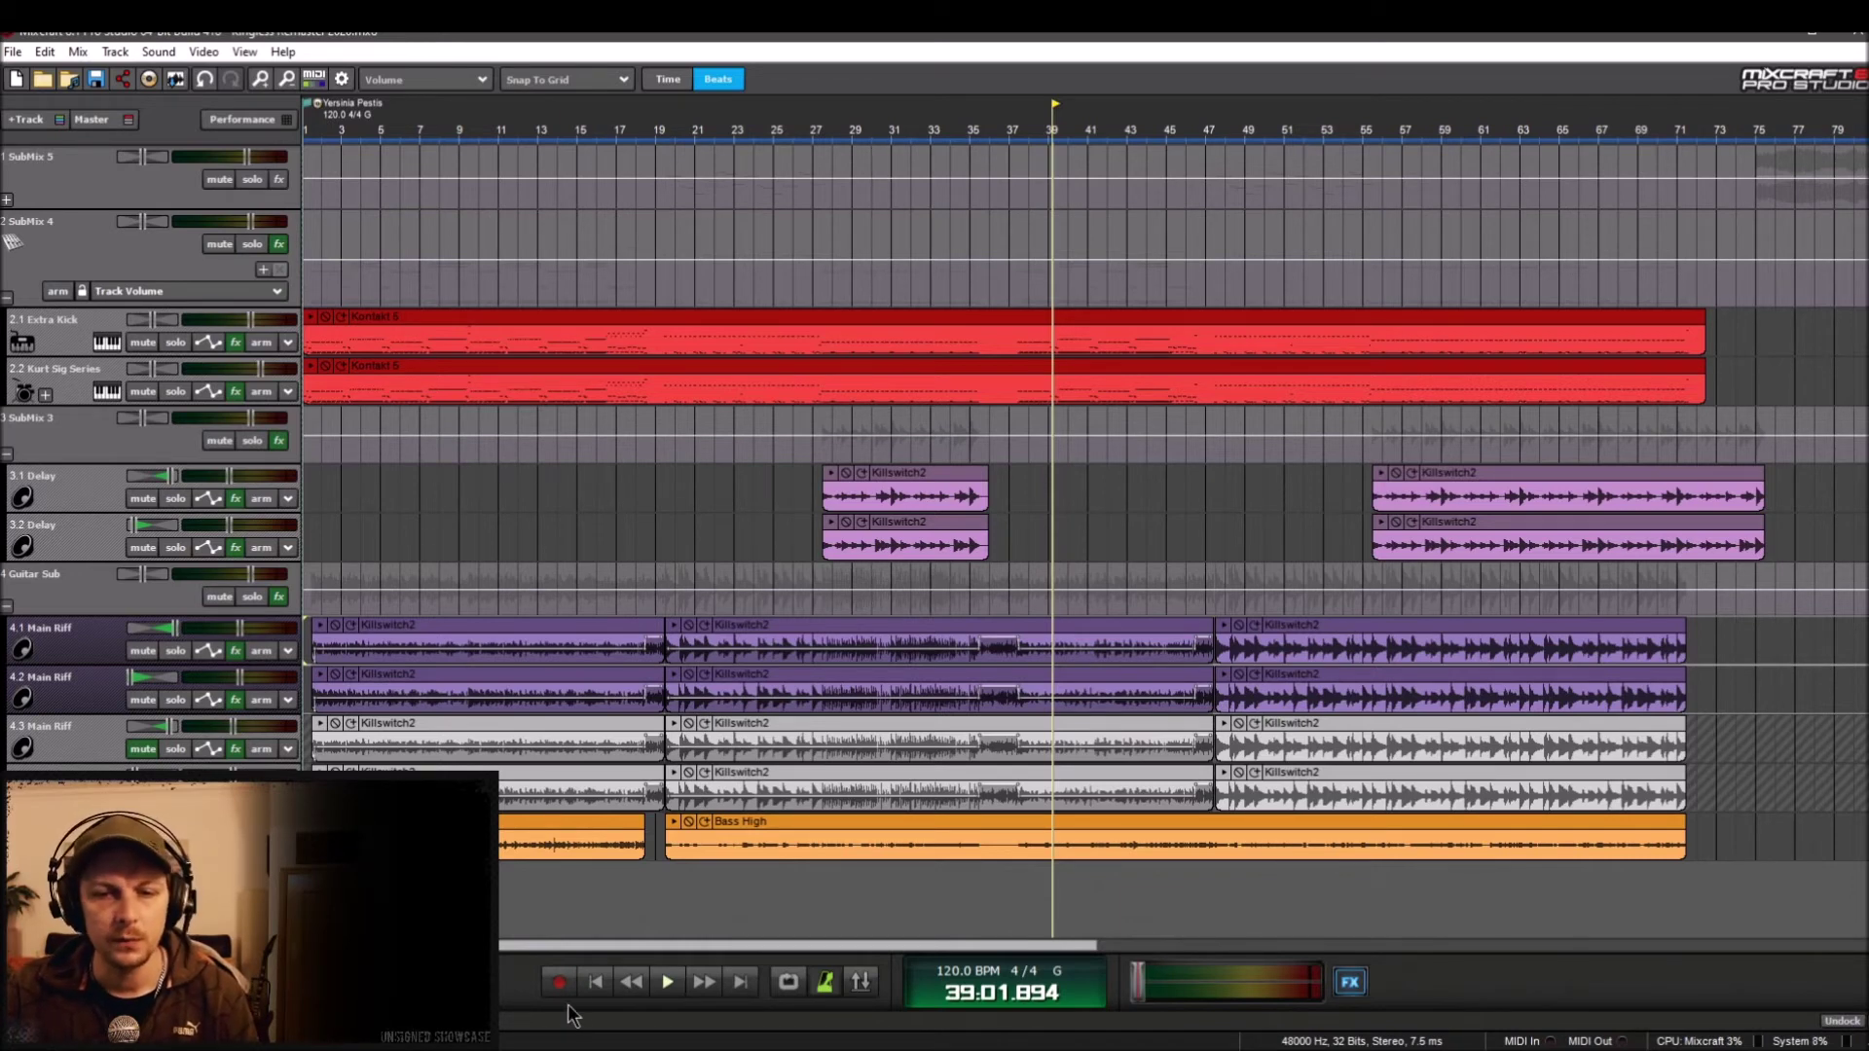
Step: Return to the start of the song, unmute tracks 4.3 and 4.4, and play the mix
{"action": "left_click", "coordinate": [596, 982]}
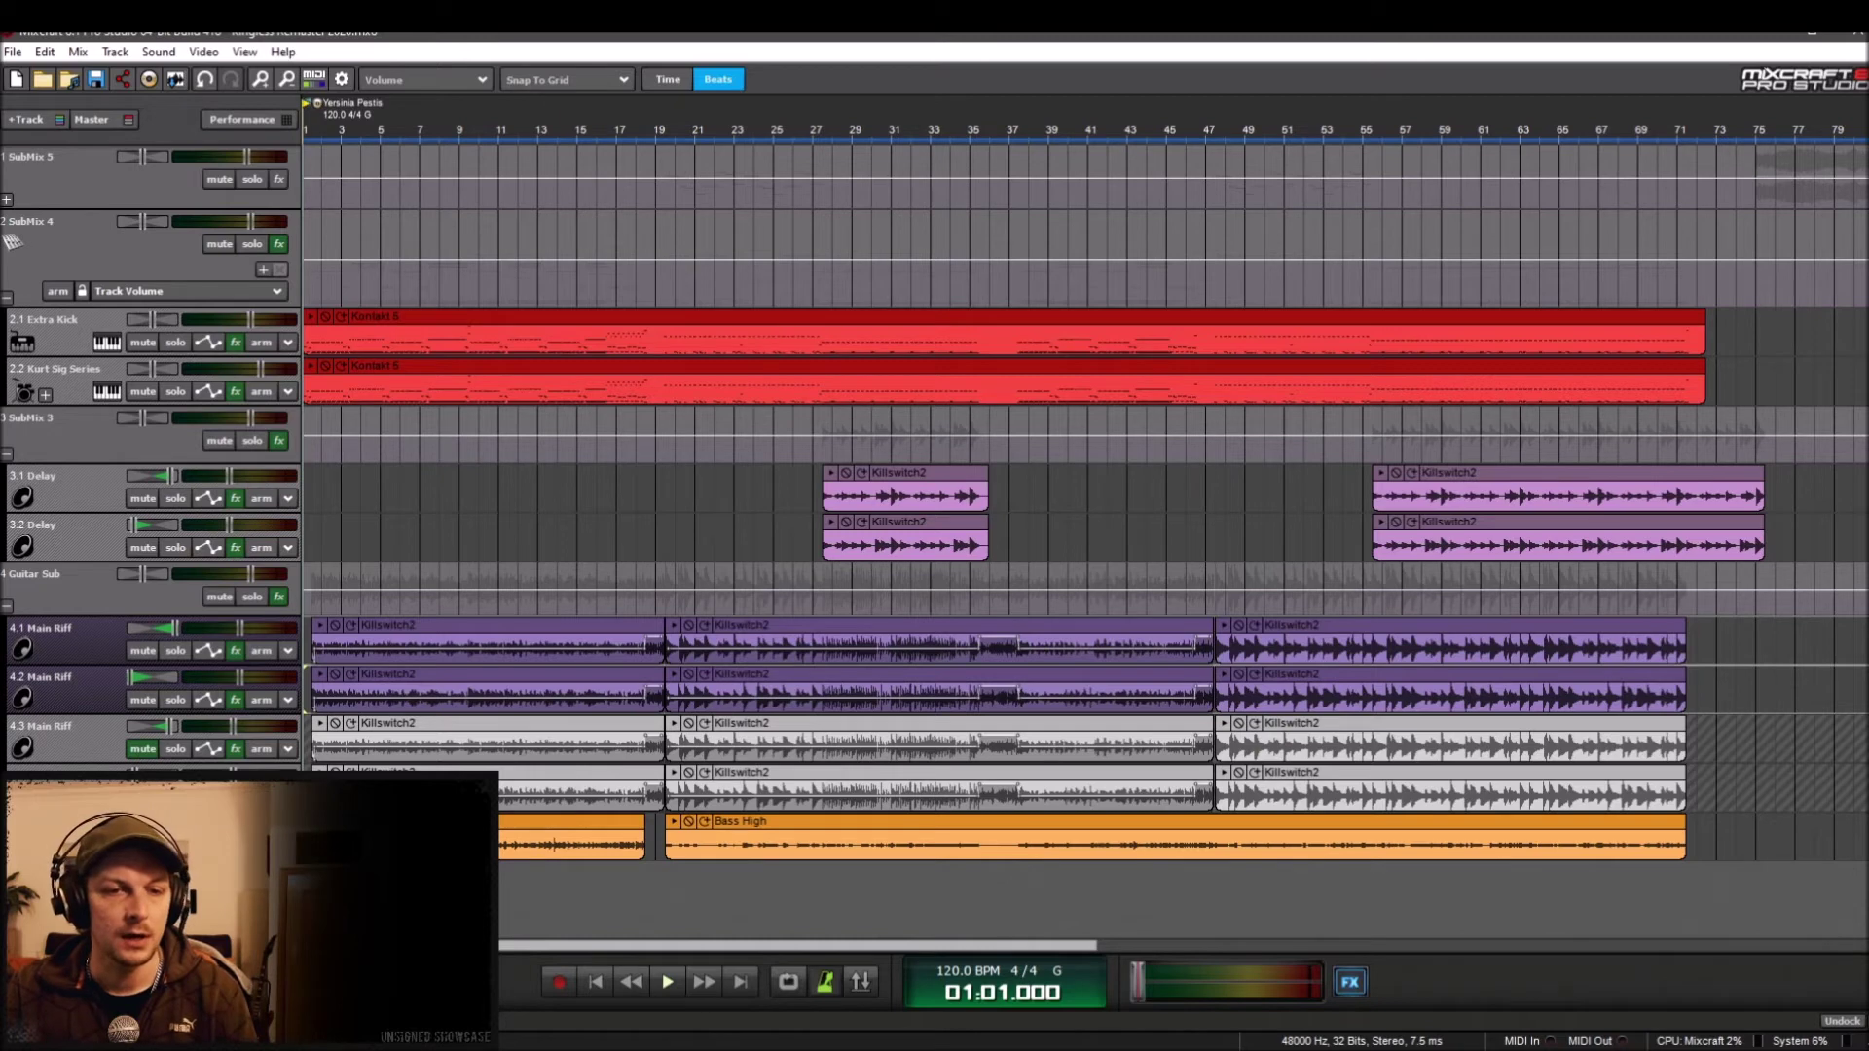
{"action": "left_click", "coordinate": [149, 749]}
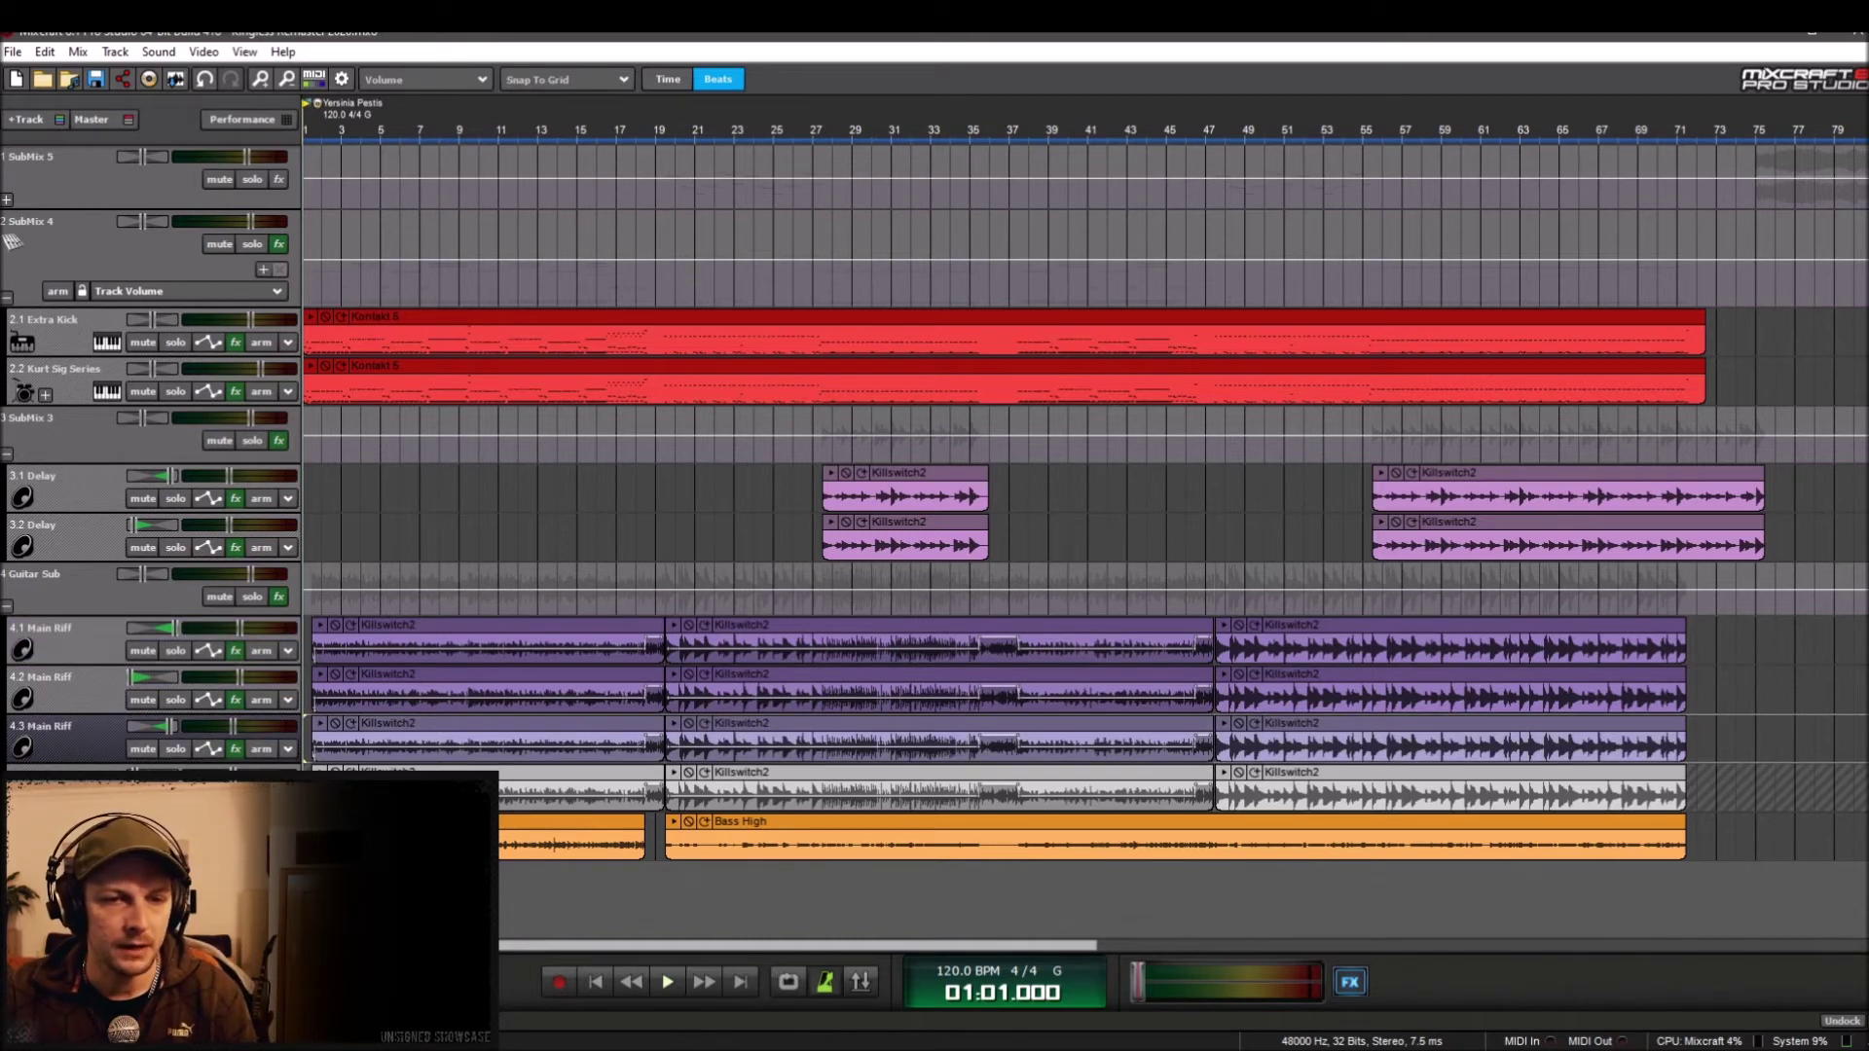
{"action": "left_click", "coordinate": [143, 798]}
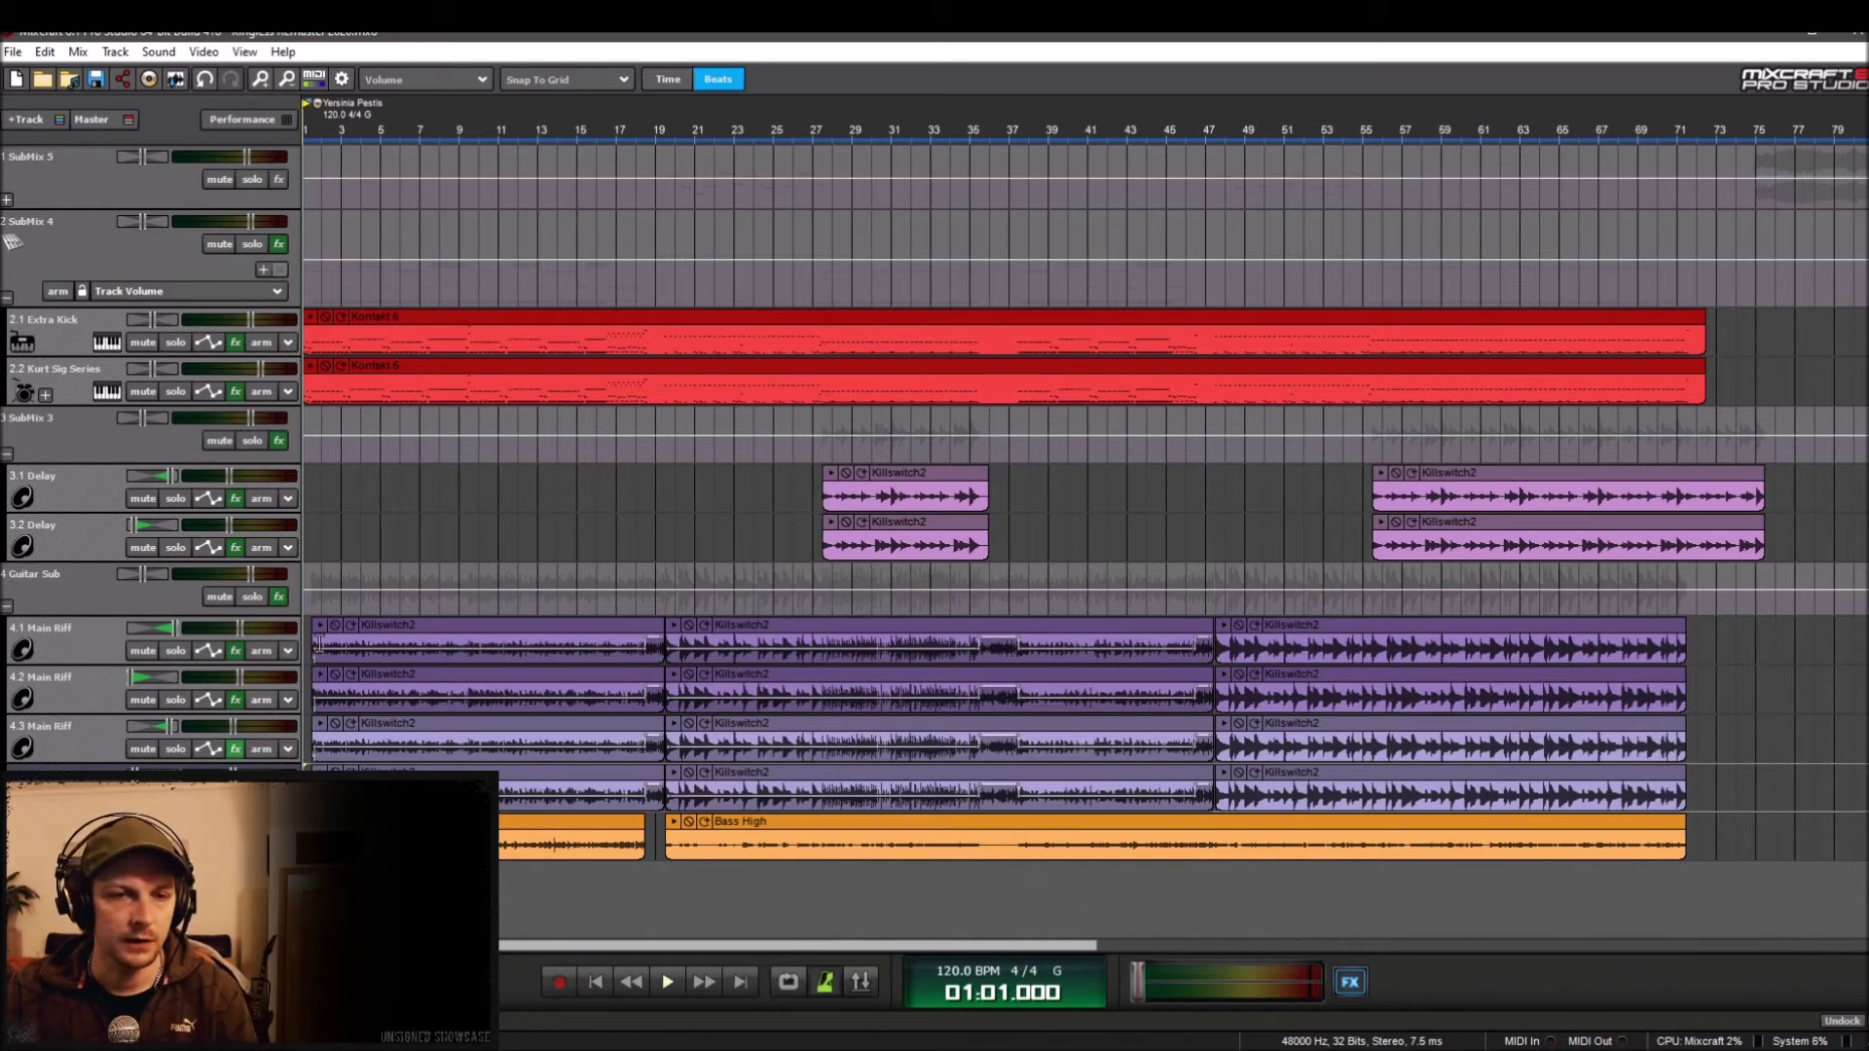
{"action": "left_click", "coordinate": [669, 981]}
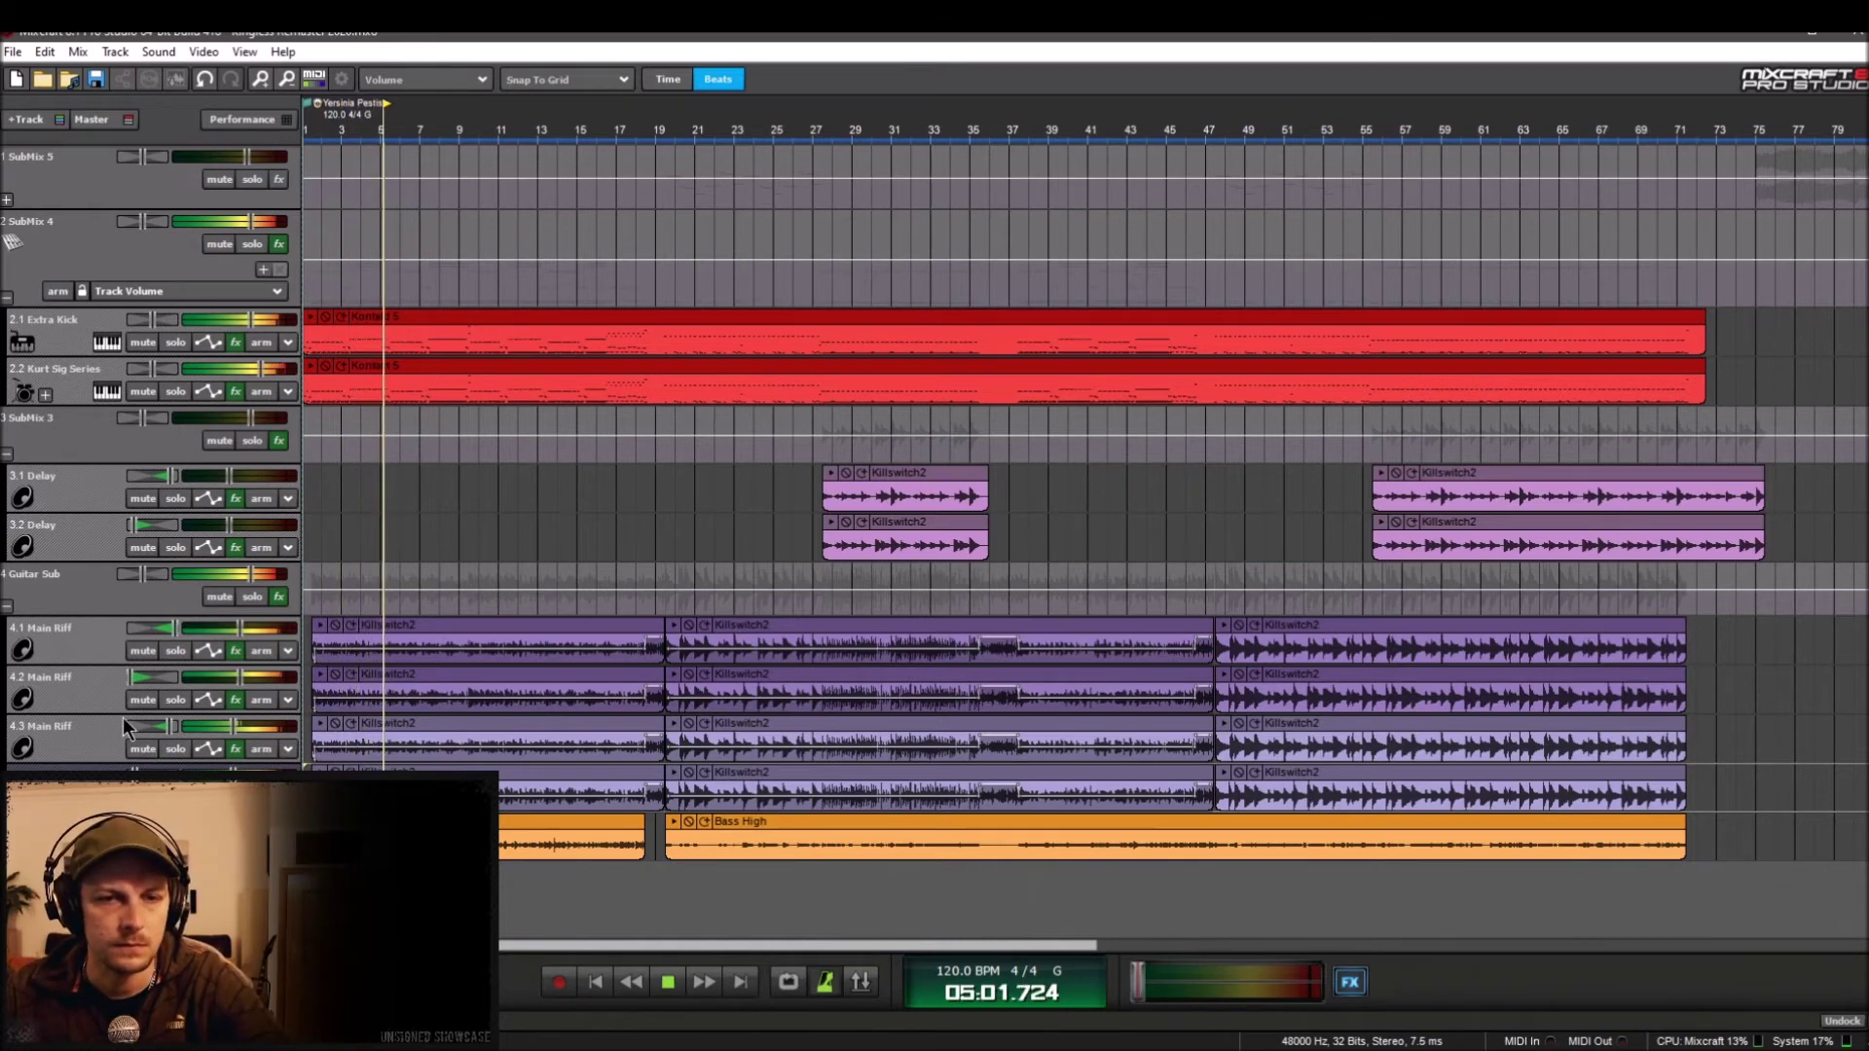
Step: Compare the mix with and without tracks 4.3 and 4.4 by muting and unmuting them during playback, and stop playback
{"action": "left_click", "coordinate": [142, 748]}
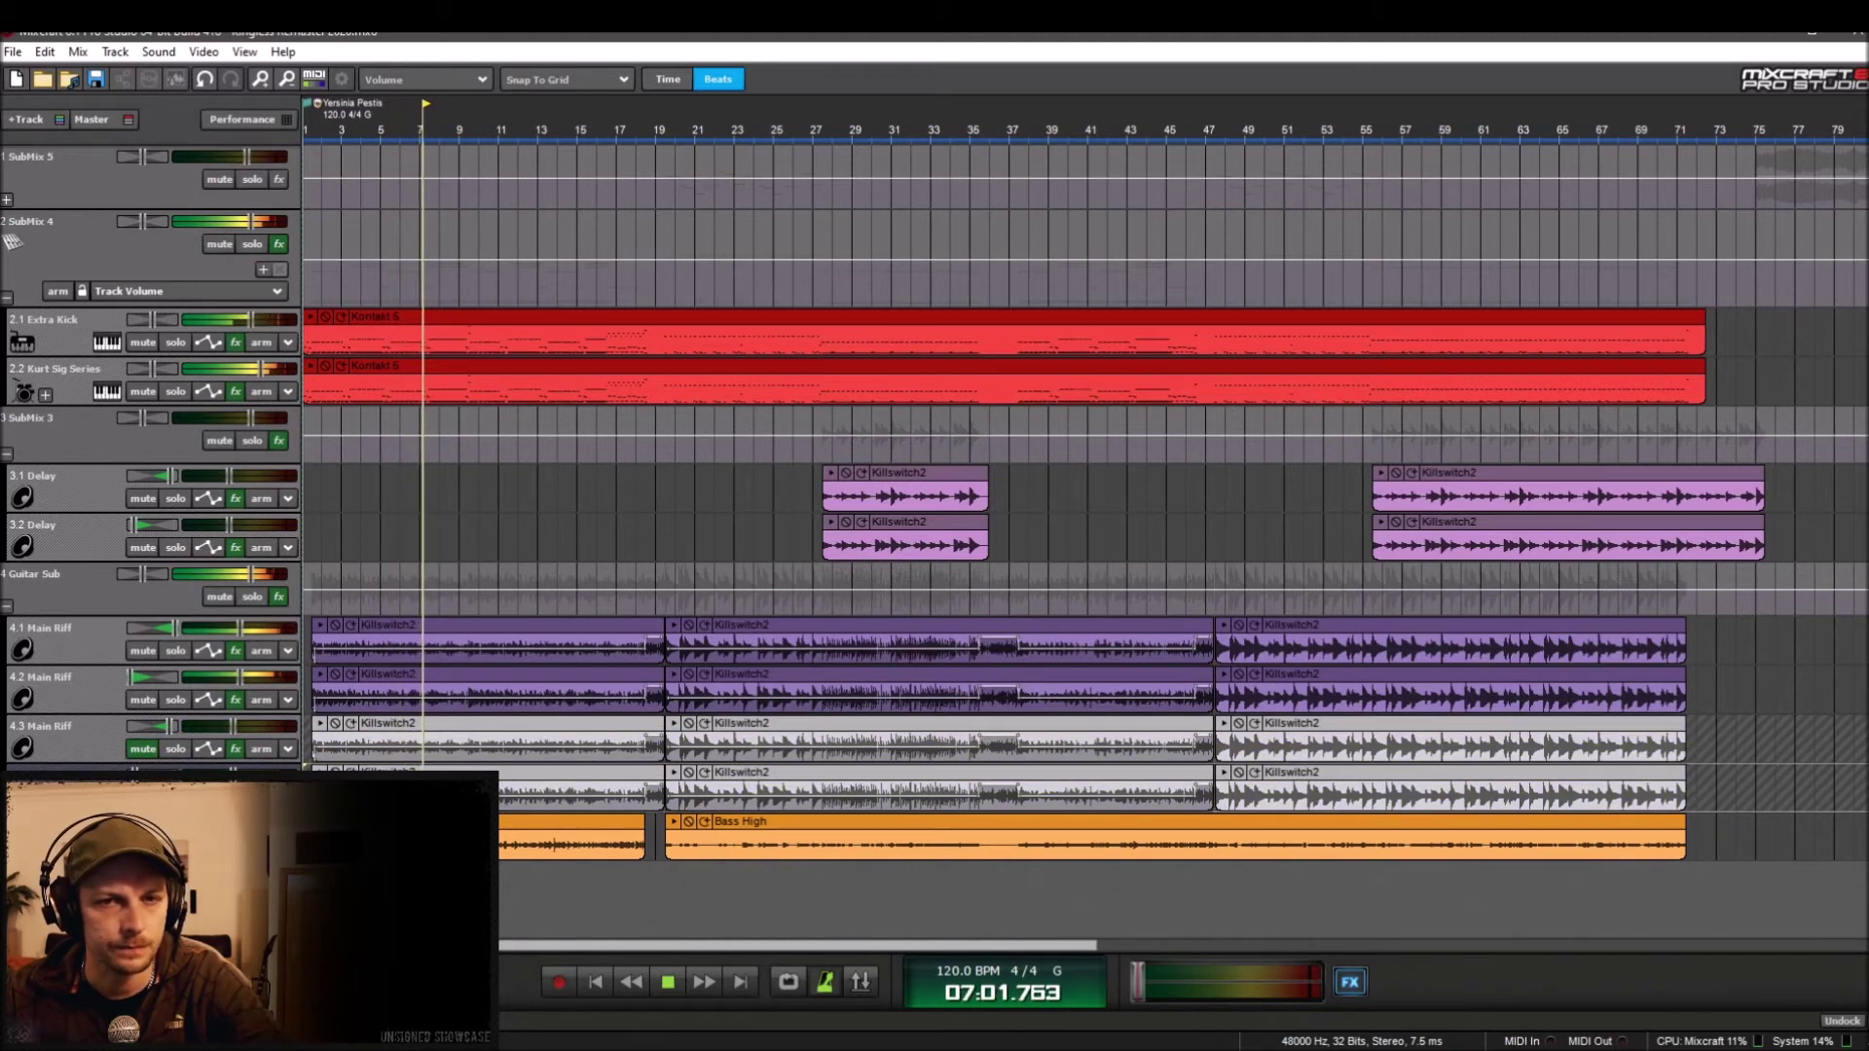
{"action": "left_click", "coordinate": [142, 797]}
{"action": "left_click", "coordinate": [142, 749]}
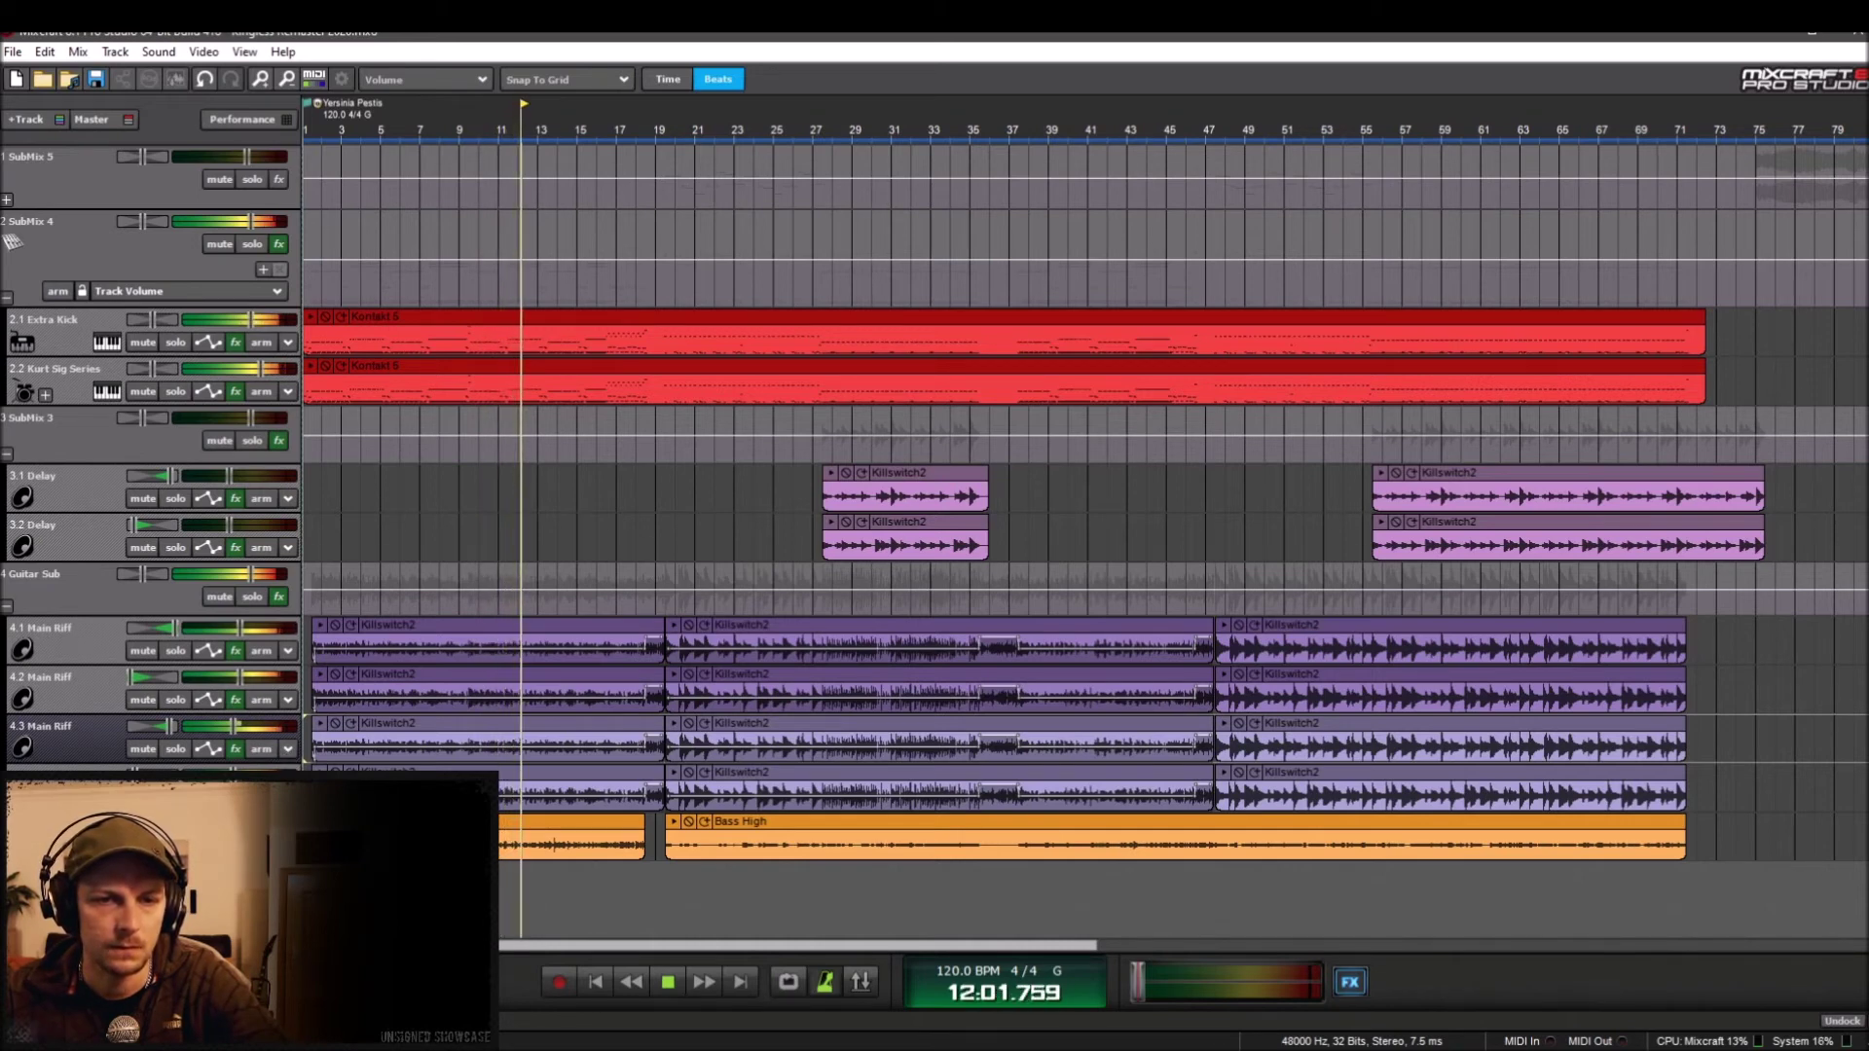
{"action": "left_click", "coordinate": [662, 982]}
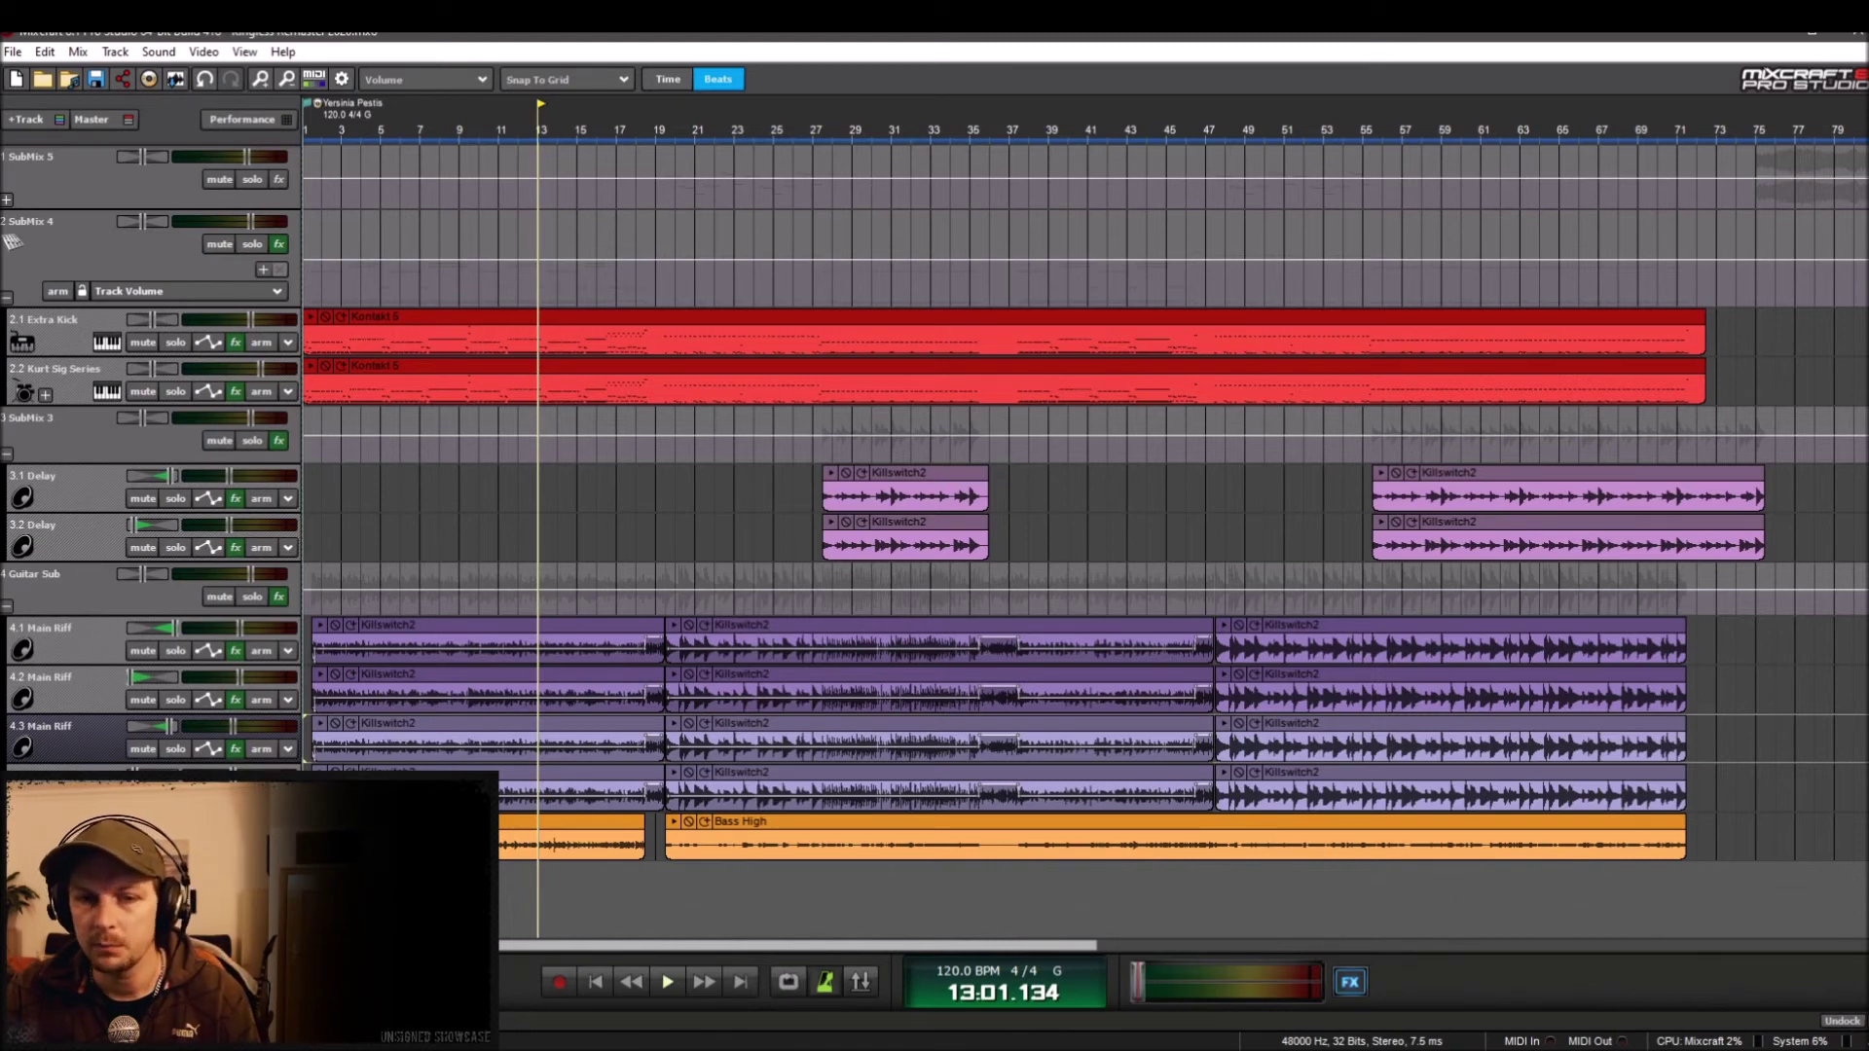
Step: Load the Distortion - Amp Sigma effect chain on track 4.3 Main Riff and close its effect list
{"action": "left_click", "coordinate": [236, 749]}
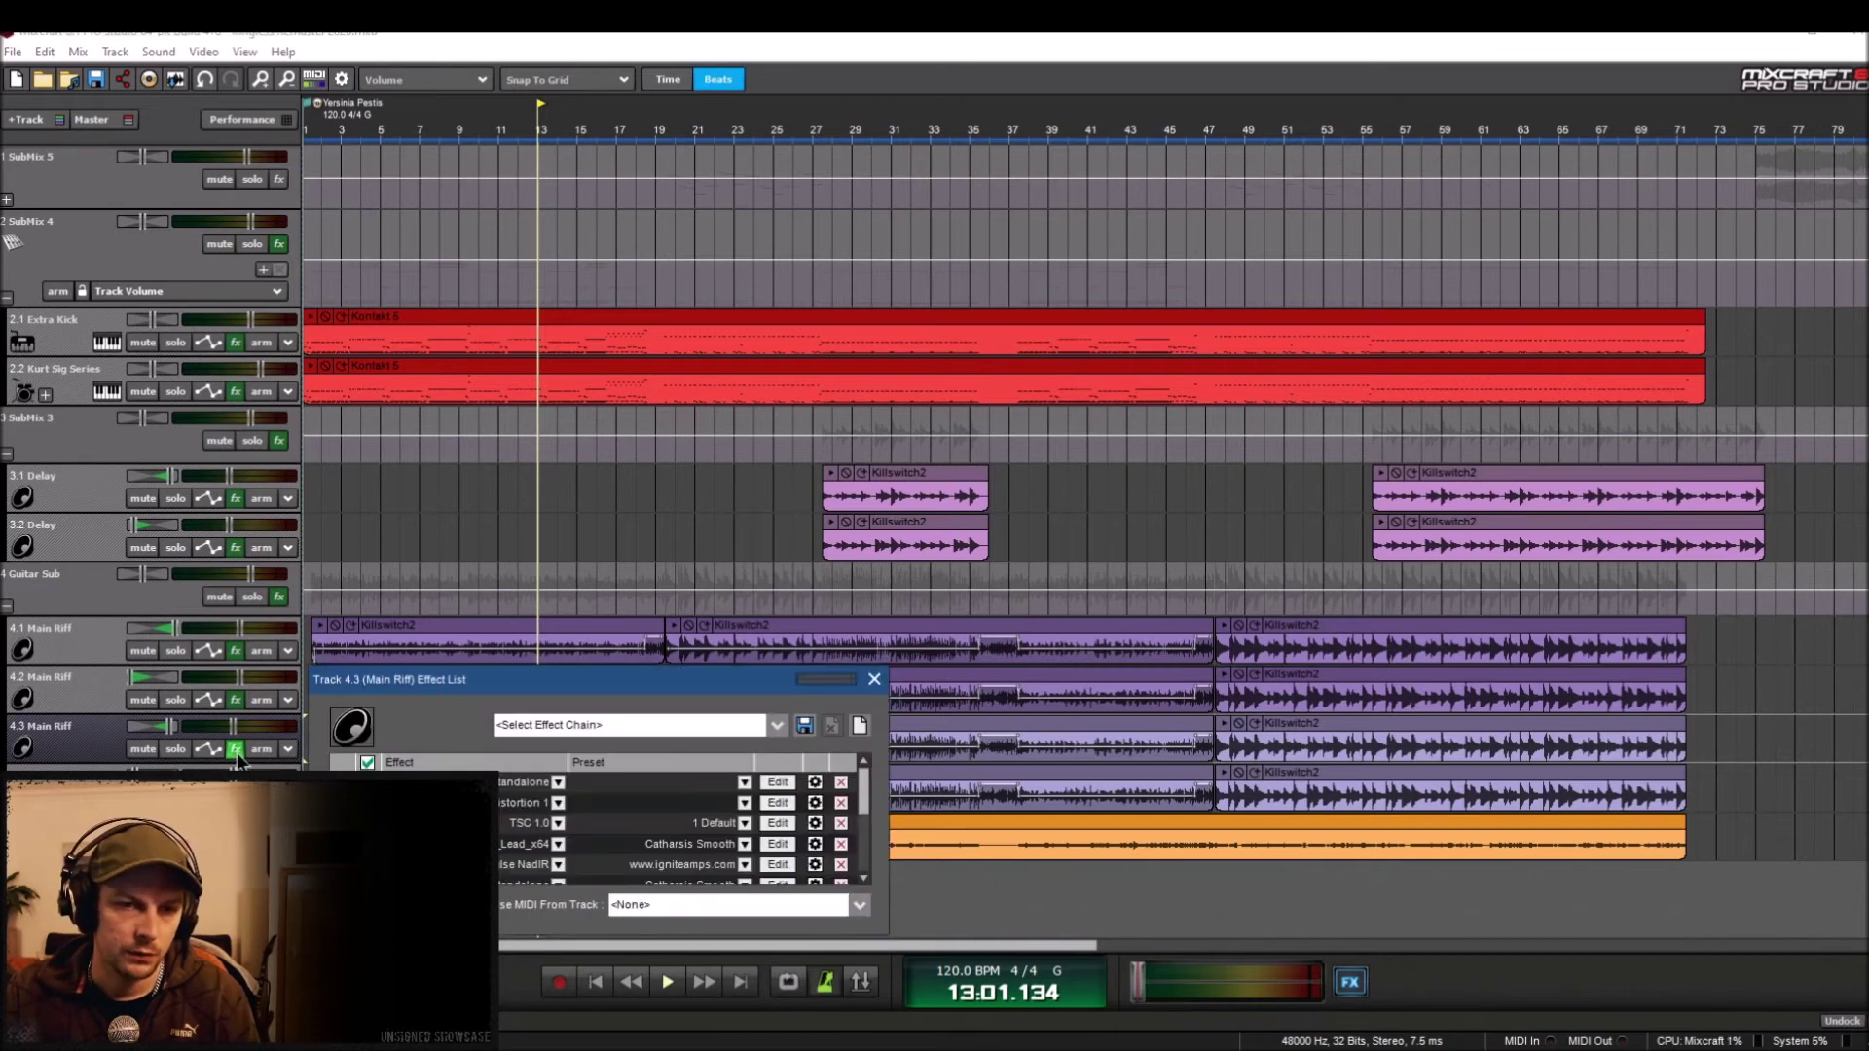
{"action": "left_click", "coordinate": [595, 726]}
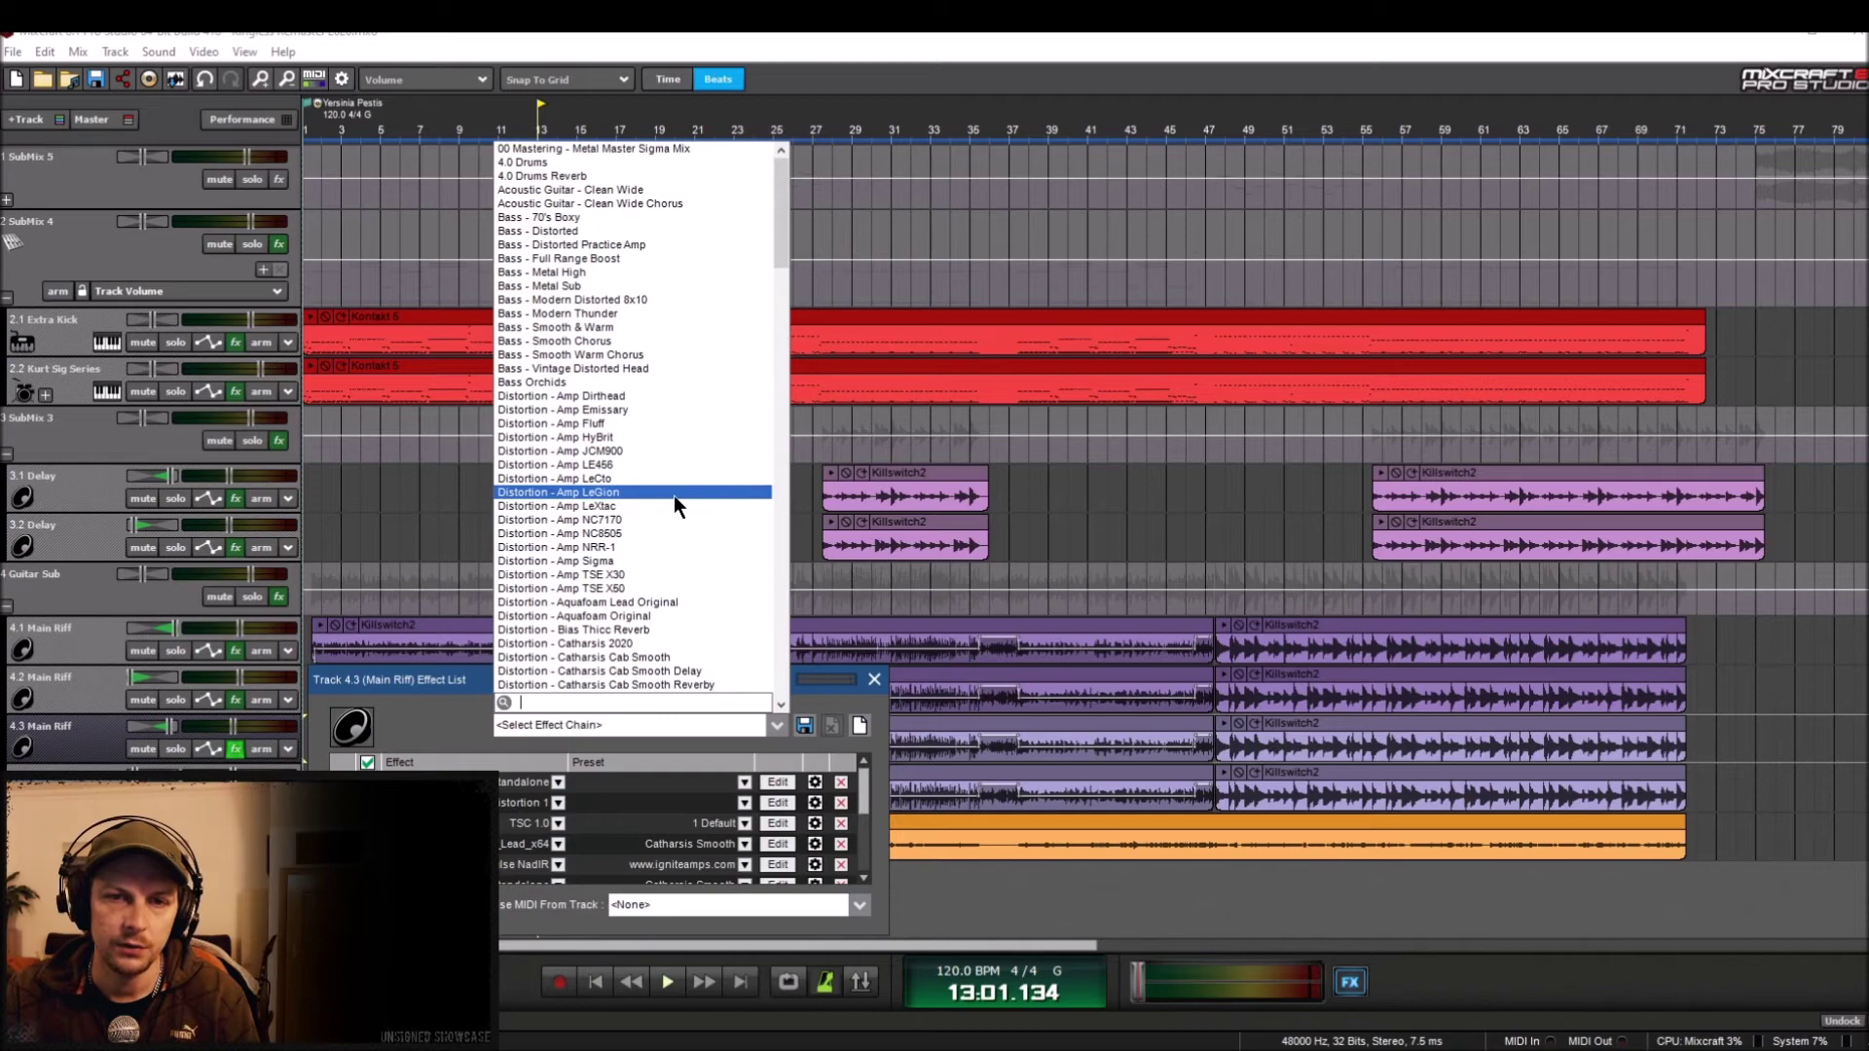
{"action": "left_click", "coordinate": [636, 561]}
{"action": "left_click", "coordinate": [874, 679]}
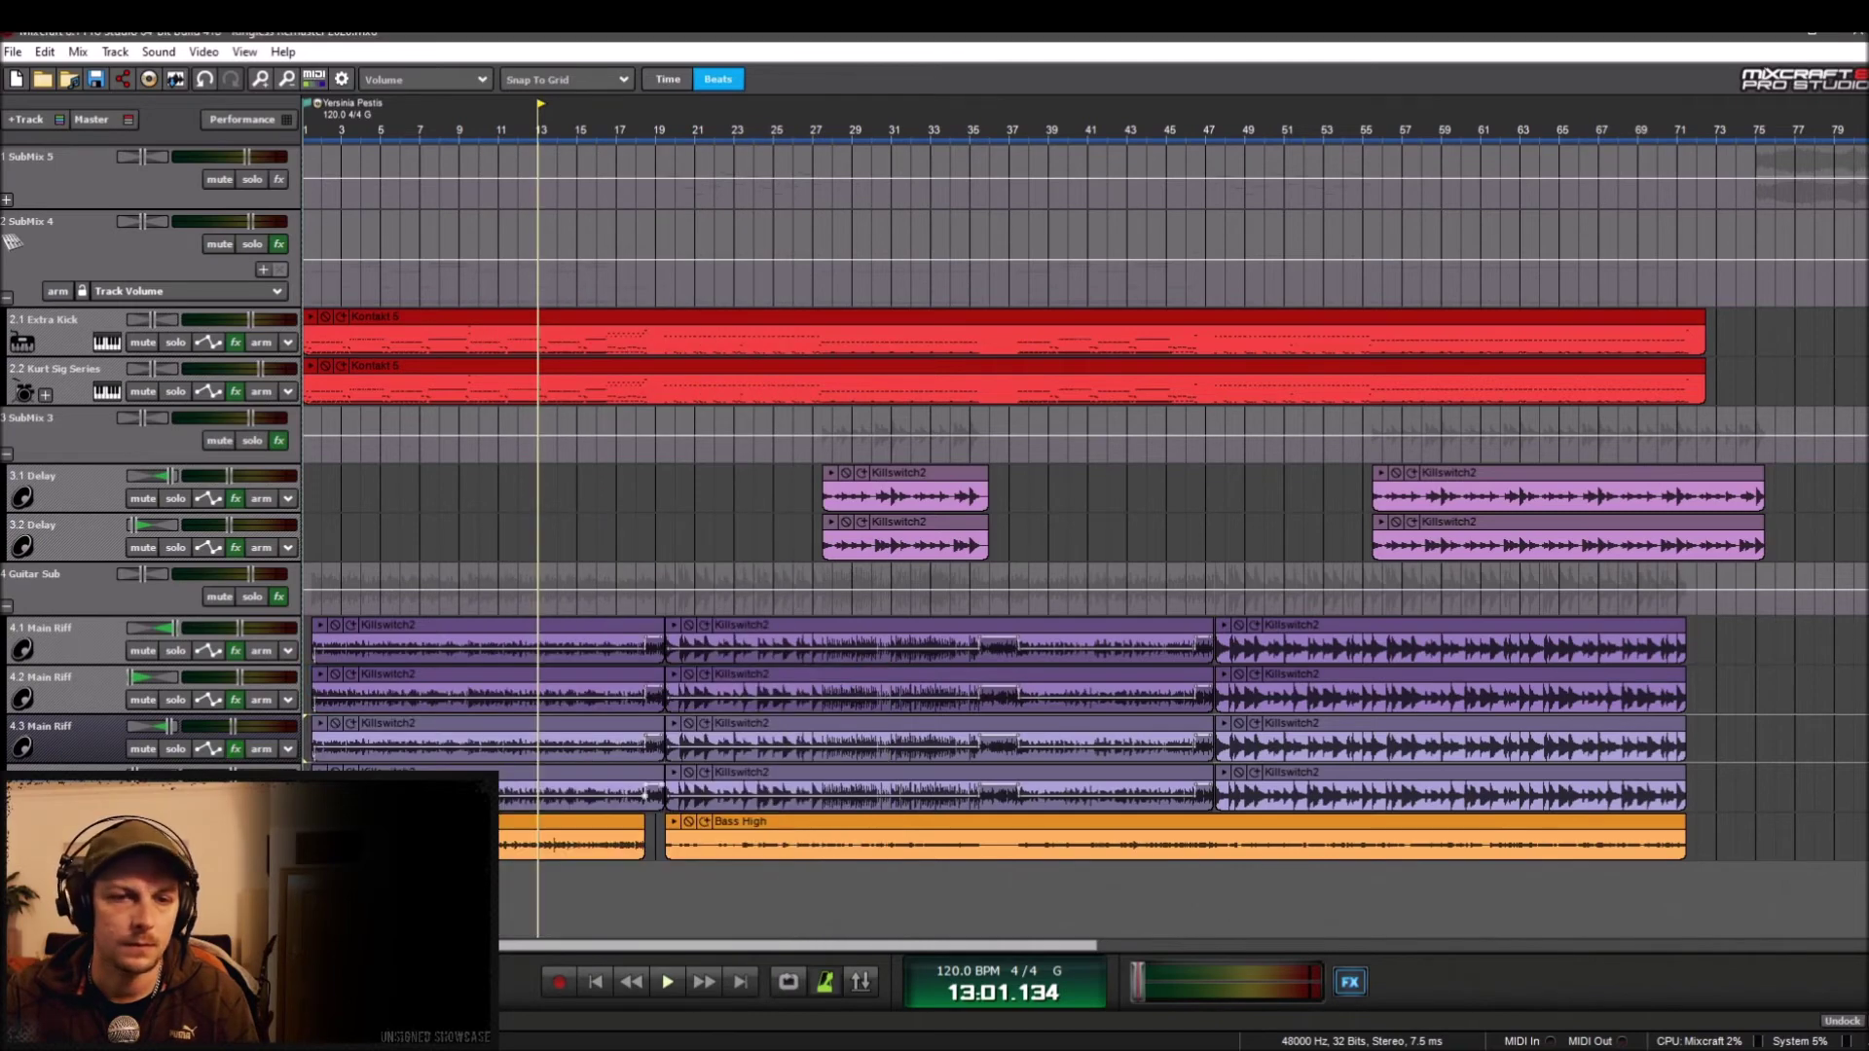
Step: Load the Distortion - Amp Sigma effect chain on track 4.4 Main Riff and close its effect list
{"action": "left_click", "coordinate": [235, 798]}
{"action": "left_click", "coordinate": [600, 774]}
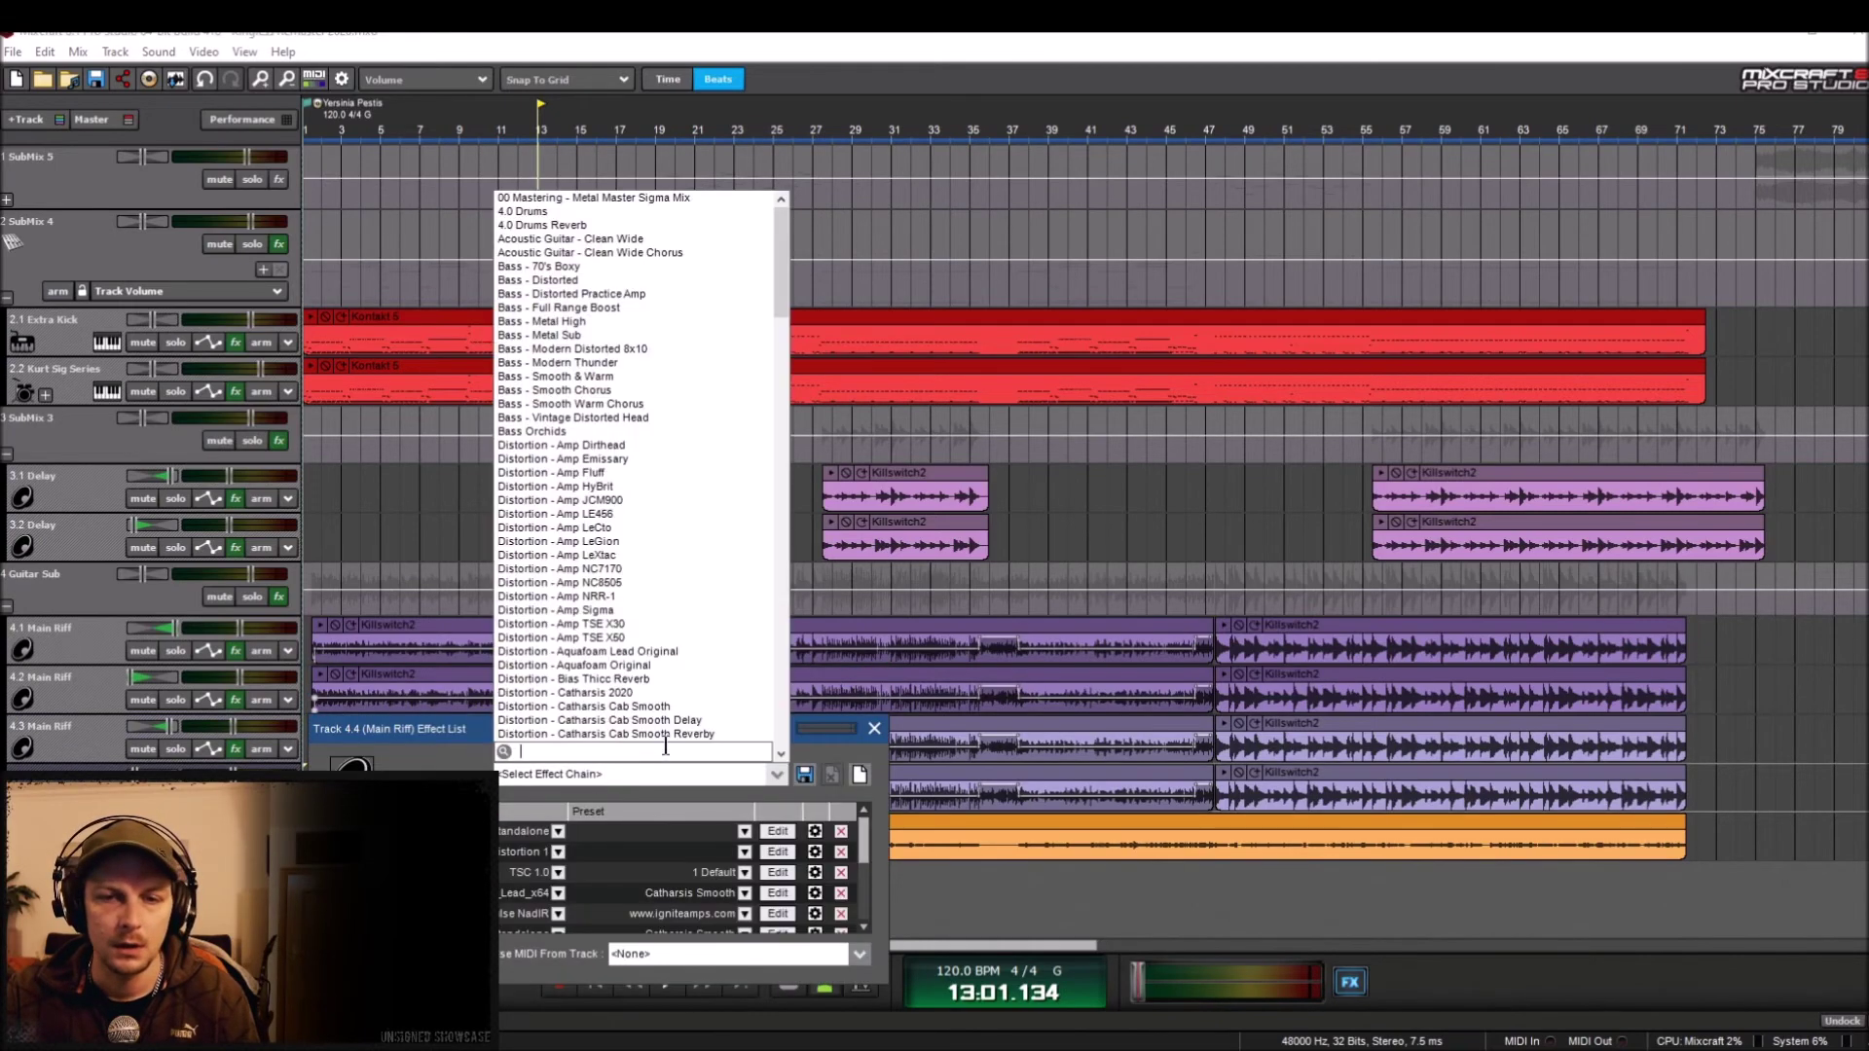
{"action": "left_click", "coordinate": [628, 612]}
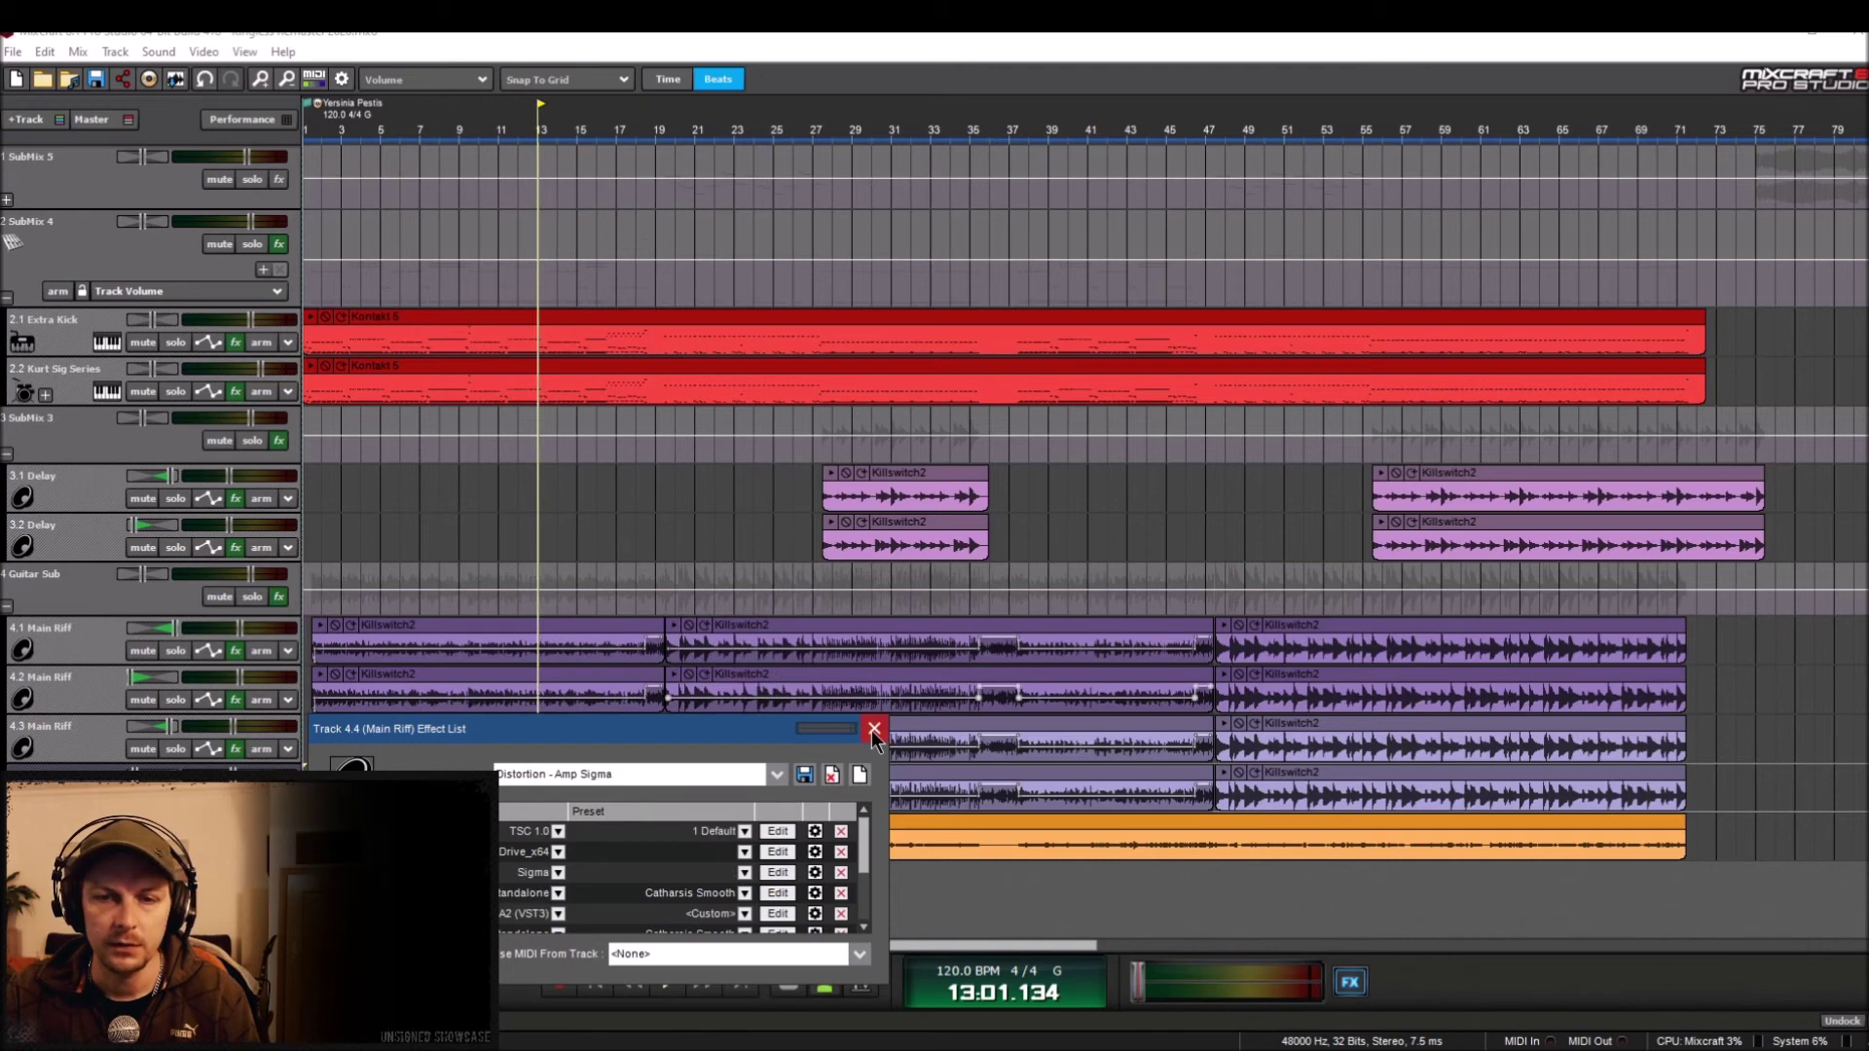
{"action": "left_click", "coordinate": [873, 729]}
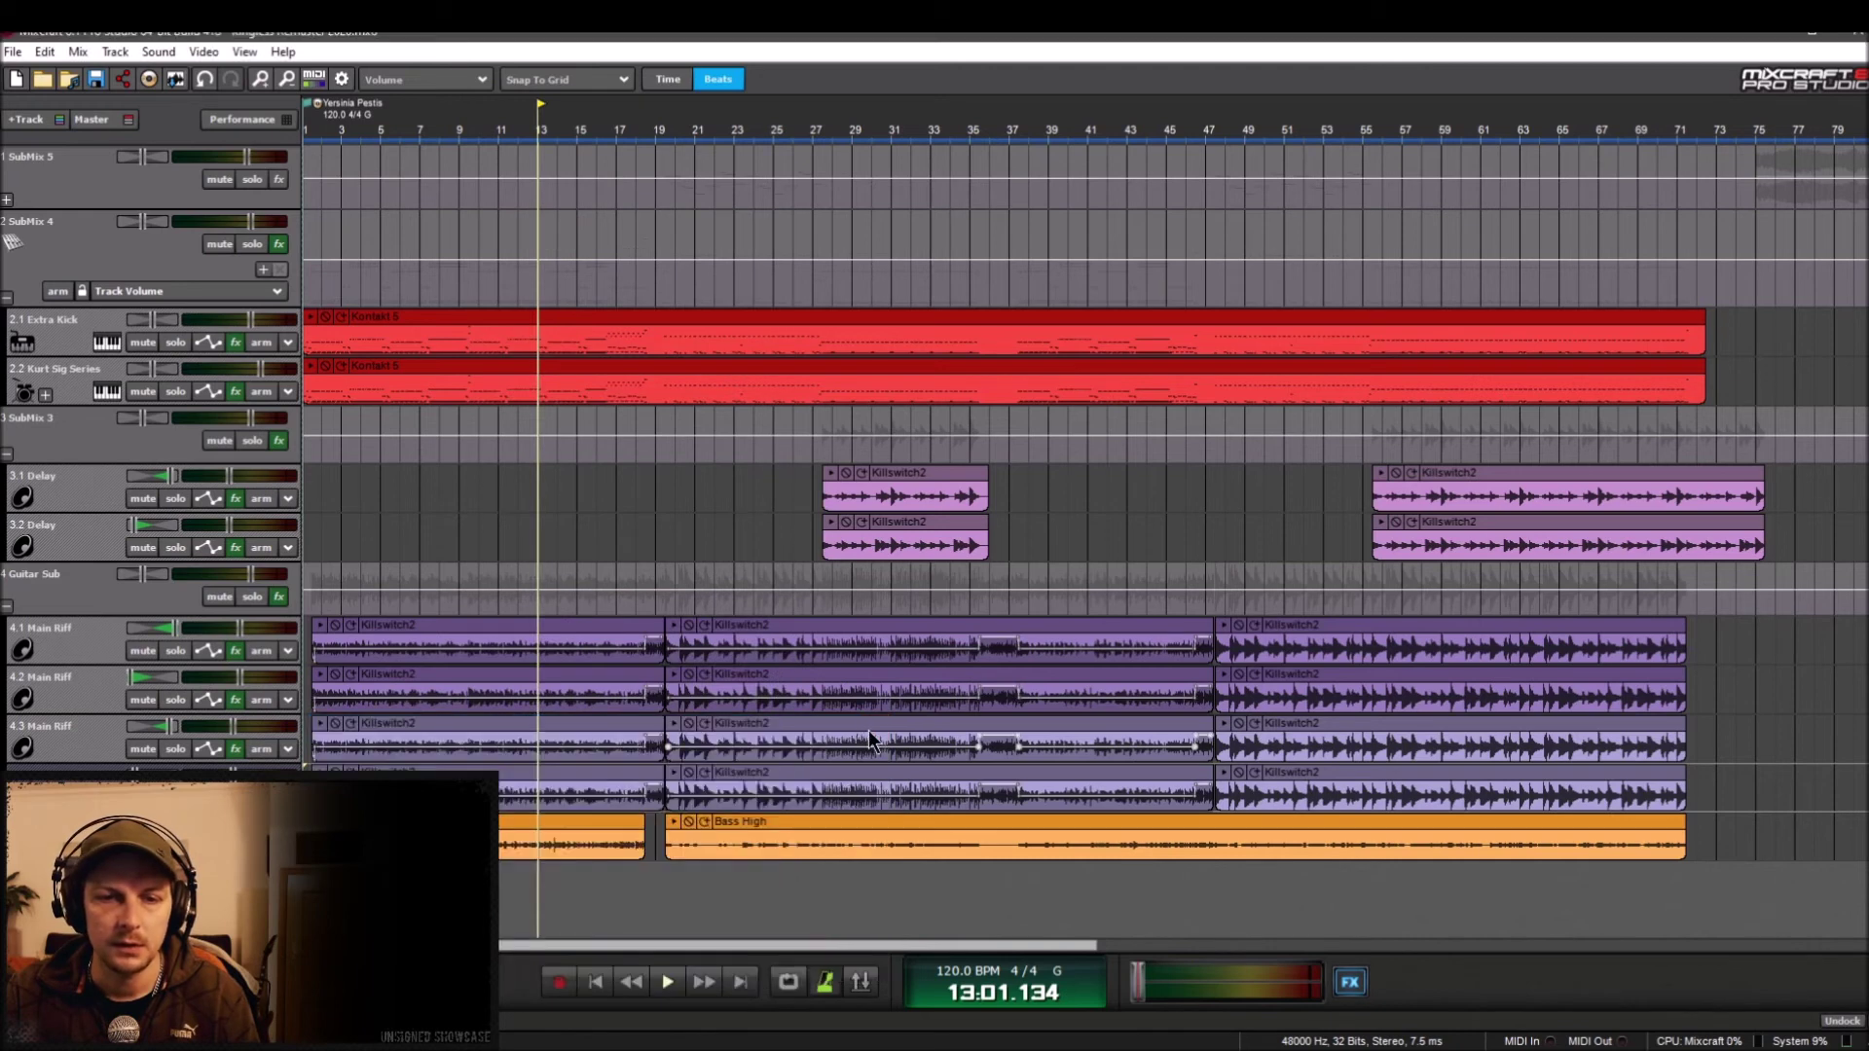
Step: Play the song from the start to listen to all four guitar tracks through Sigma, and stop playback
{"action": "left_click", "coordinate": [596, 983]}
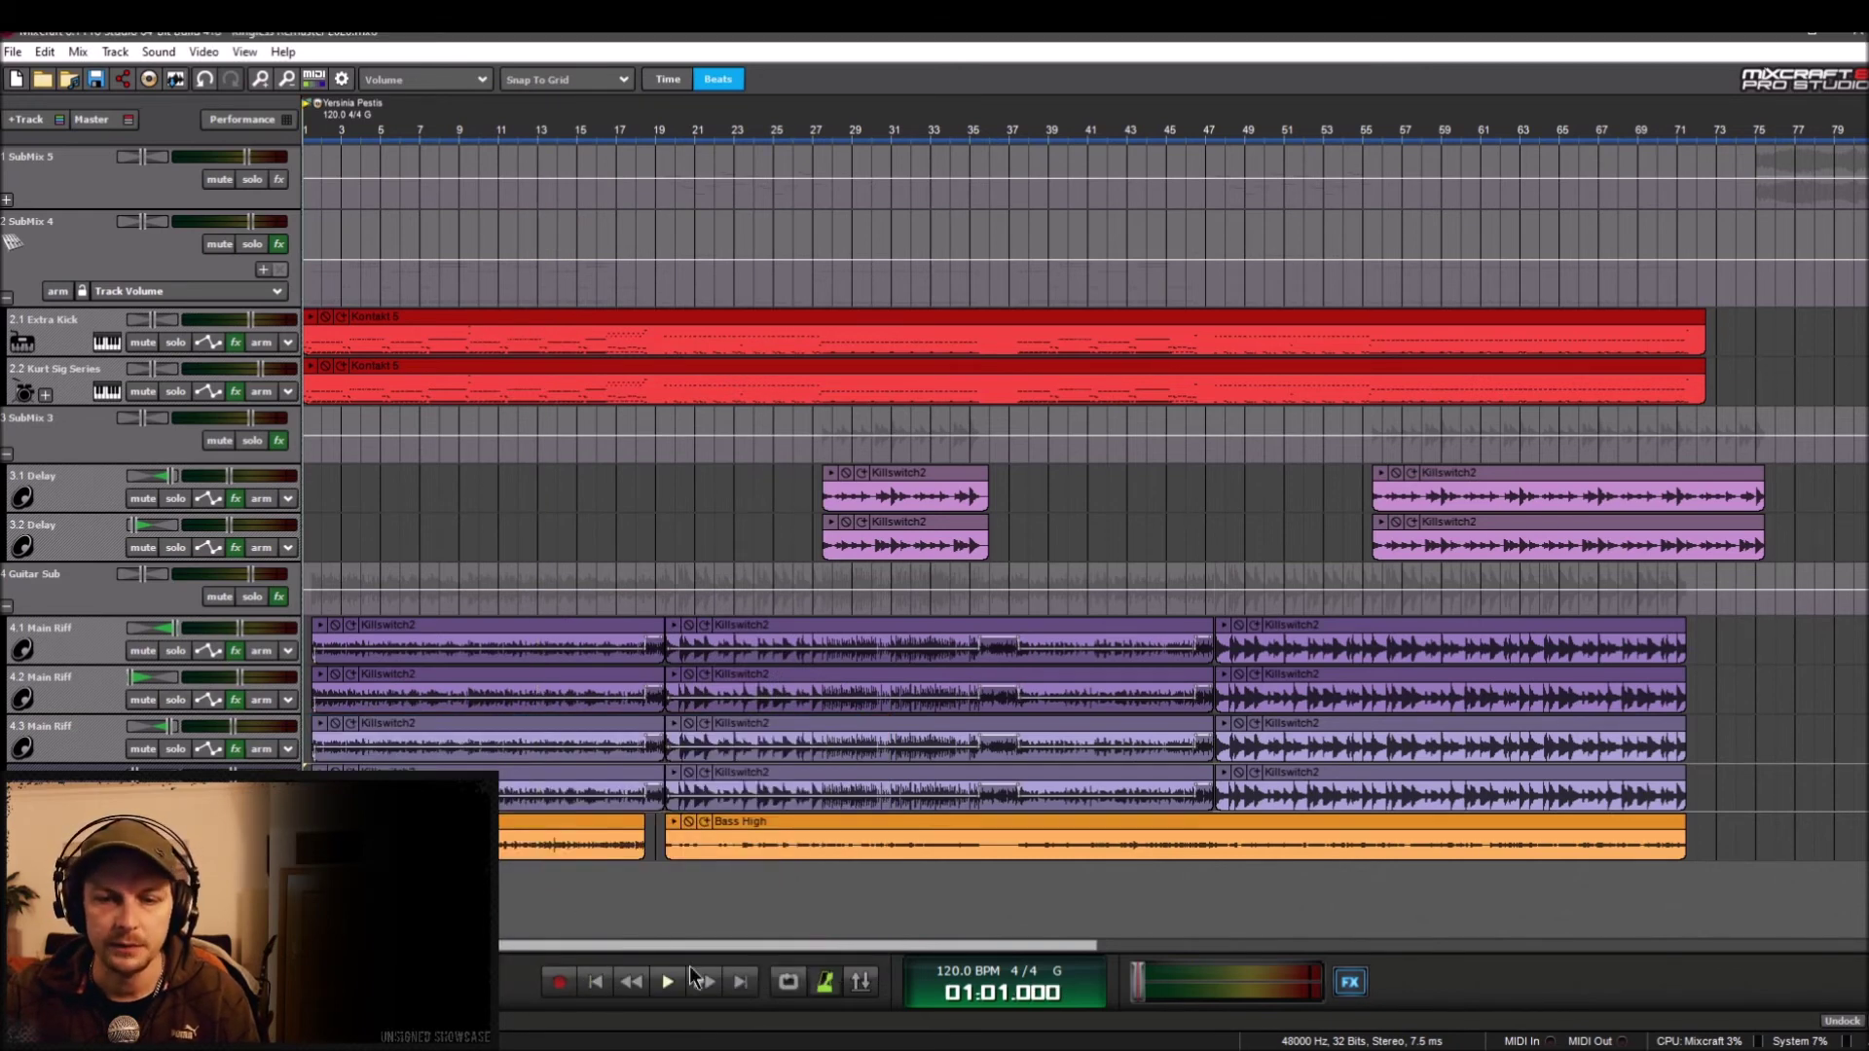
{"action": "left_click", "coordinate": [669, 984]}
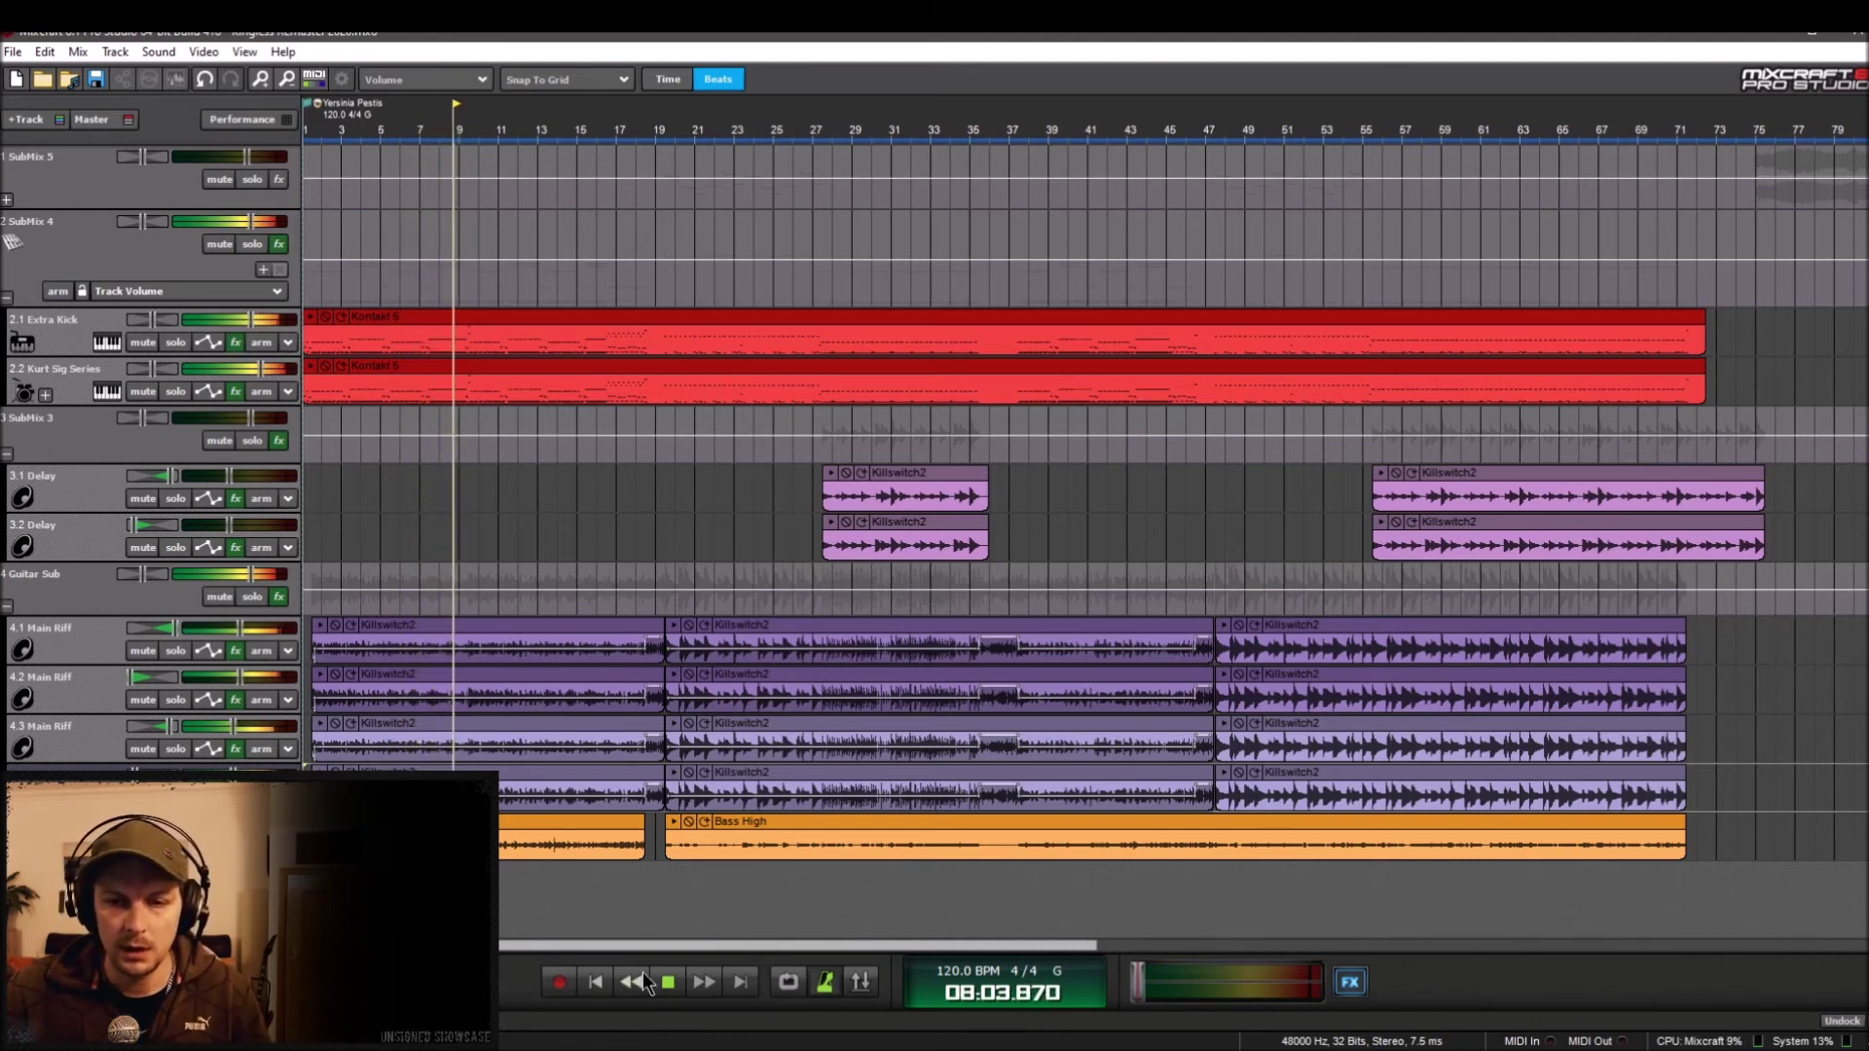
{"action": "left_click", "coordinate": [668, 983]}
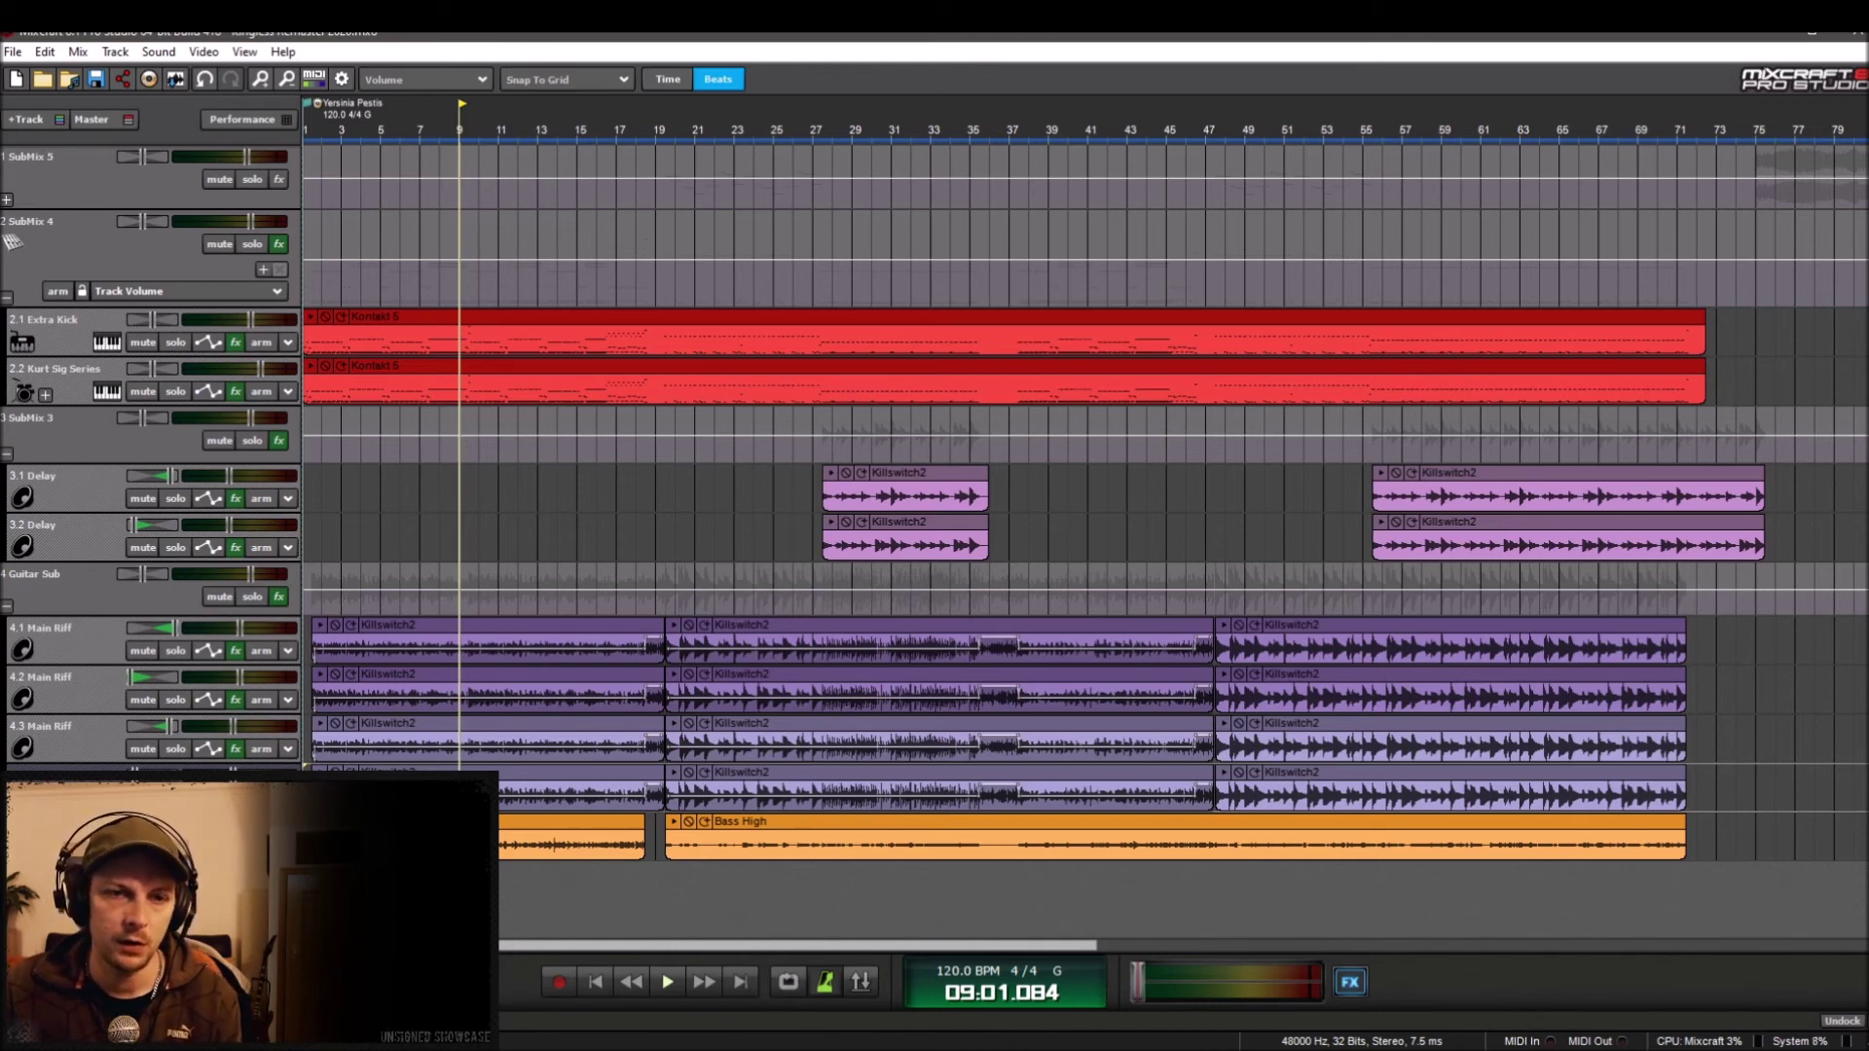
Step: Load the Distortion - Amp Fluff effect chain on track 4.1 Main Riff and close its effect list
{"action": "left_click", "coordinate": [236, 649]}
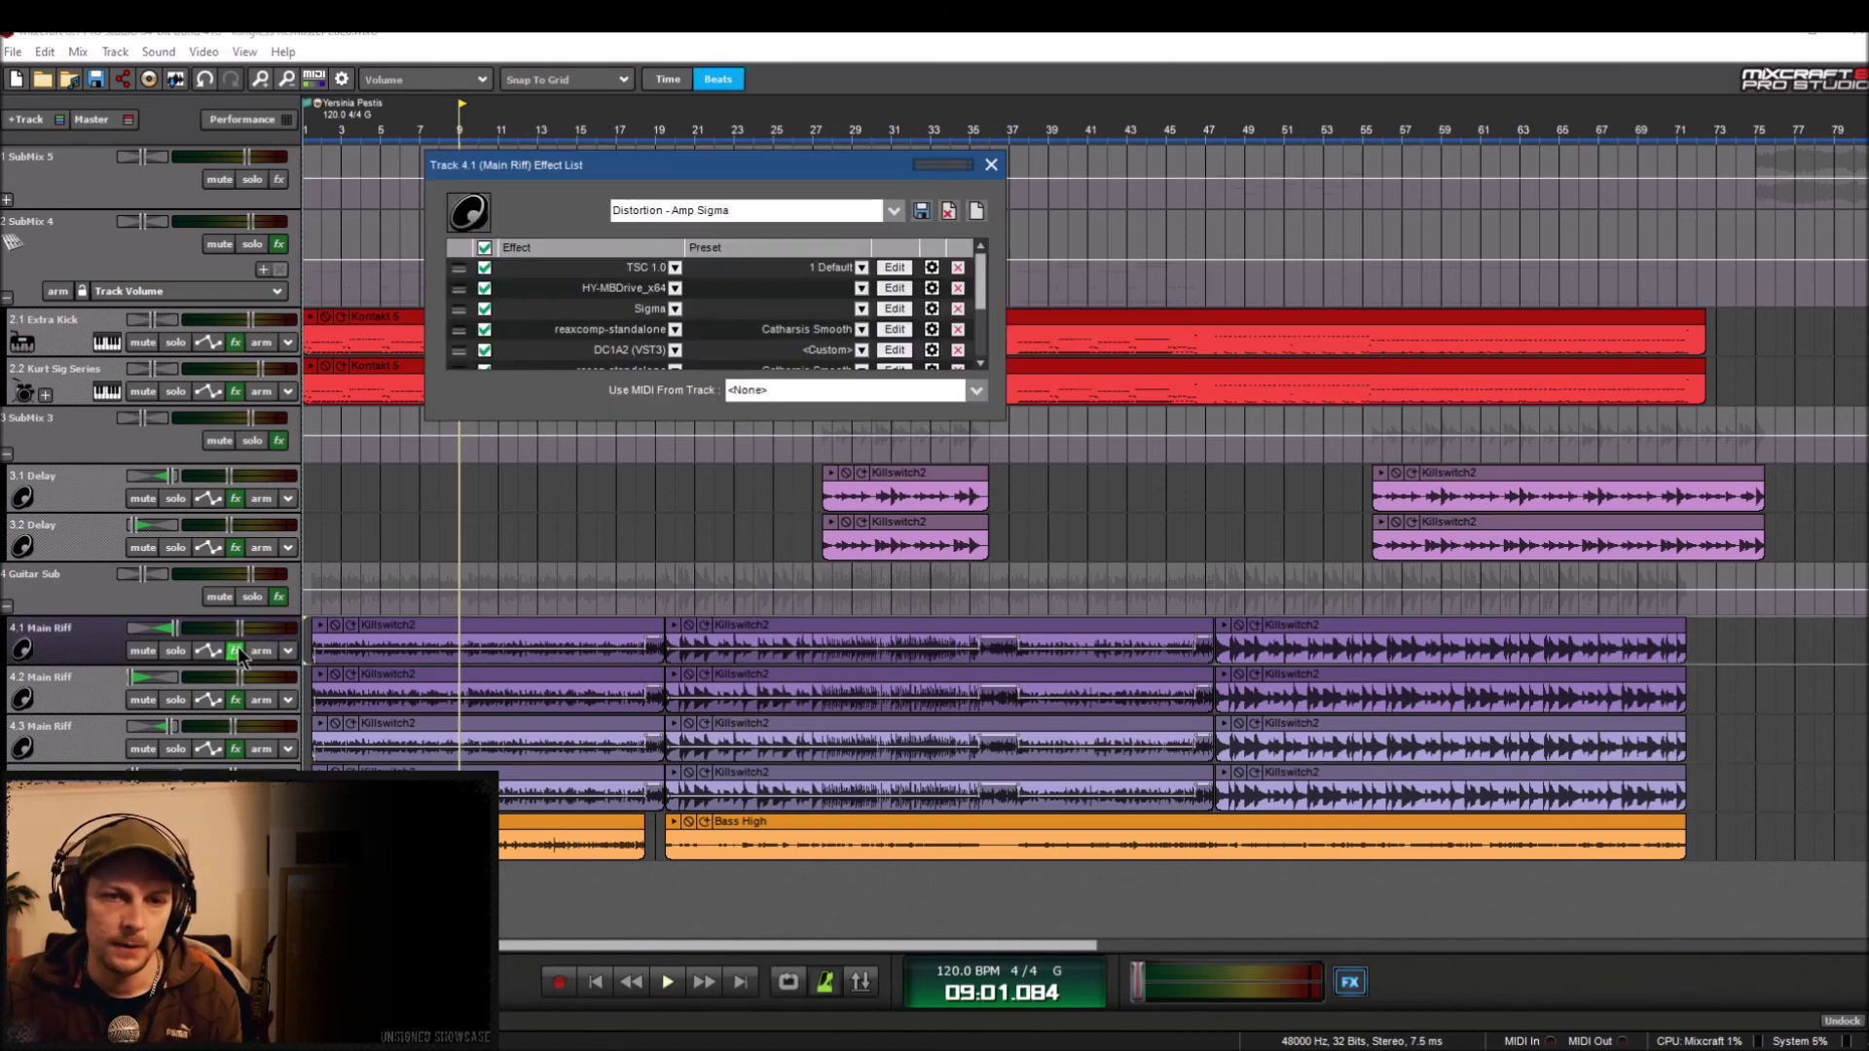
{"action": "left_click", "coordinate": [693, 217]}
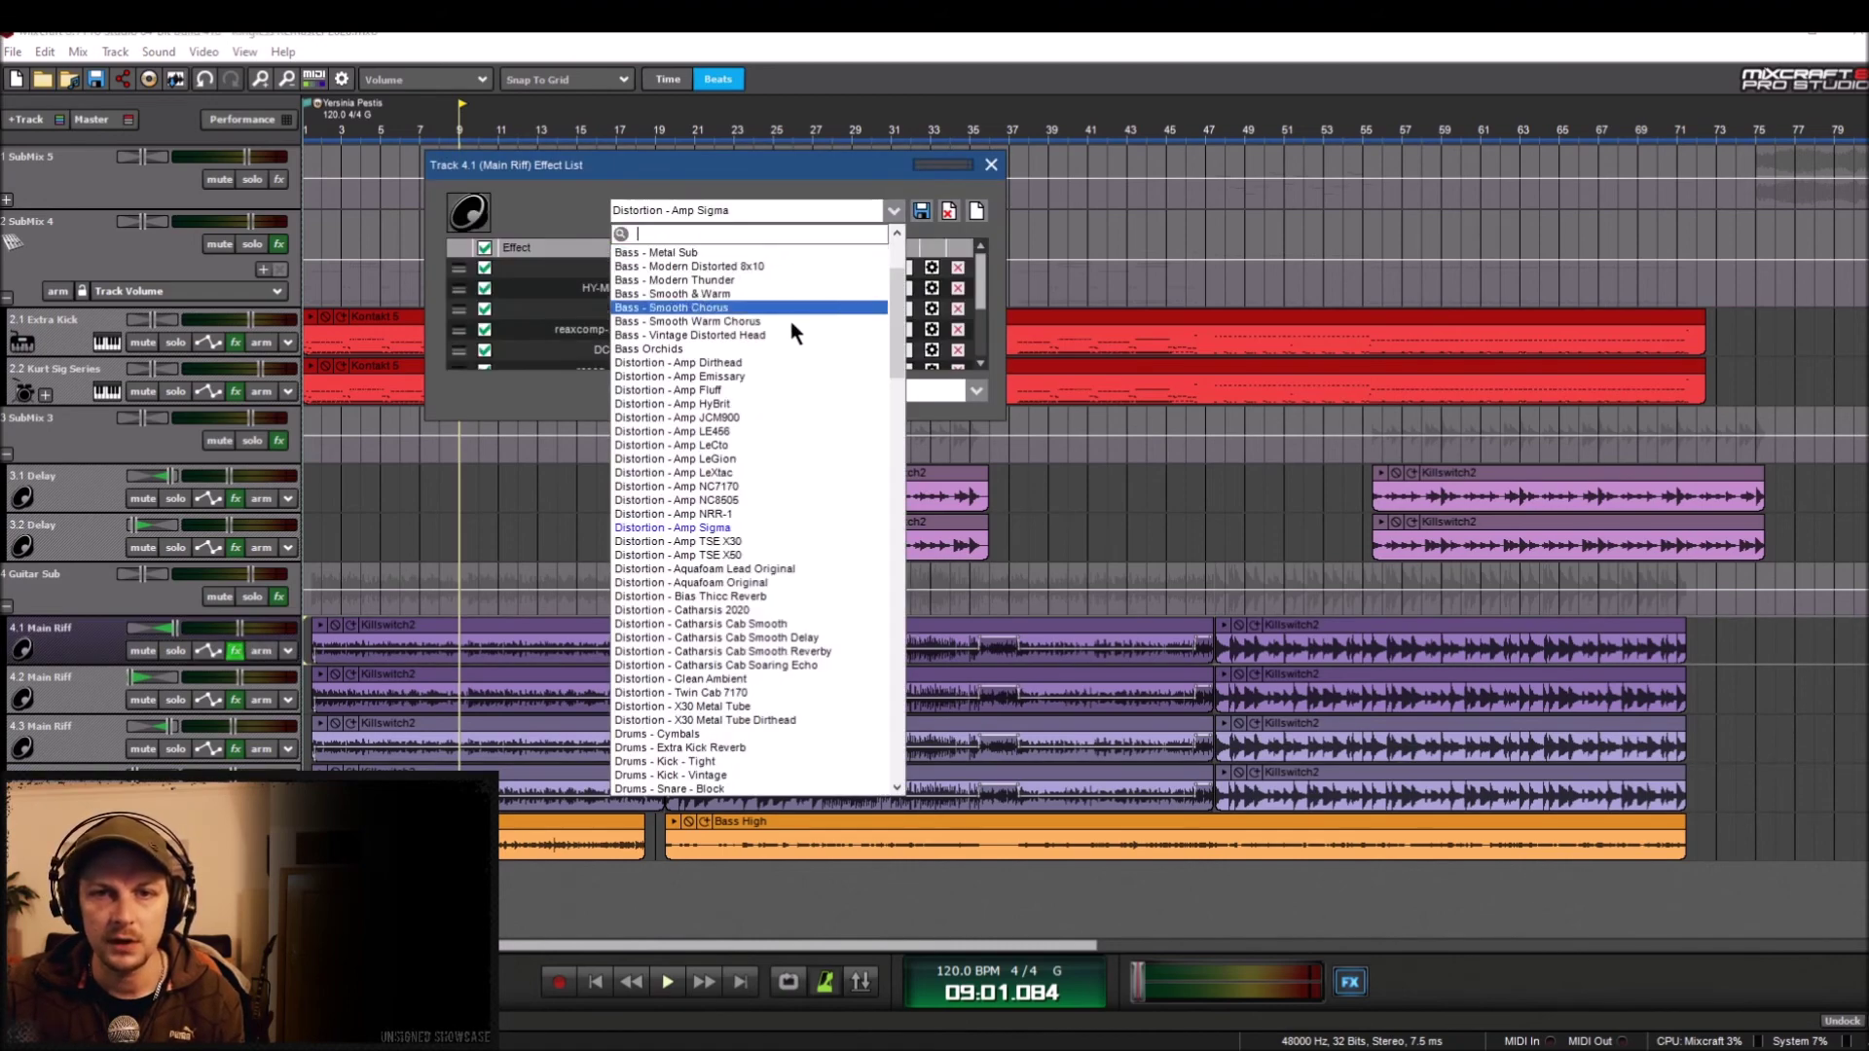
{"action": "left_click", "coordinate": [710, 390]}
{"action": "left_click", "coordinate": [990, 164]}
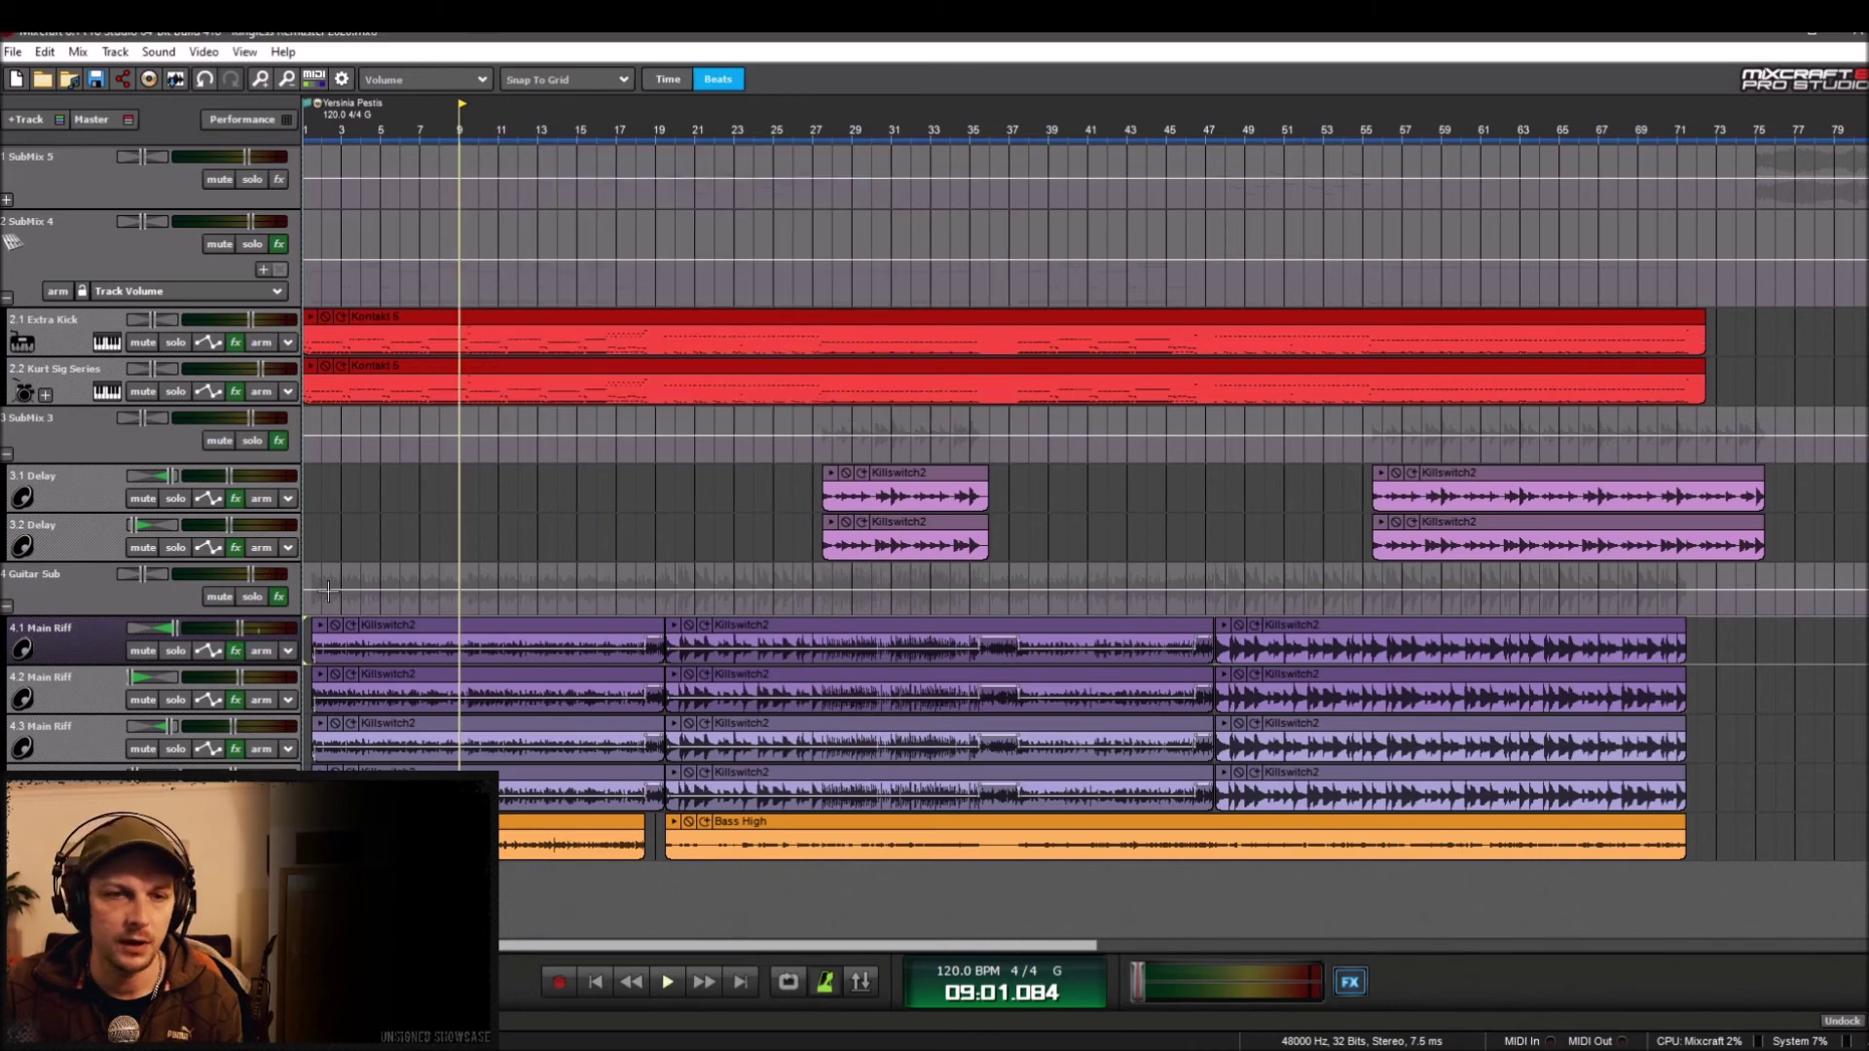
Step: Load the Distortion - Amp Fluff effect chain on track 4.2 Main Riff and close its effect list
{"action": "left_click", "coordinate": [237, 699]}
{"action": "left_click", "coordinate": [664, 493]}
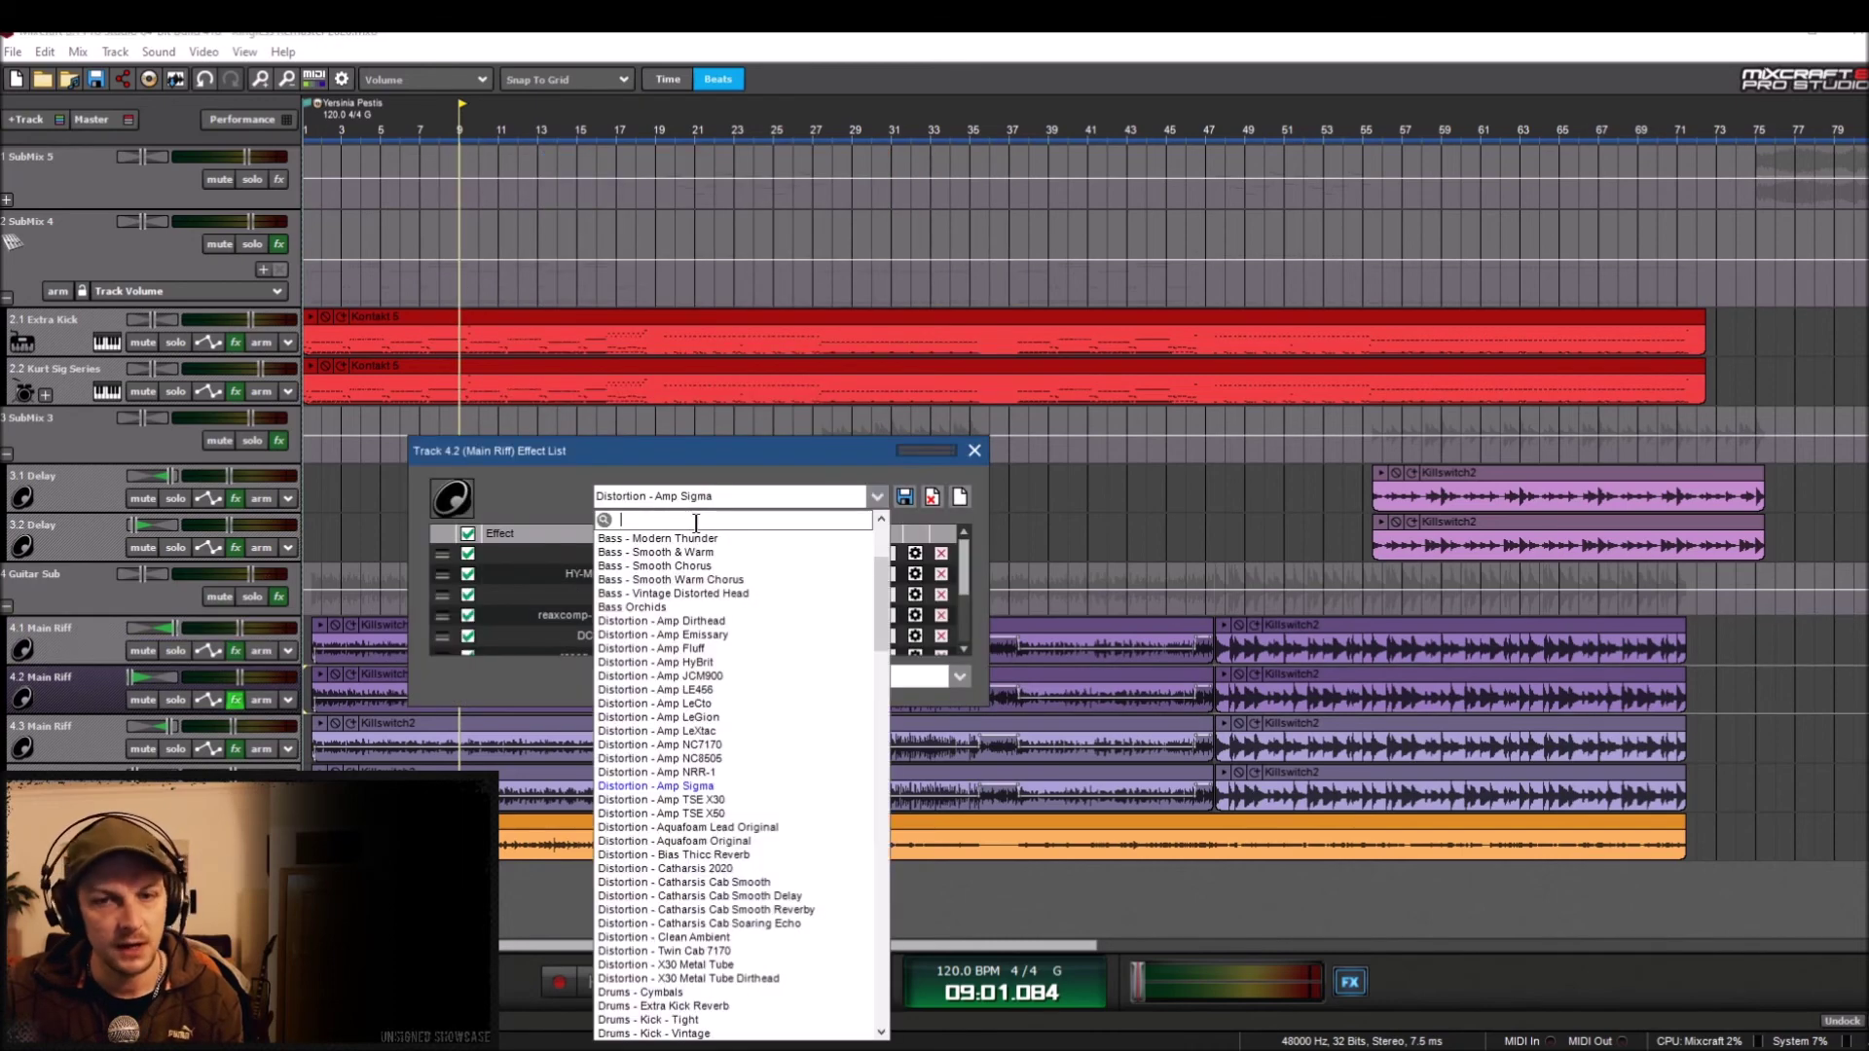
{"action": "left_click", "coordinate": [728, 648]}
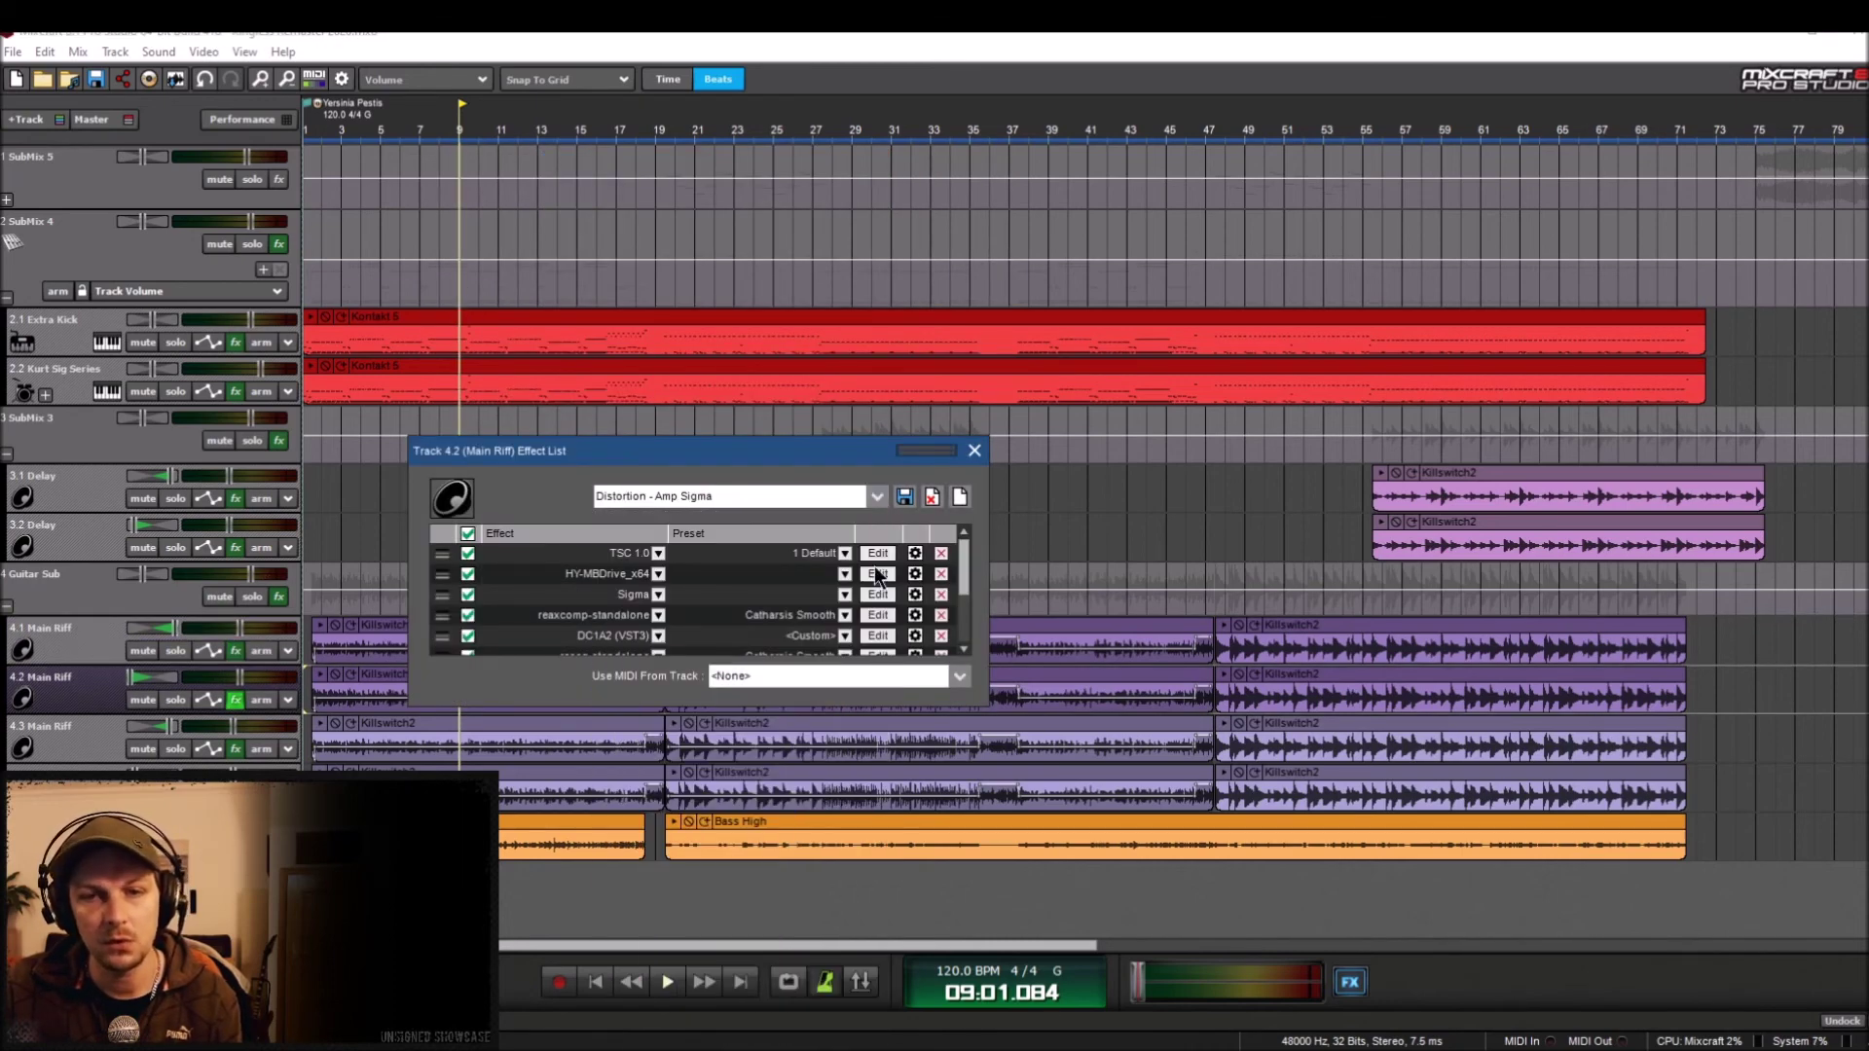
{"action": "left_click", "coordinate": [973, 450]}
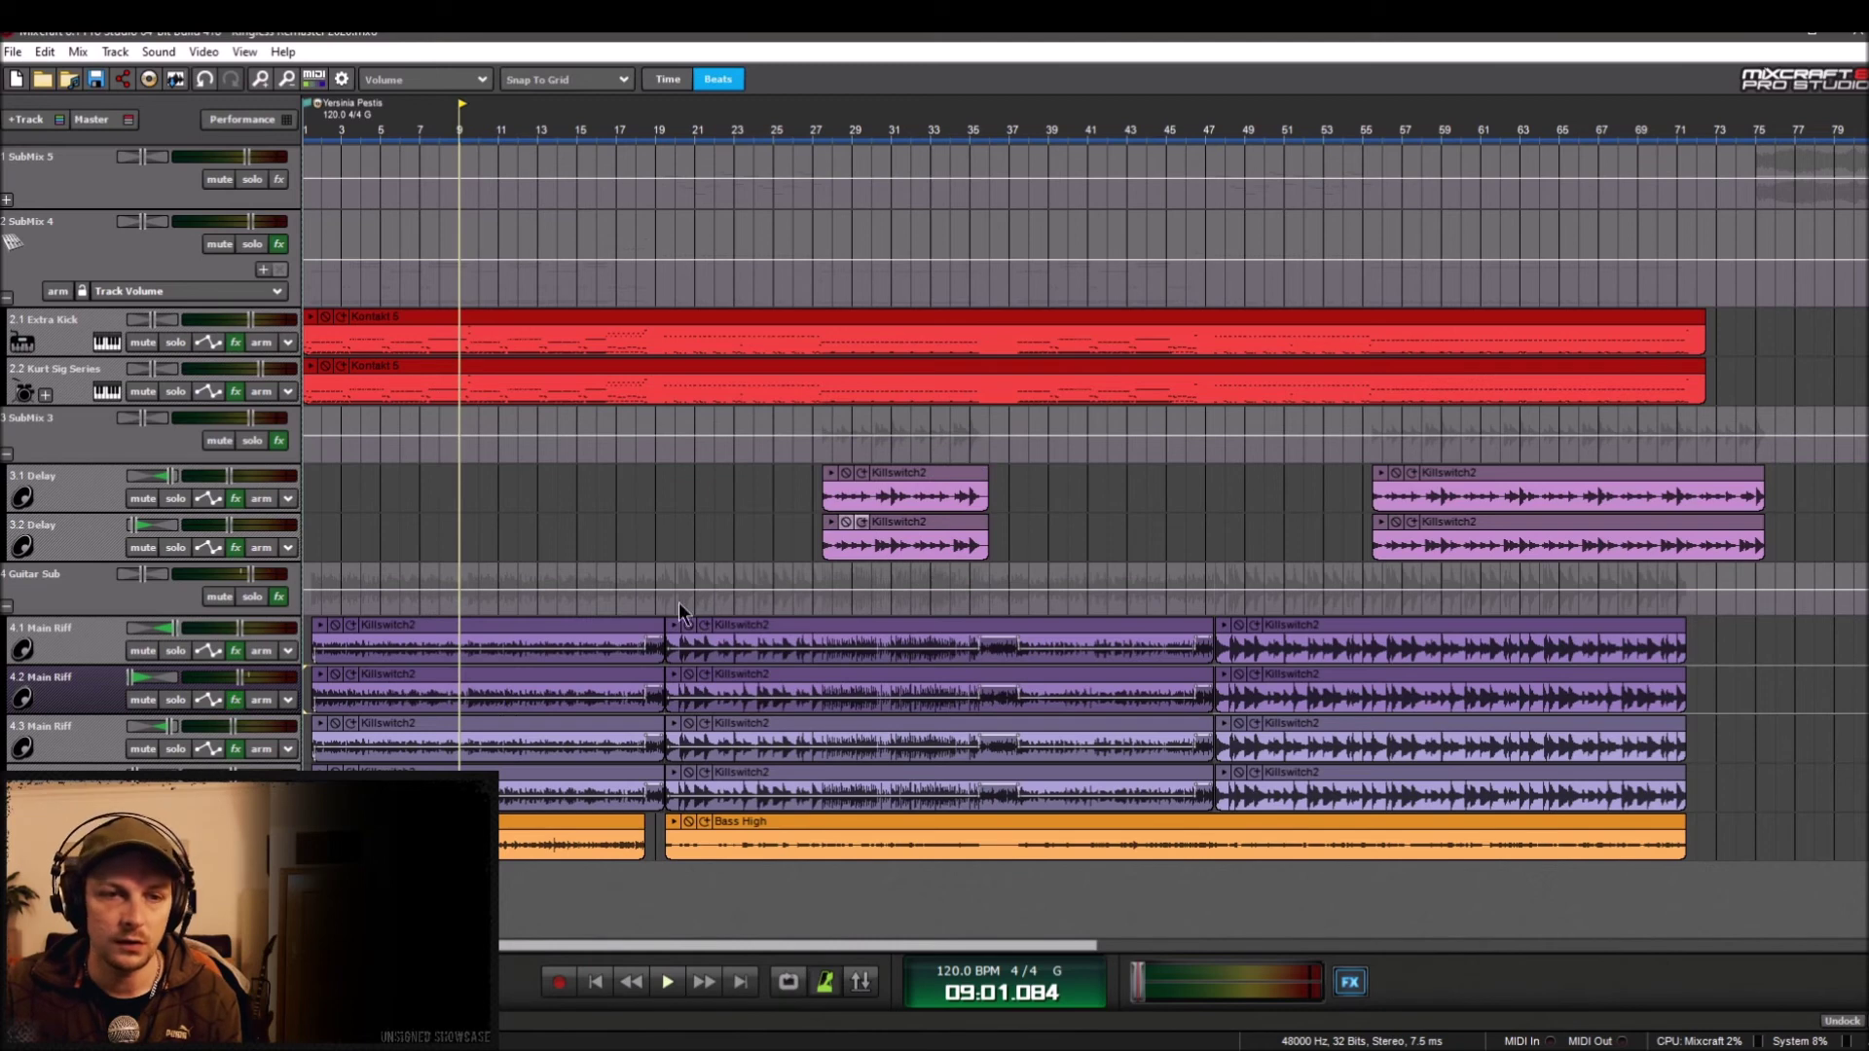
Step: Load the Distortion - Amp Fluff effect chain on track 4.3 Main Riff and close its effect list
{"action": "left_click", "coordinate": [235, 749]}
{"action": "left_click", "coordinate": [582, 724]}
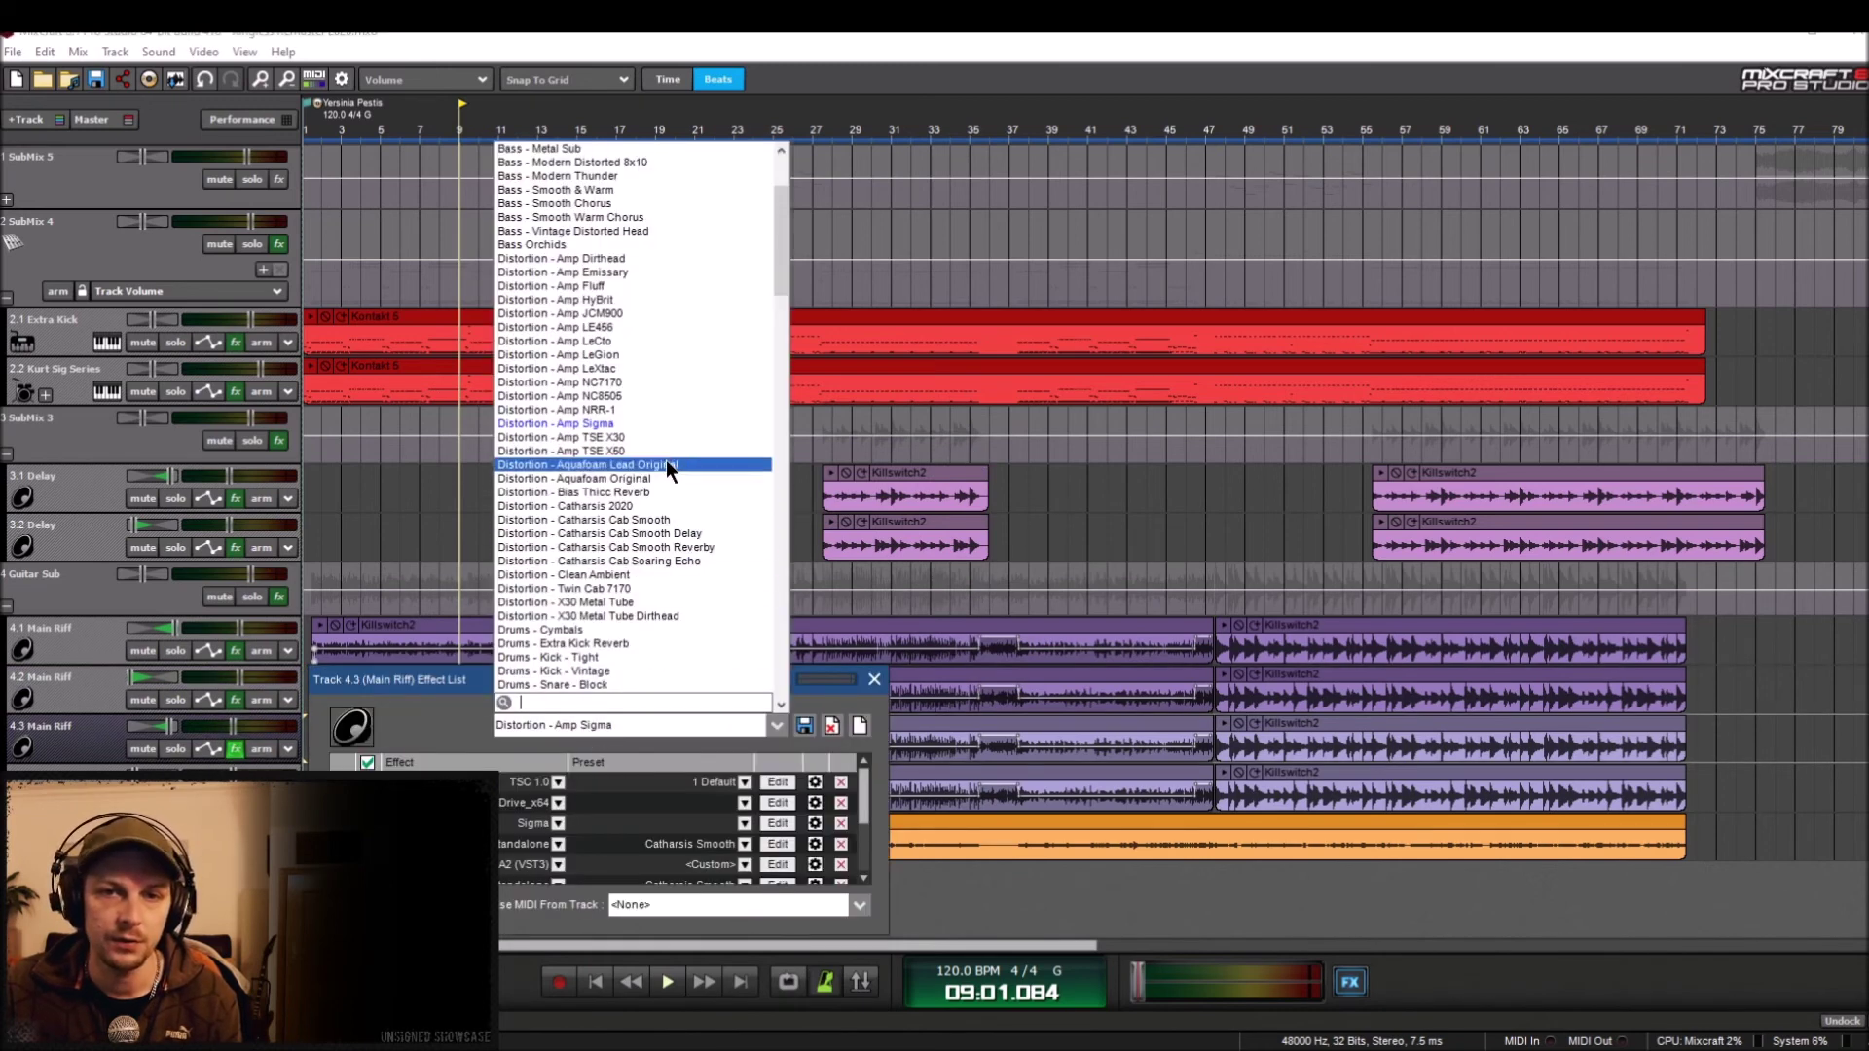
{"action": "left_click", "coordinate": [622, 287]}
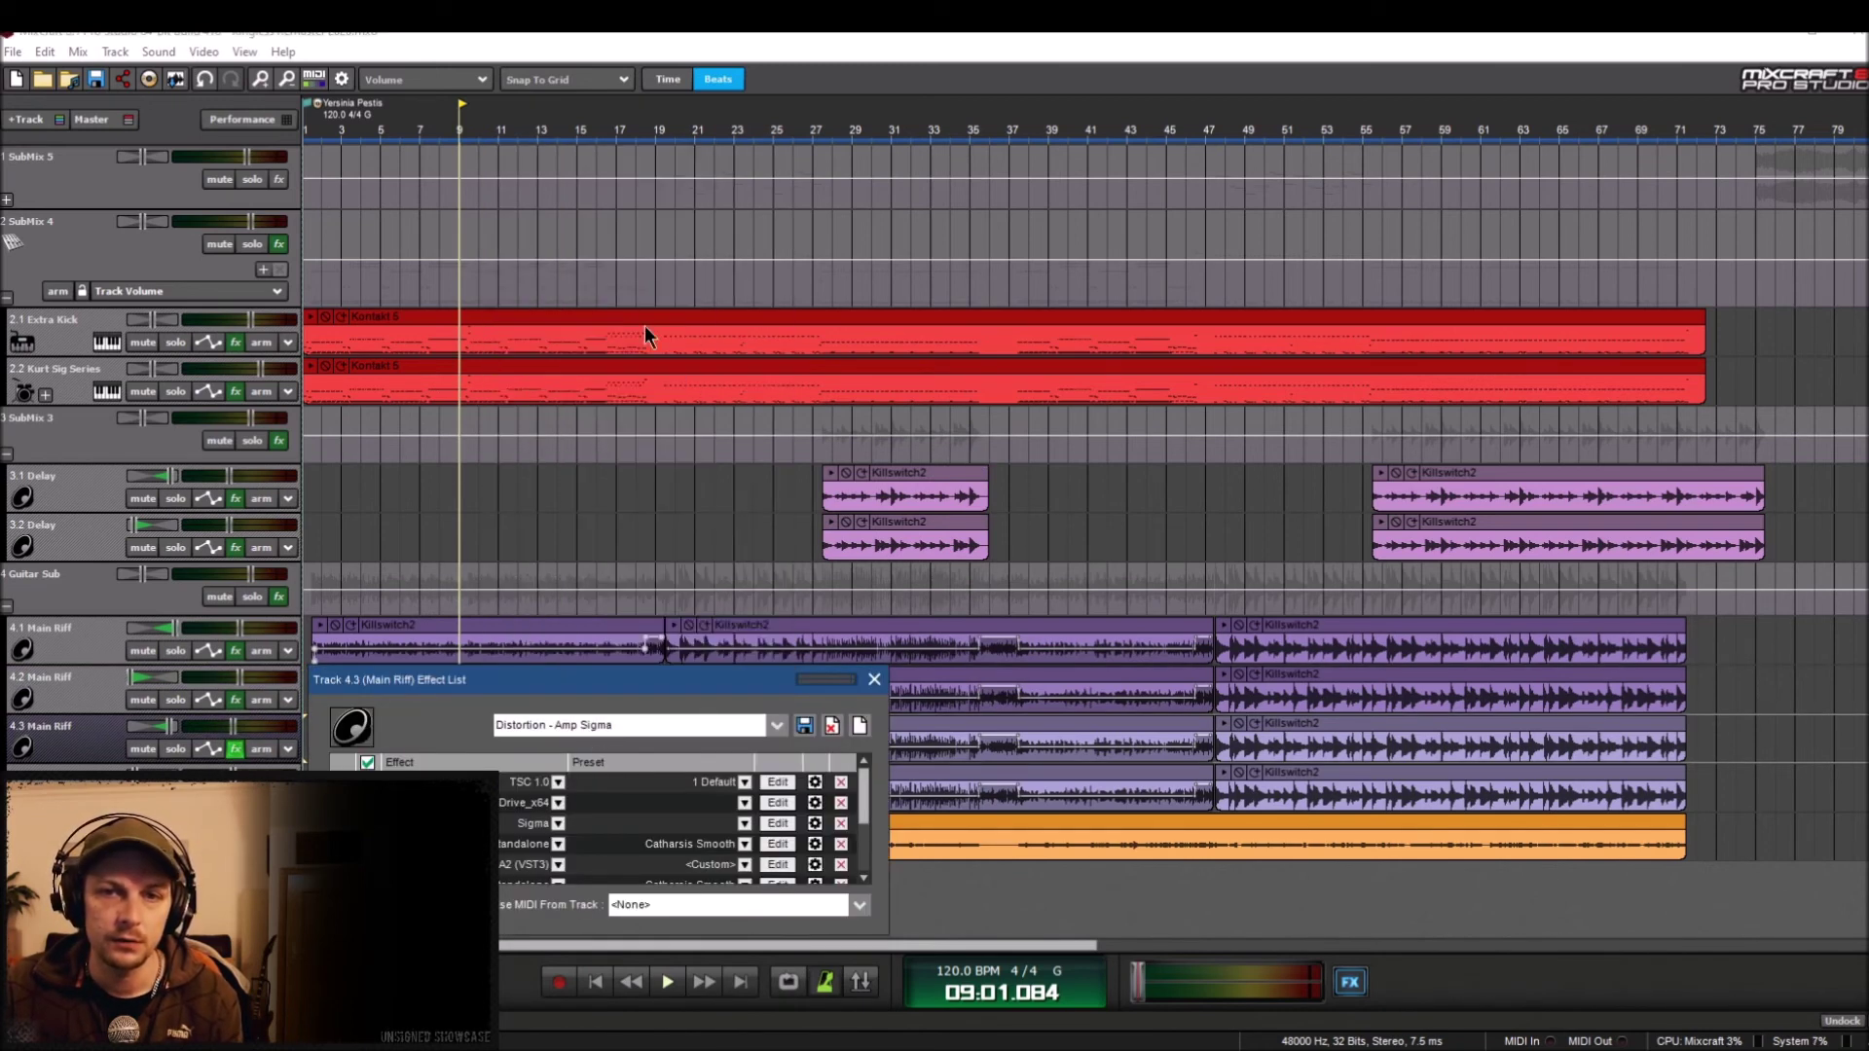
{"action": "left_click", "coordinate": [874, 679]}
Step: Load the Distortion - Amp Fluff effect chain on track 4.4 Main Riff and close its effect list
{"action": "left_click", "coordinate": [235, 797]}
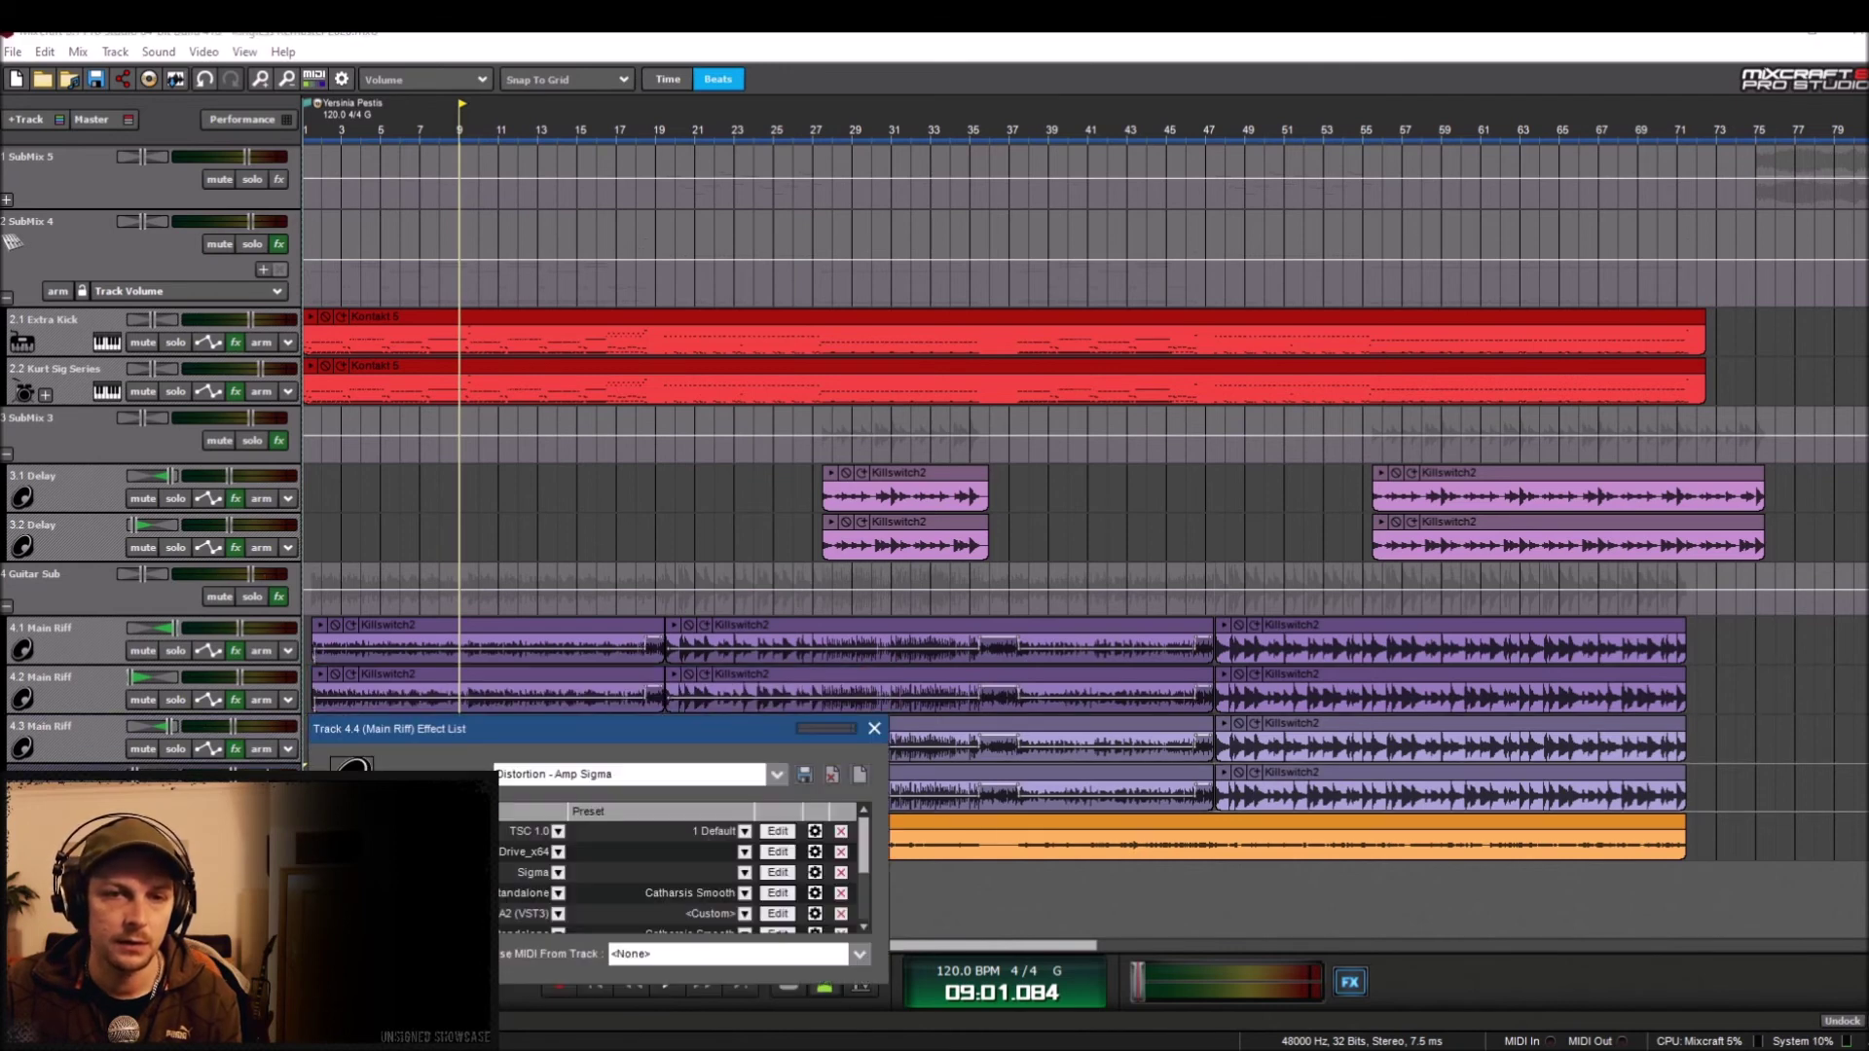
{"action": "left_click", "coordinate": [640, 773]}
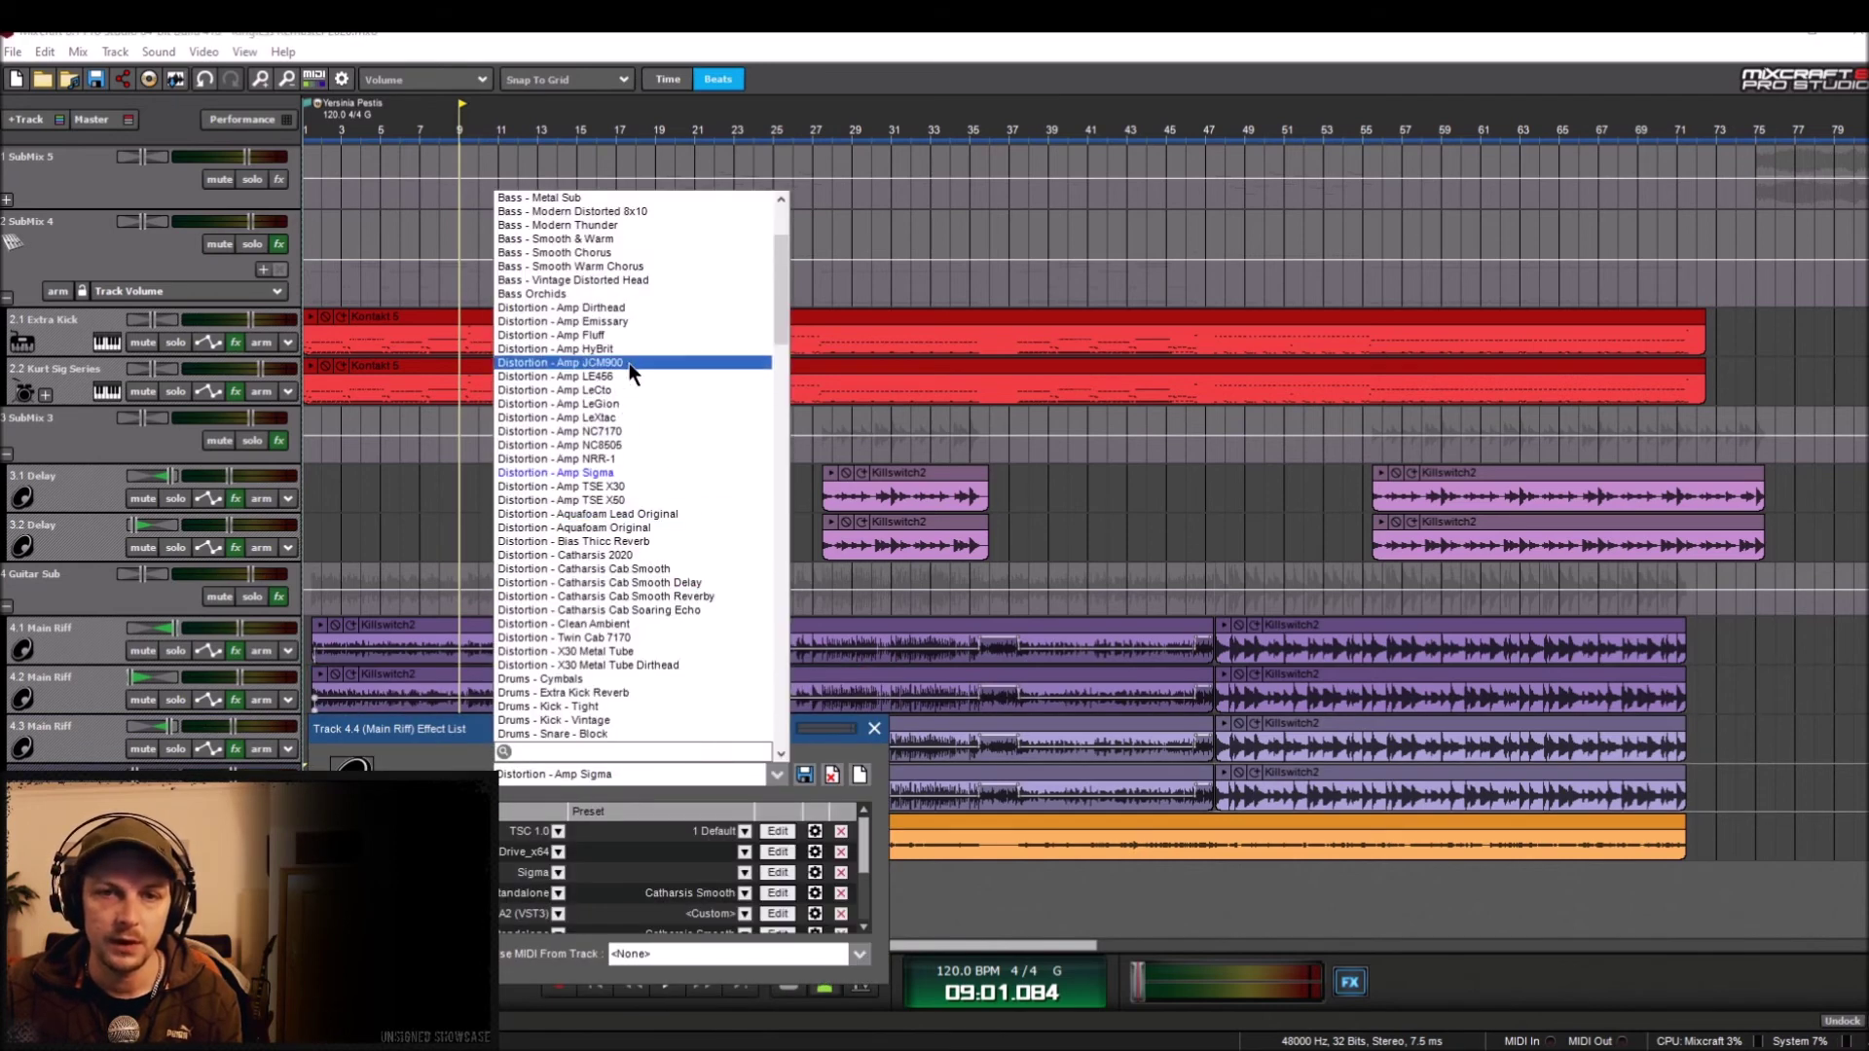
{"action": "left_click", "coordinate": [631, 335]}
{"action": "left_click", "coordinate": [874, 729]}
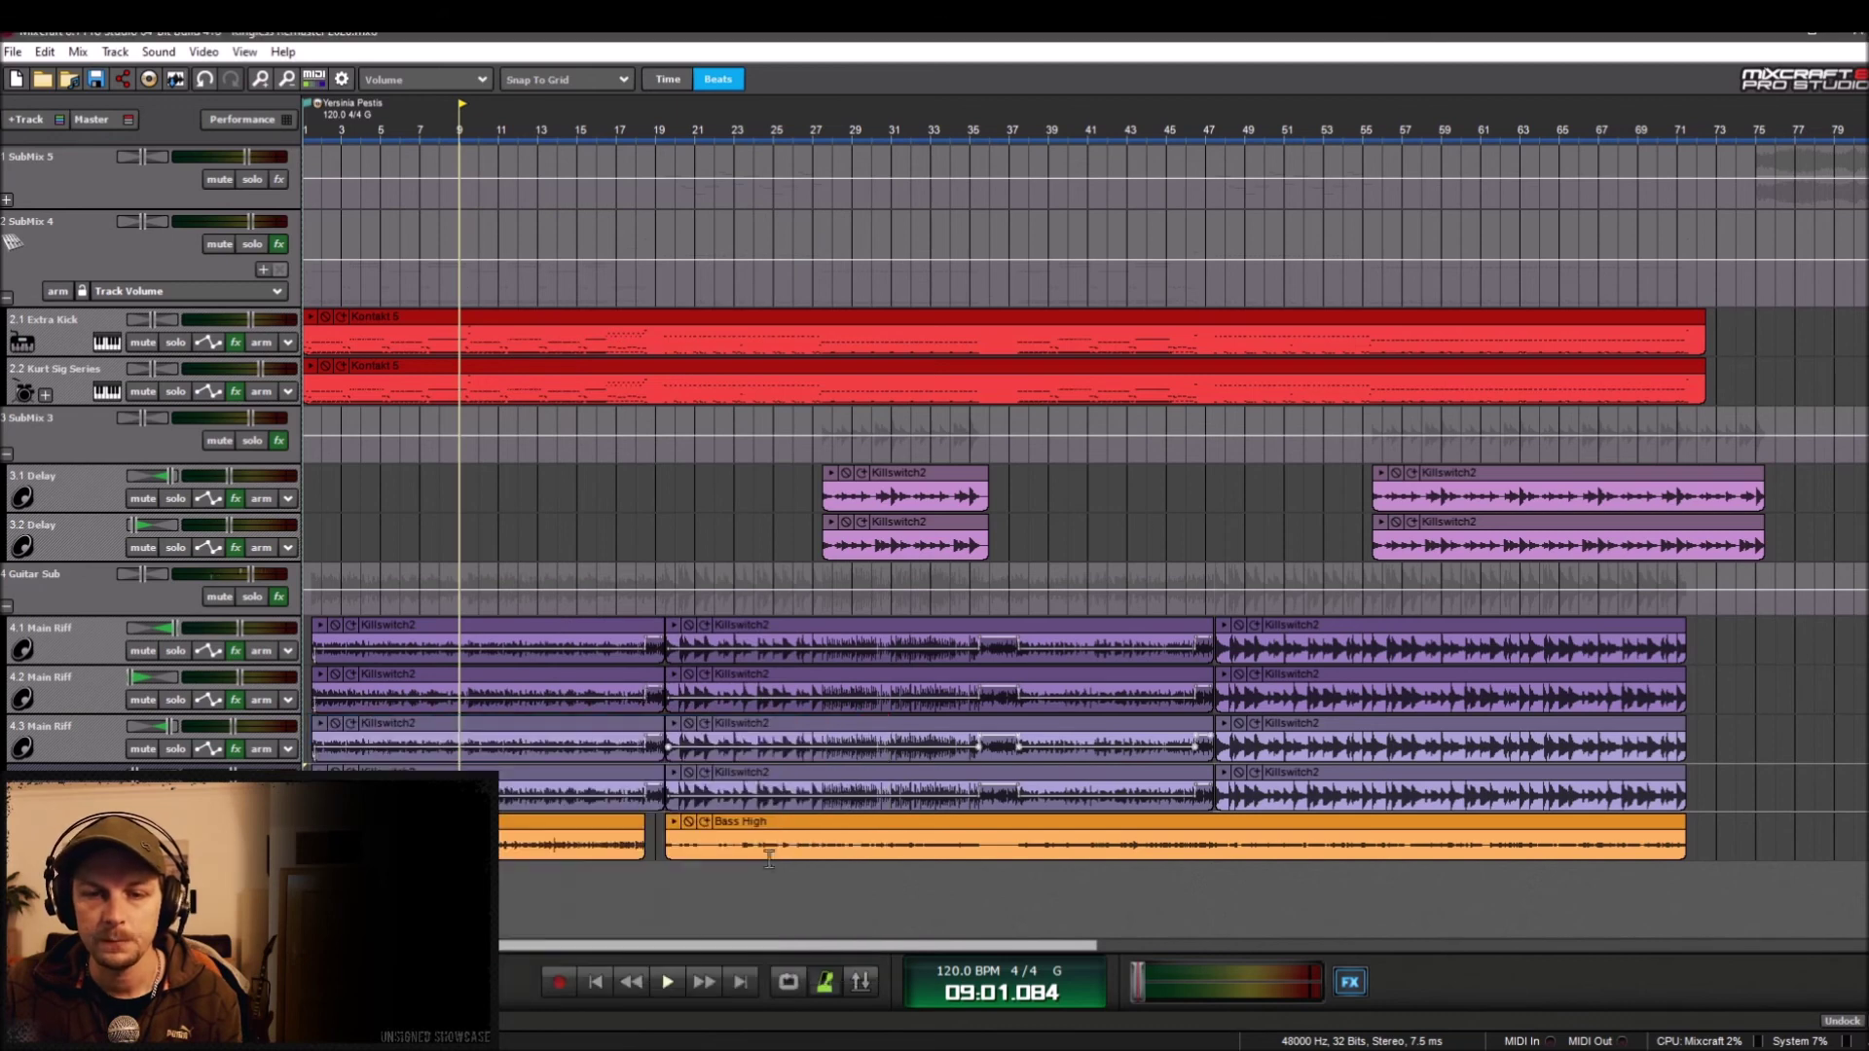
Step: Play the song from the start, slightly lower the volume of tracks 4.1 and 4.2 Main Riff while listening, and stop playback
{"action": "left_click", "coordinate": [594, 982]}
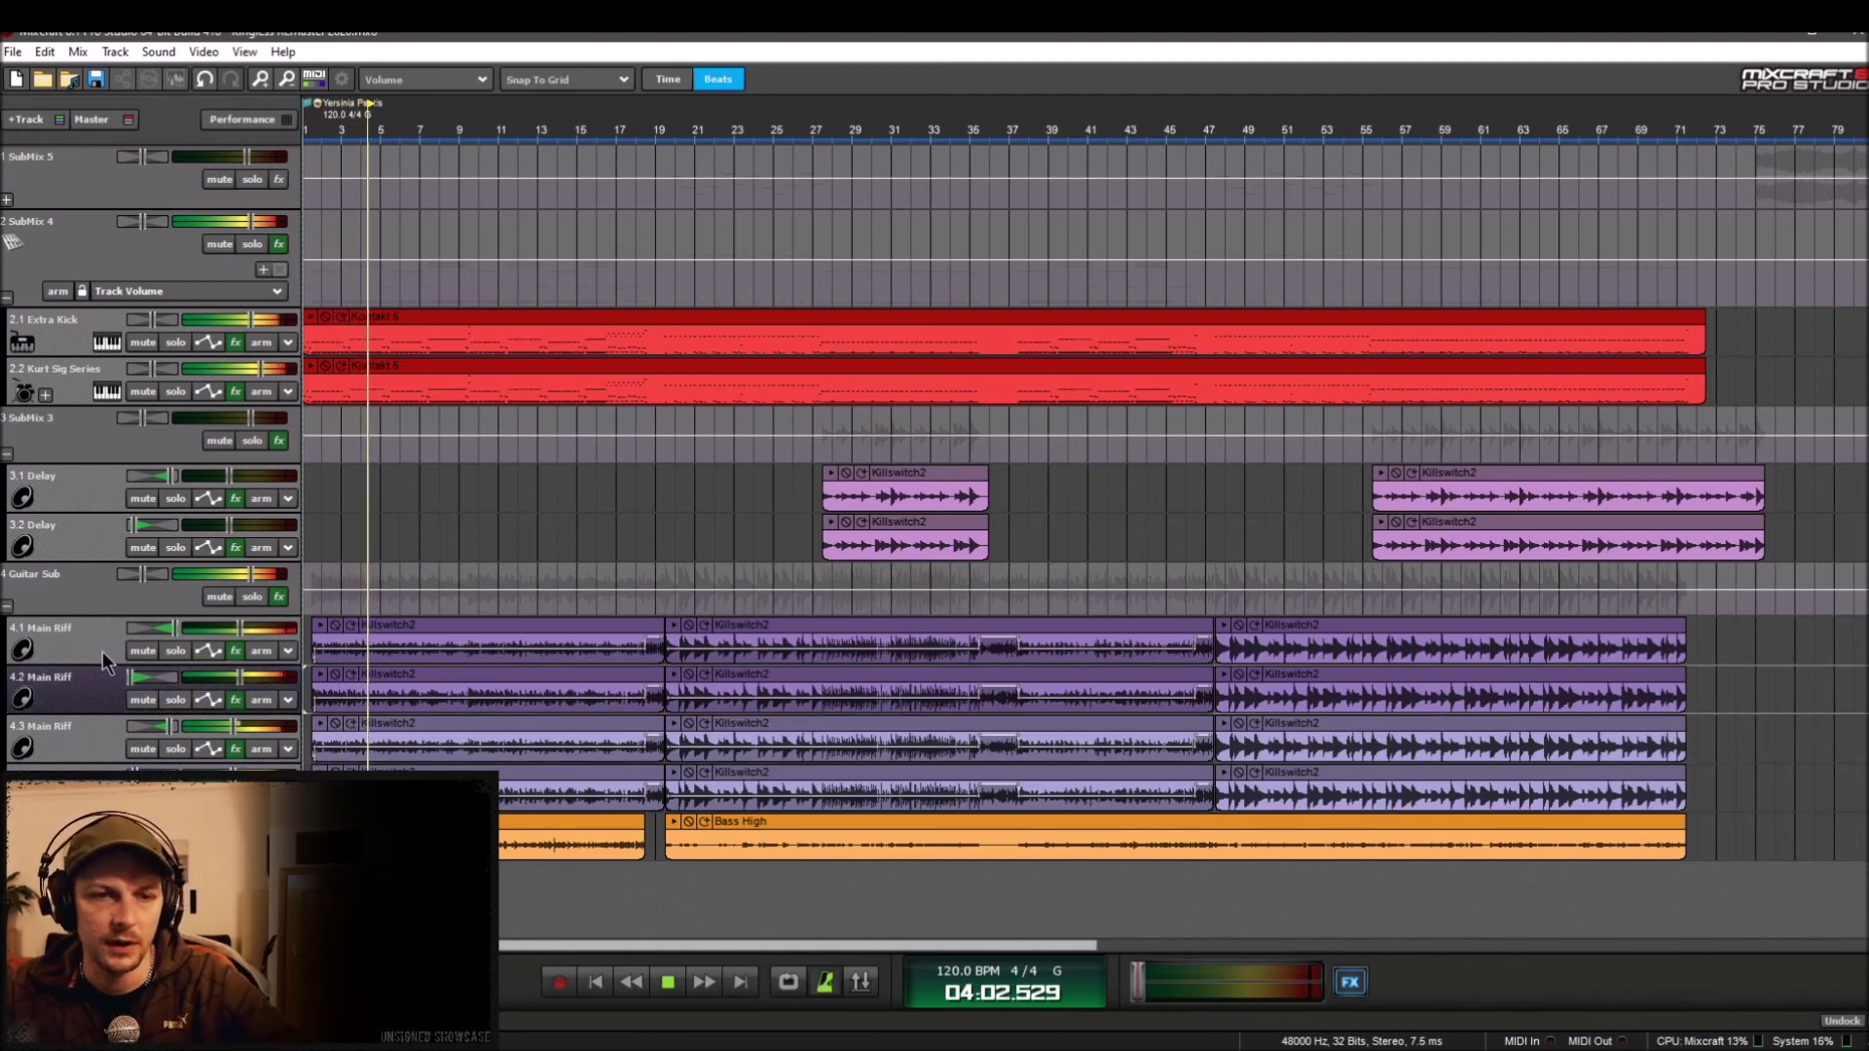
{"action": "mouse_move", "coordinate": [239, 679]}
{"action": "left_click_drag", "start_coordinate": [240, 678], "coordinate": [228, 678]}
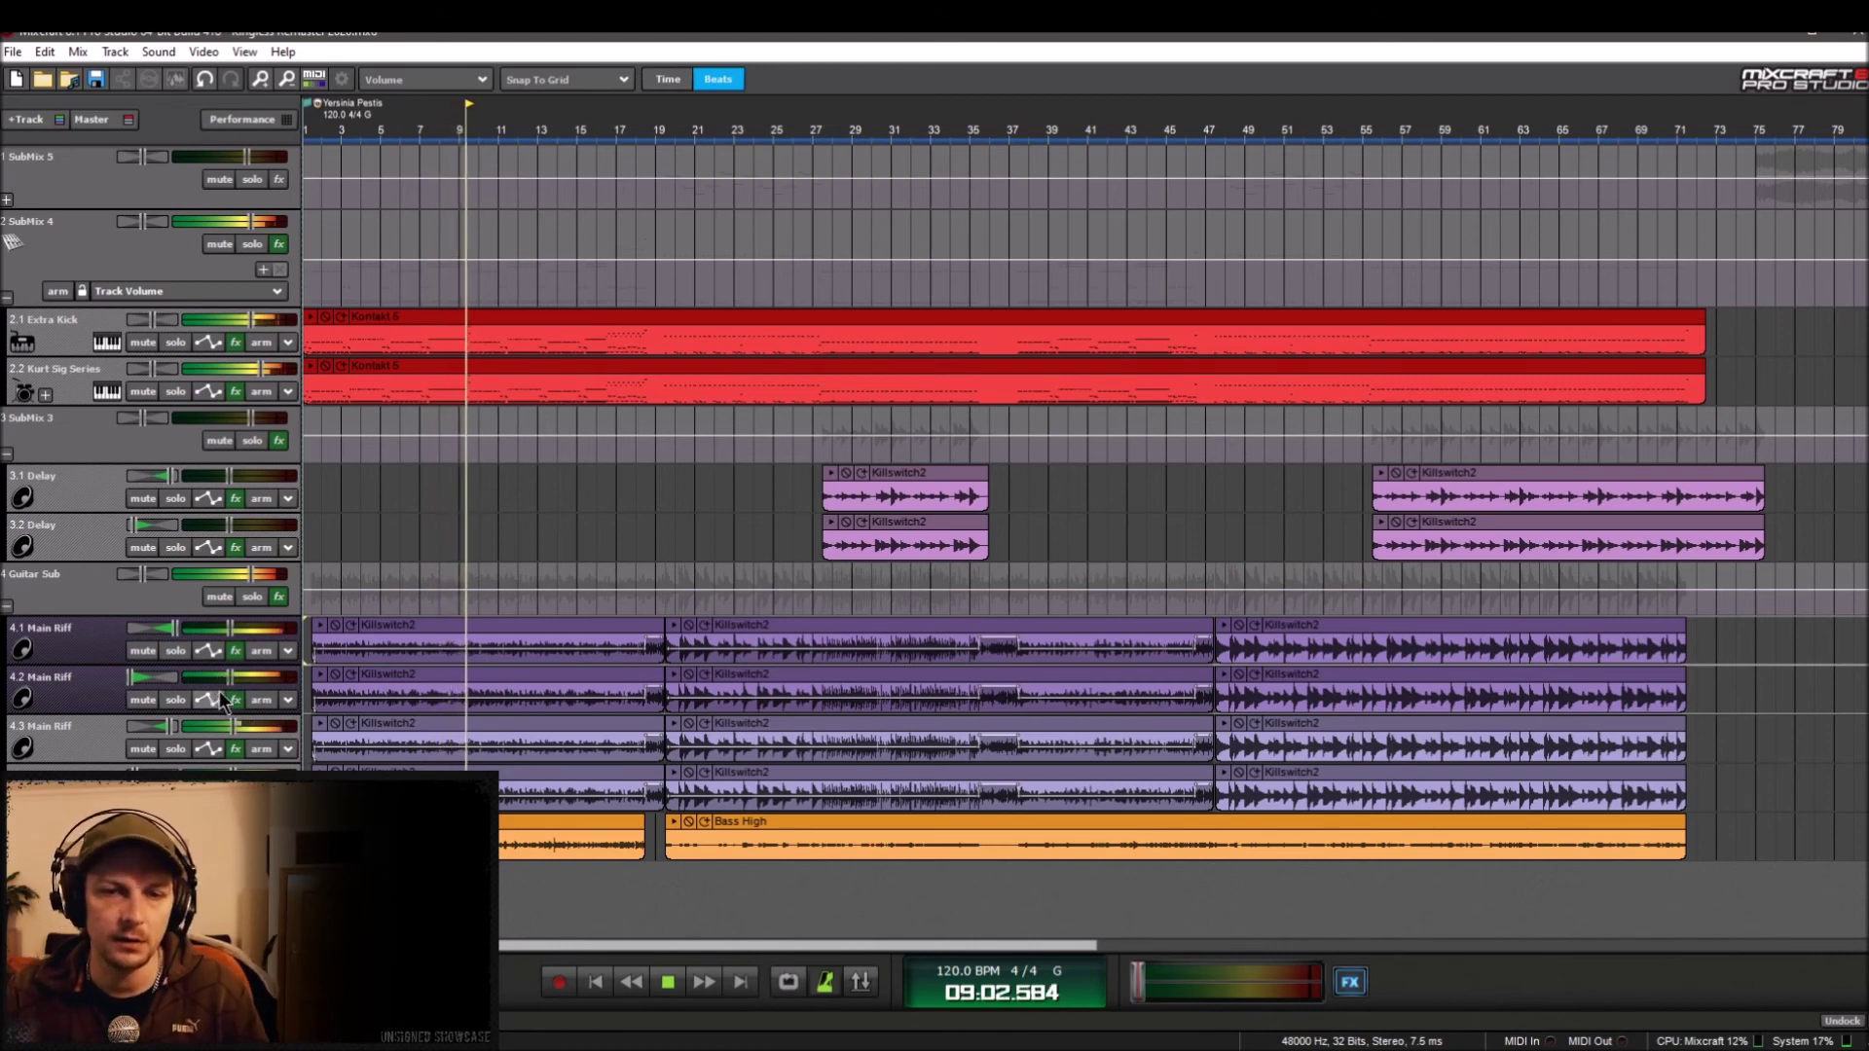
{"action": "left_click", "coordinate": [671, 985]}
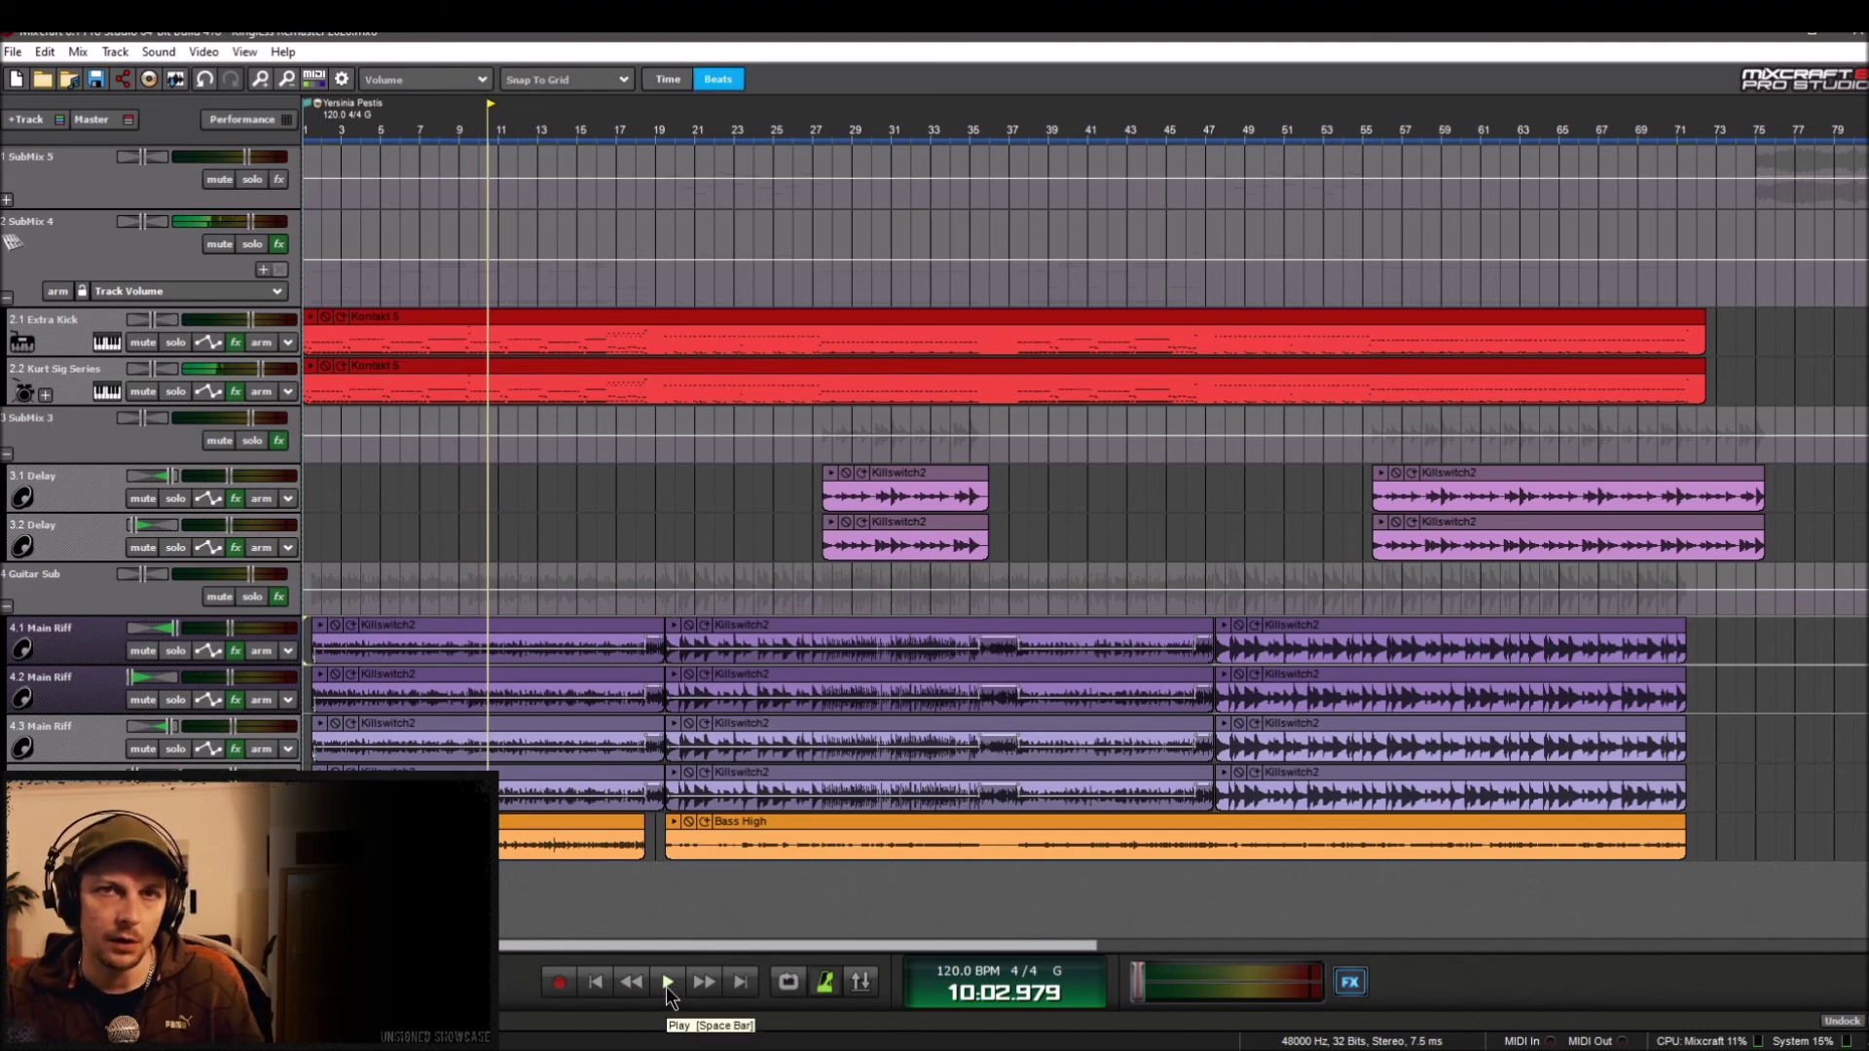